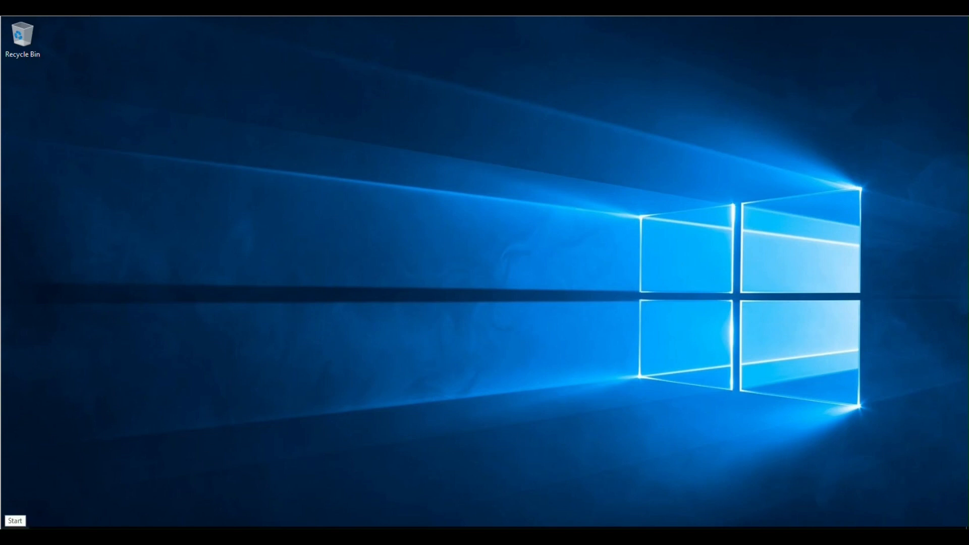
- Open the Start menu to show the Windows Server tiles and app list
left_click(10, 532)
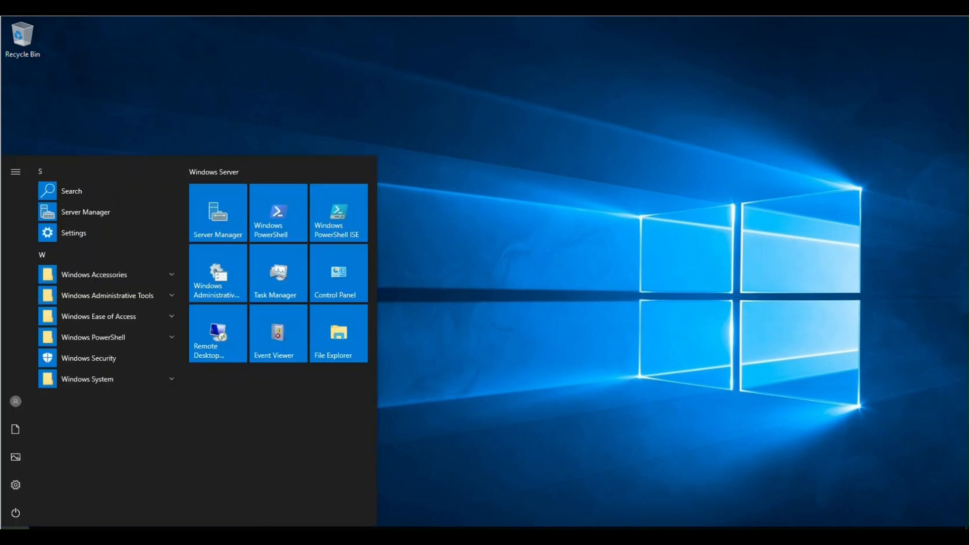
- Launch Server Manager, dismiss the Admin Center notice, check Local Server, then return to Dashboard
left_click(238, 227)
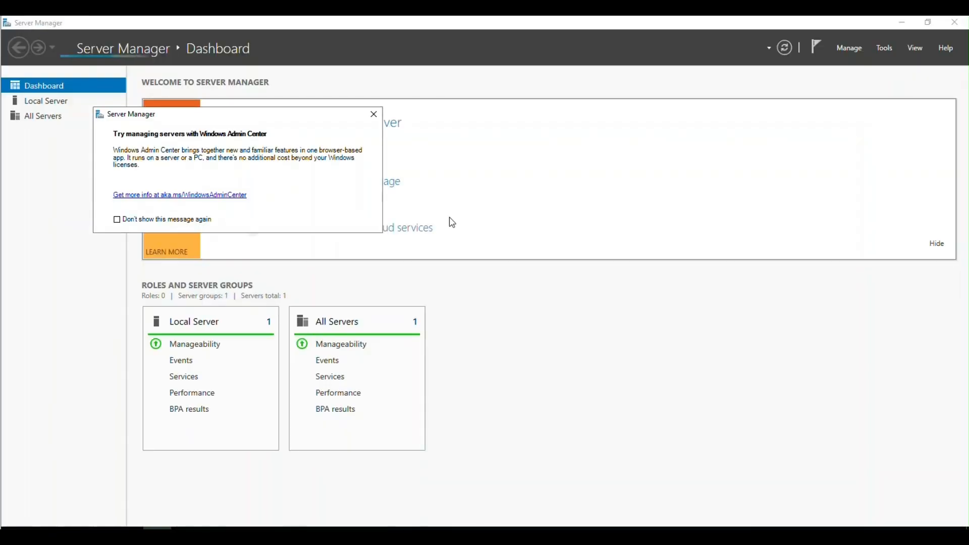
left_click(373, 115)
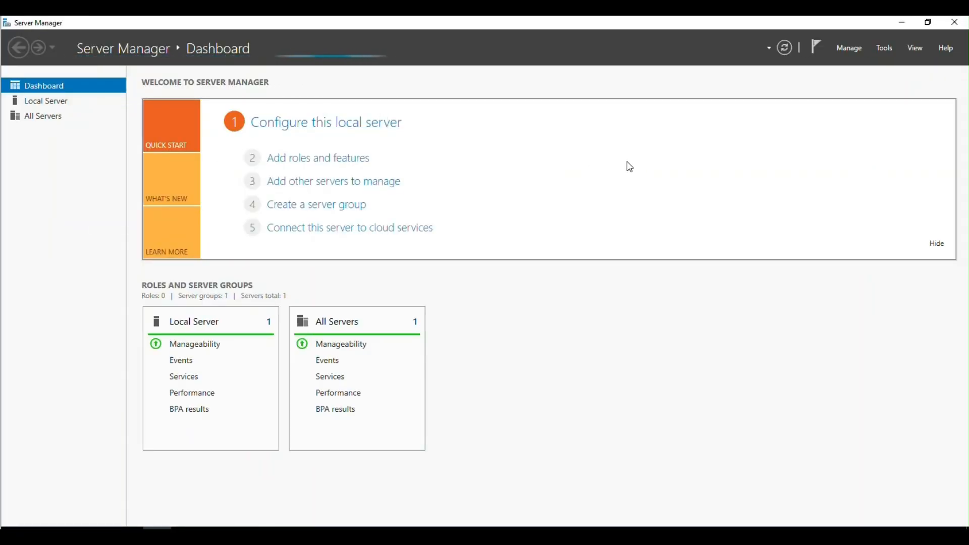
left_click(55, 102)
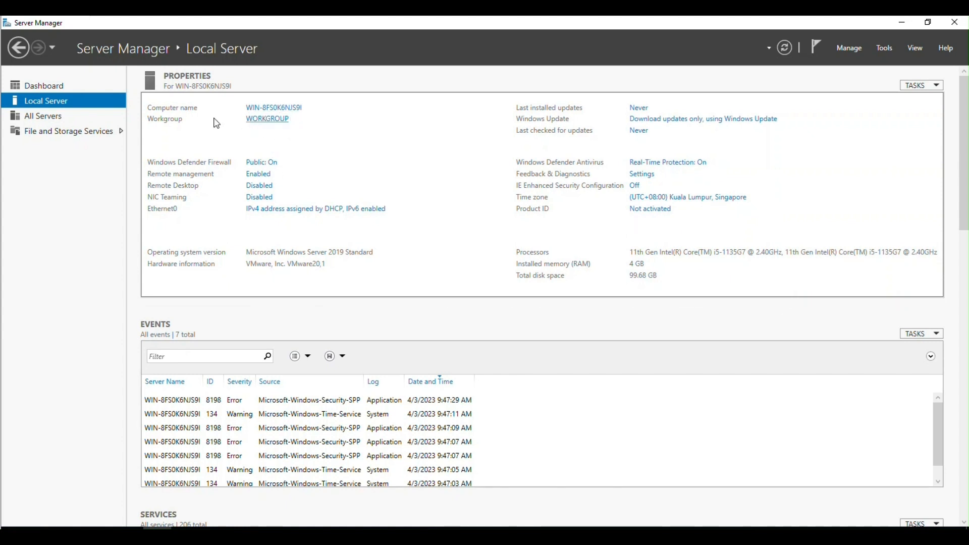
left_click(61, 85)
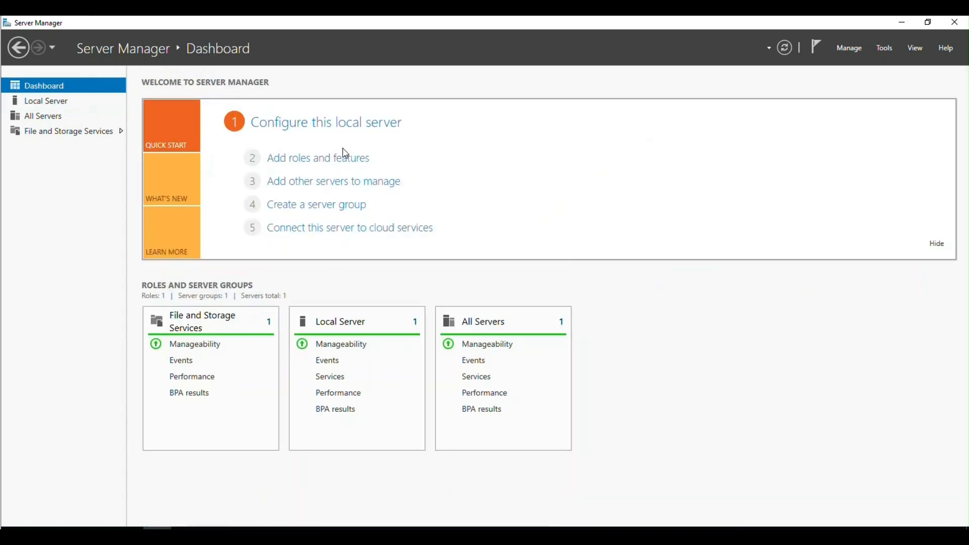
left_click(344, 157)
- In the Add Roles wizard, select Active Directory Domain Services and DNS Server with their required features
left_click(437, 437)
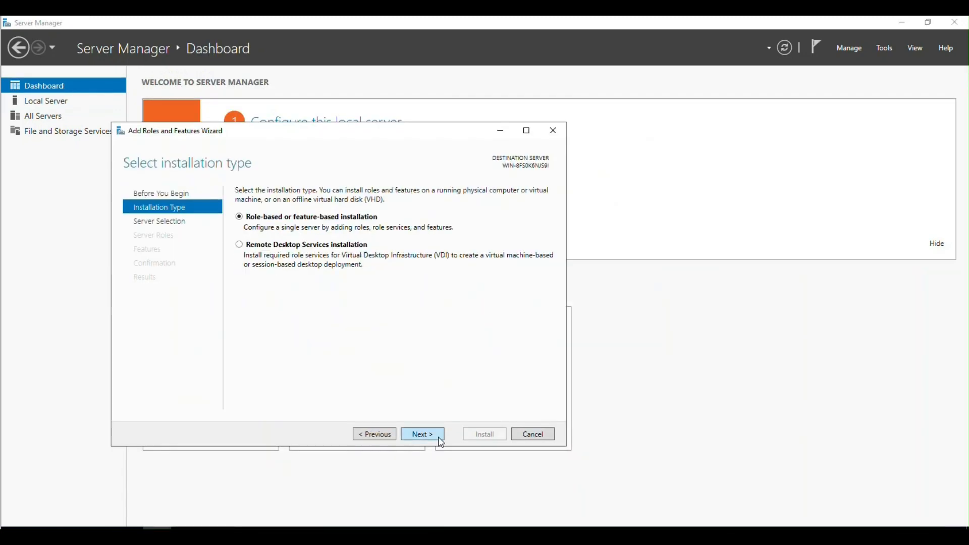
left_click(438, 436)
left_click(440, 437)
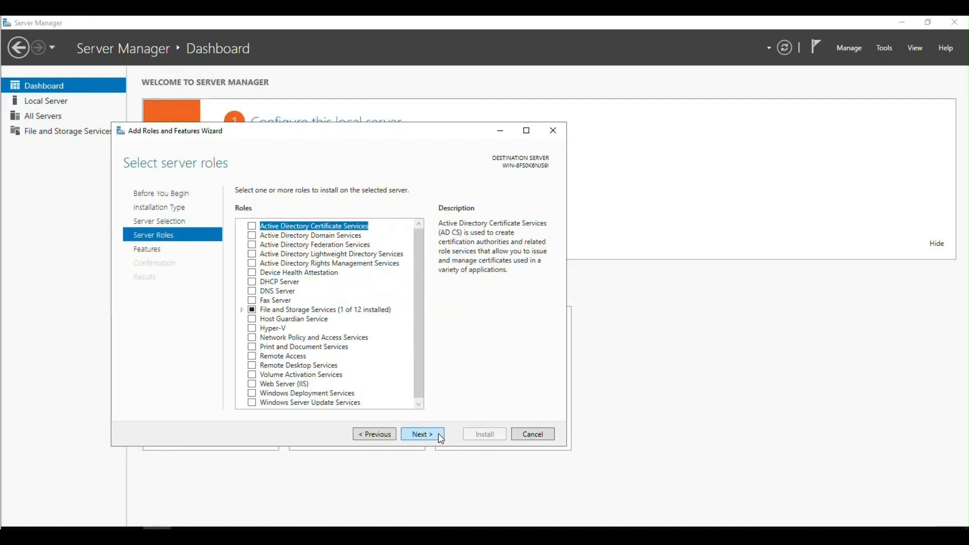
left_click(251, 236)
left_click(376, 389)
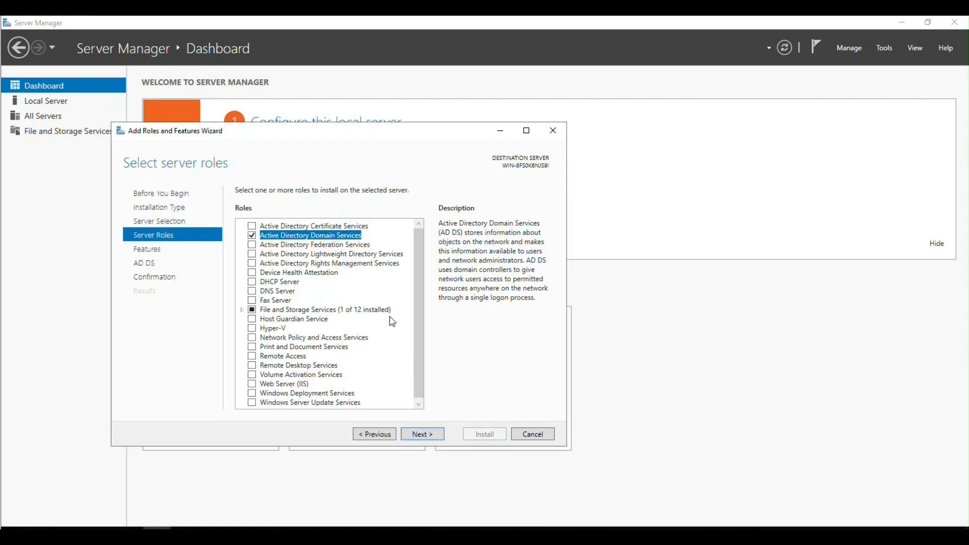
left_click(252, 290)
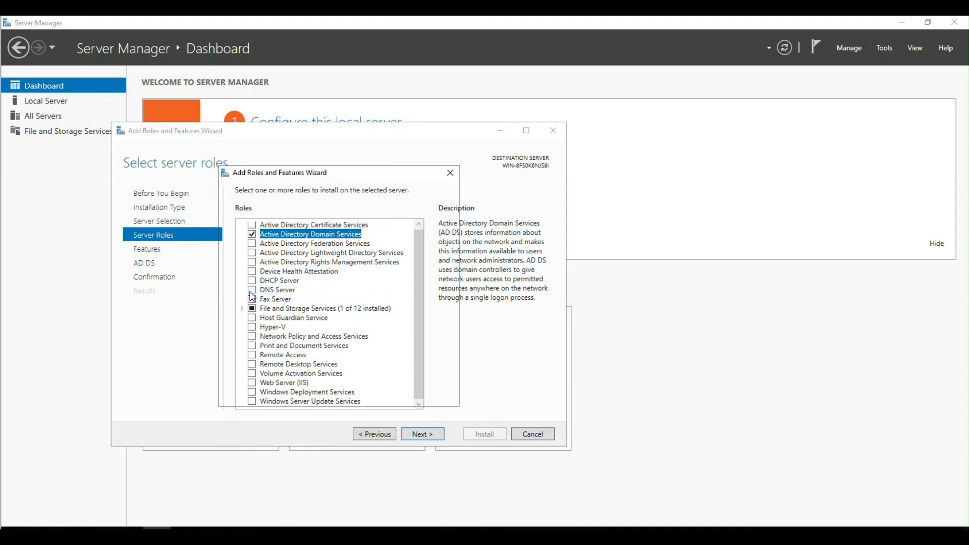
left_click(387, 392)
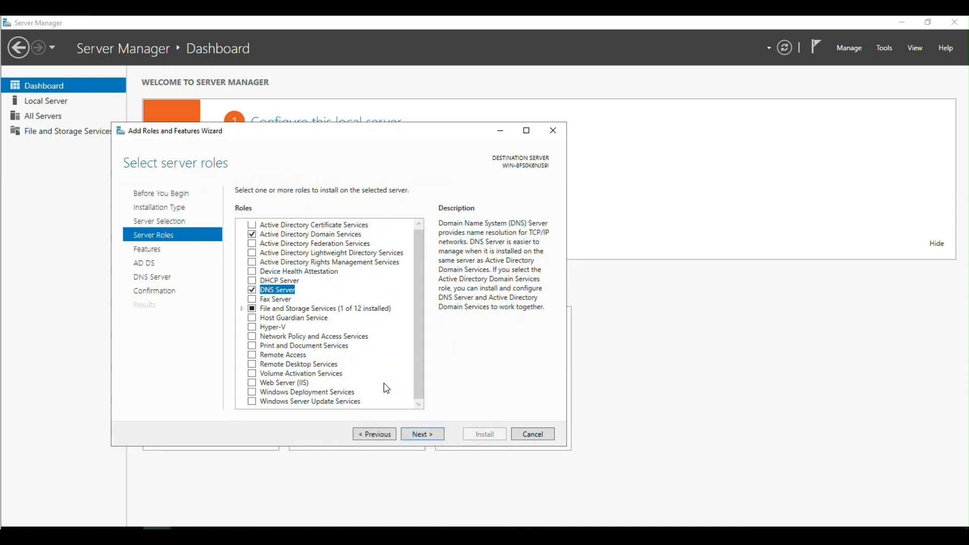
- Continue past features and role info pages, allow automatic restart, and install the roles
left_click(429, 435)
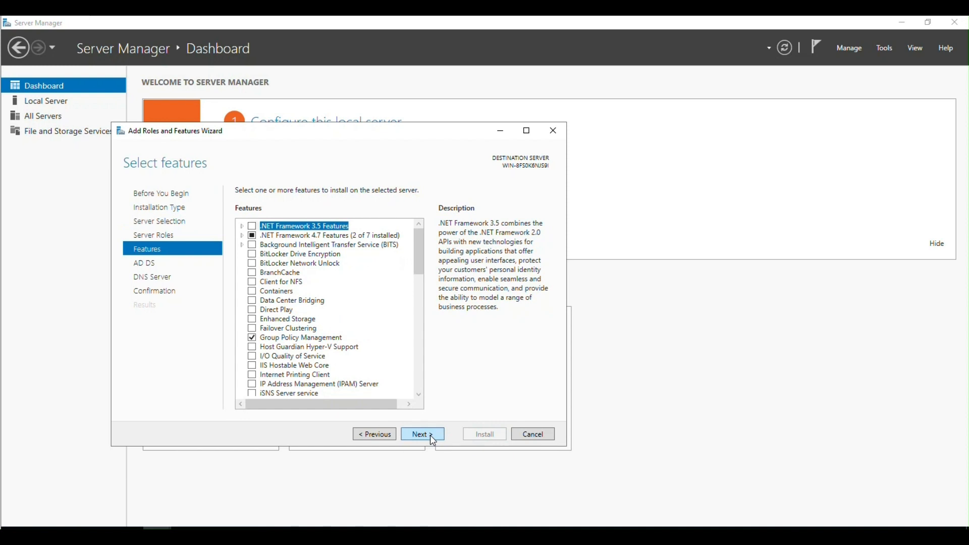
left_click(430, 435)
left_click(430, 435)
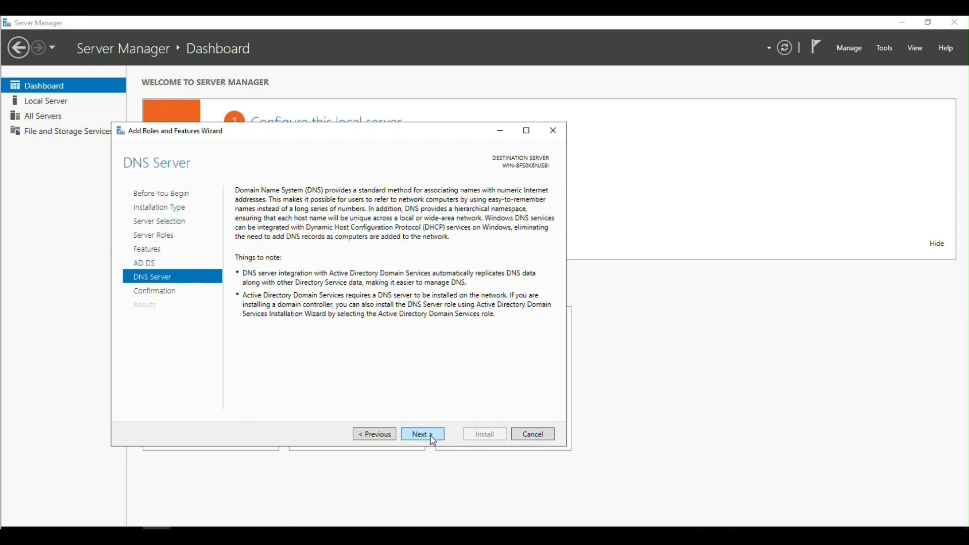
left_click(429, 435)
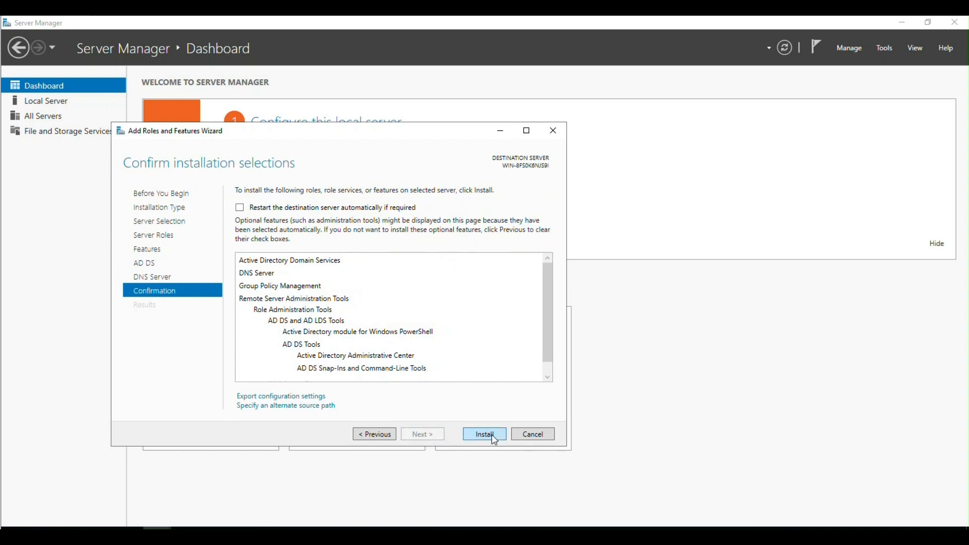
left_click(331, 208)
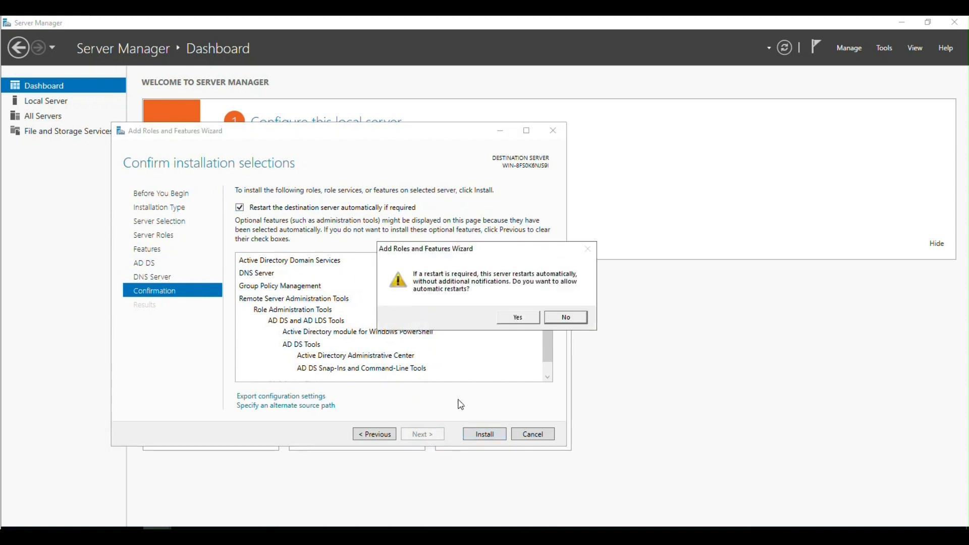
left_click(518, 317)
left_click(484, 434)
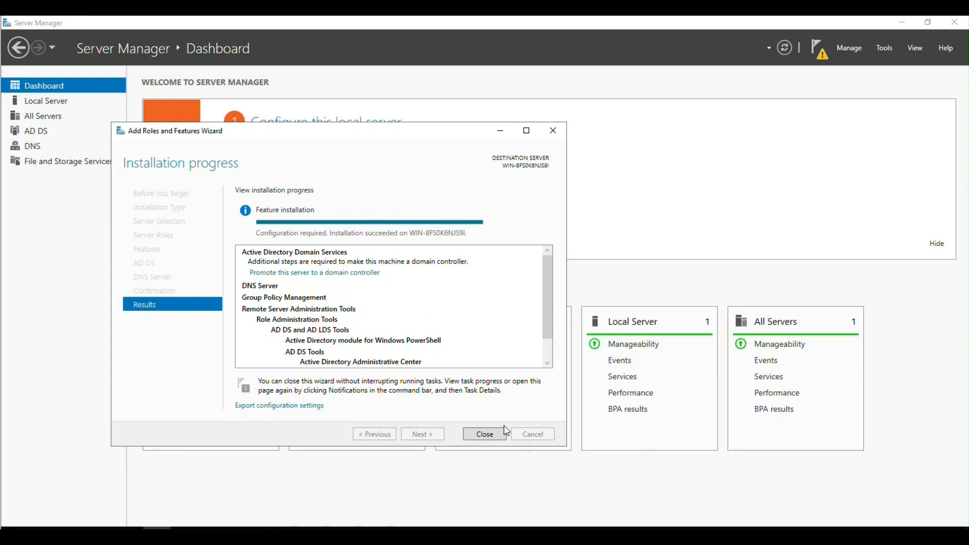
- Start promoting the server as a domain controller for a new forest with root domain testdomain.com
left_click(500, 437)
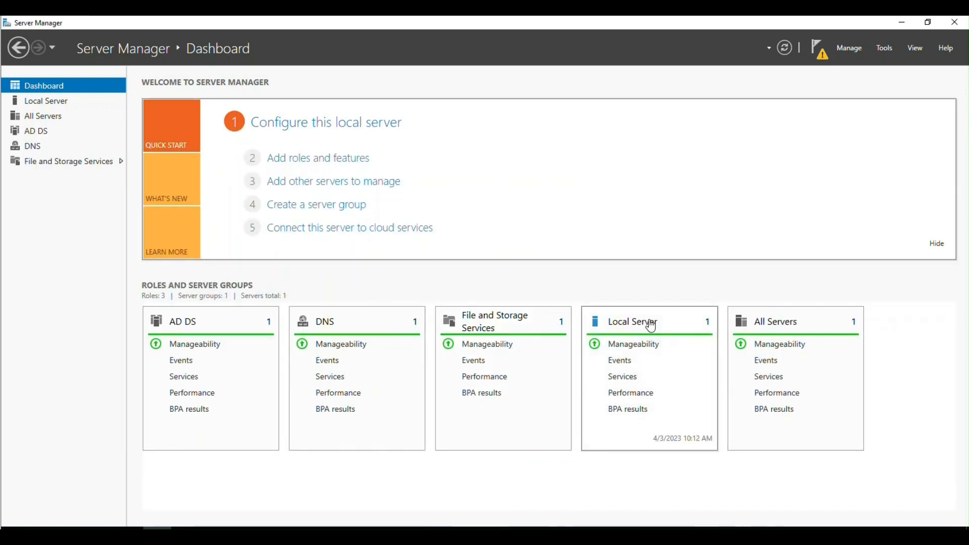
left_click(818, 50)
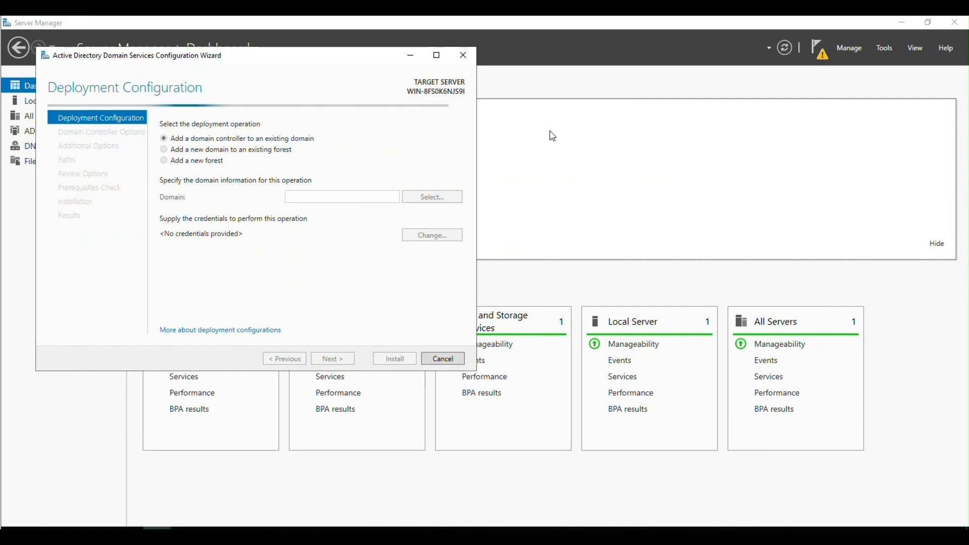
left_click(202, 161)
left_click(331, 196)
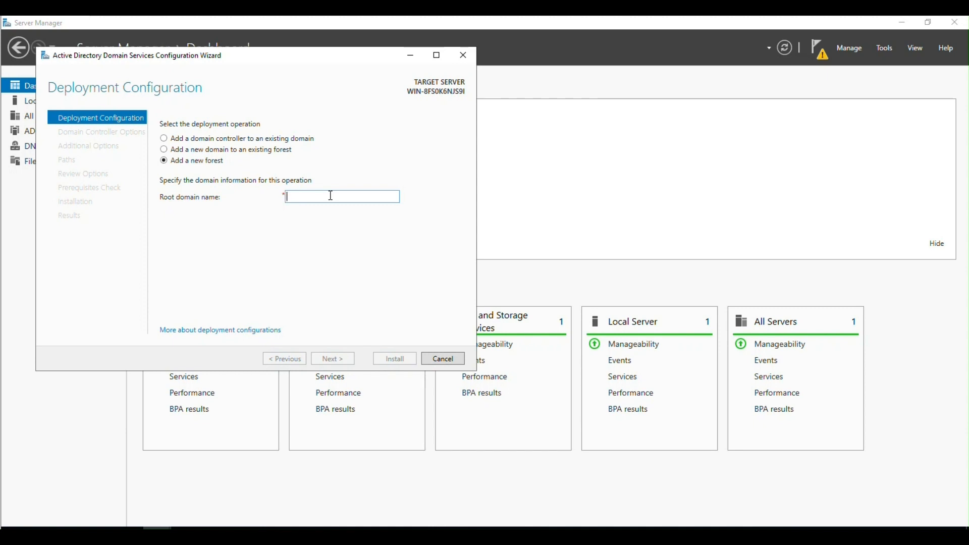
type("testdo")
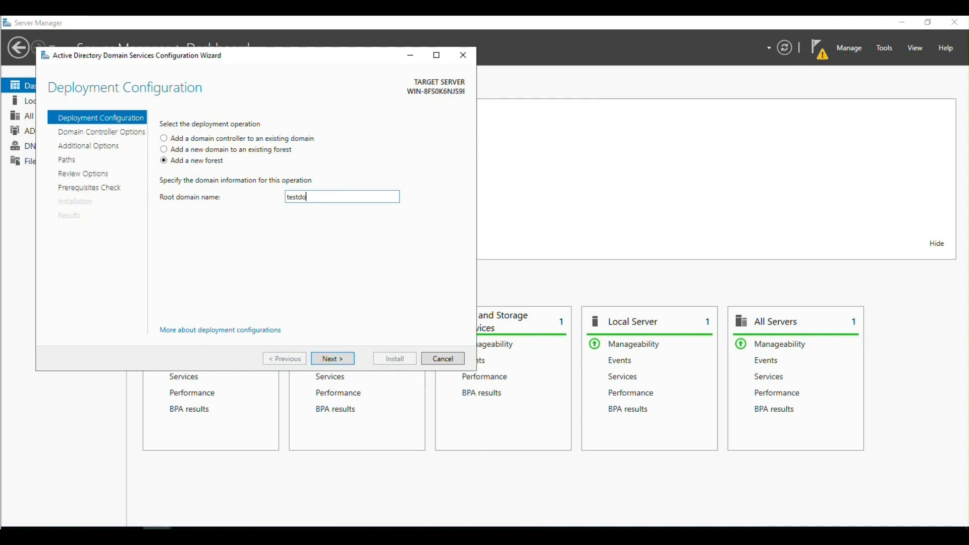
type("amin")
type("main.com")
left_click(350, 360)
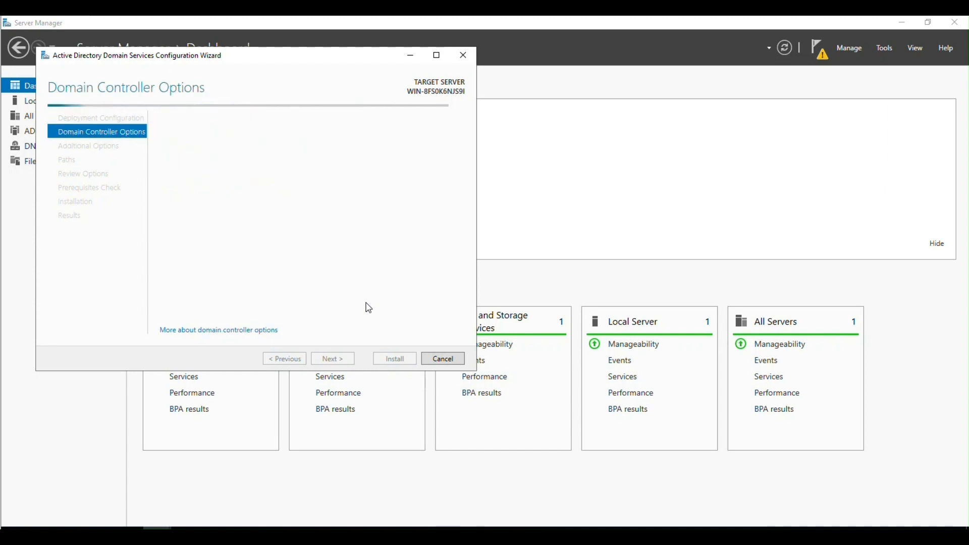
- Enter and confirm the Directory Services Restore Mode password
left_click(341, 252)
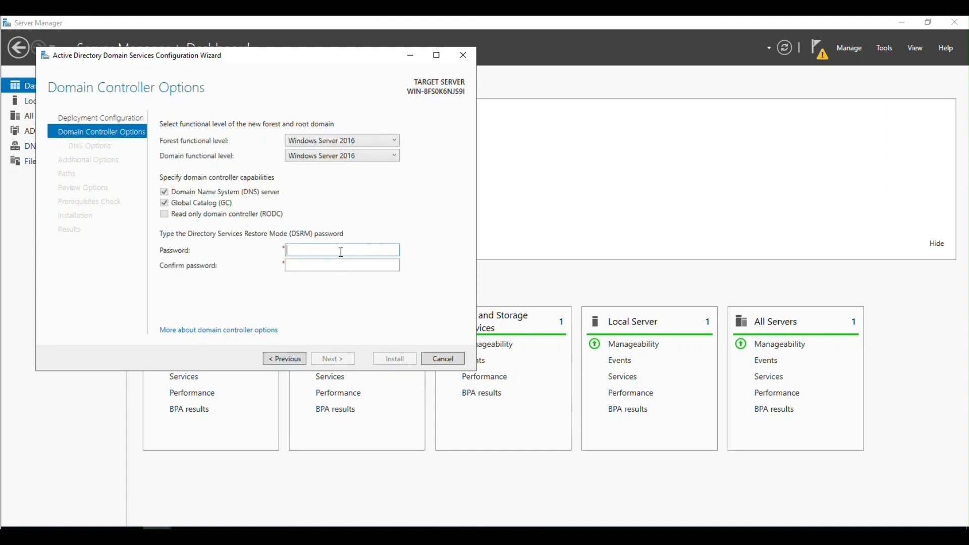
type("•••••")
key("Tab")
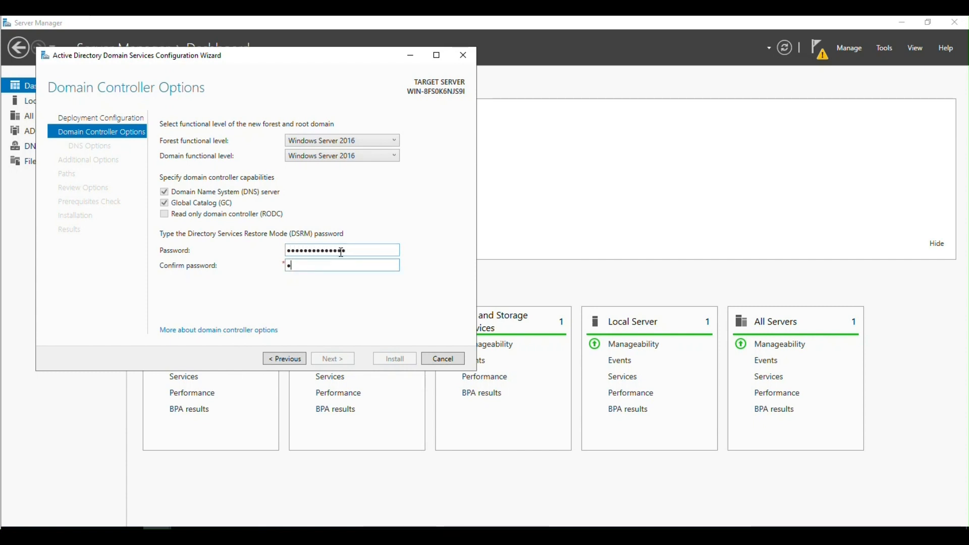
type("••••••••••••••")
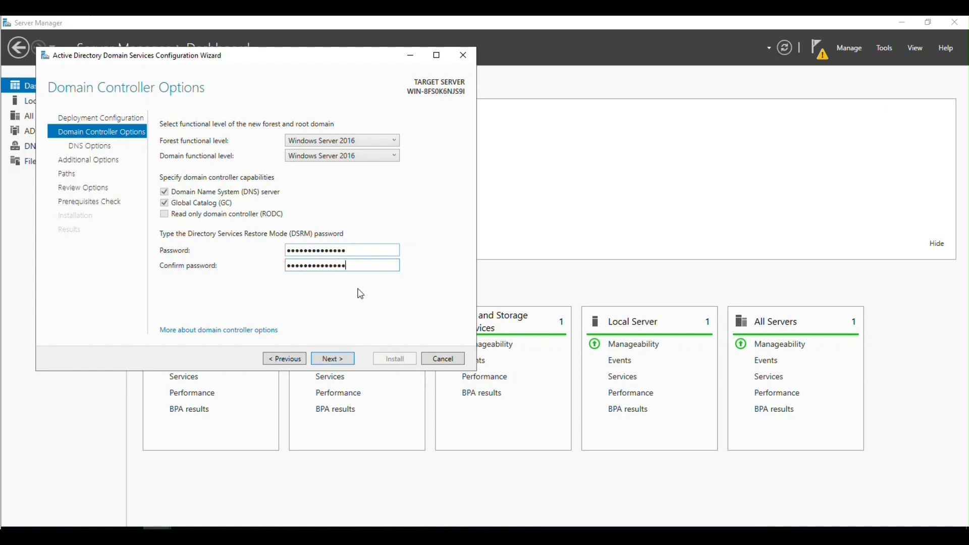
- Keep NetBIOS name TESTDOMAIN and default paths, pass the prerequisites check, and install
left_click(337, 359)
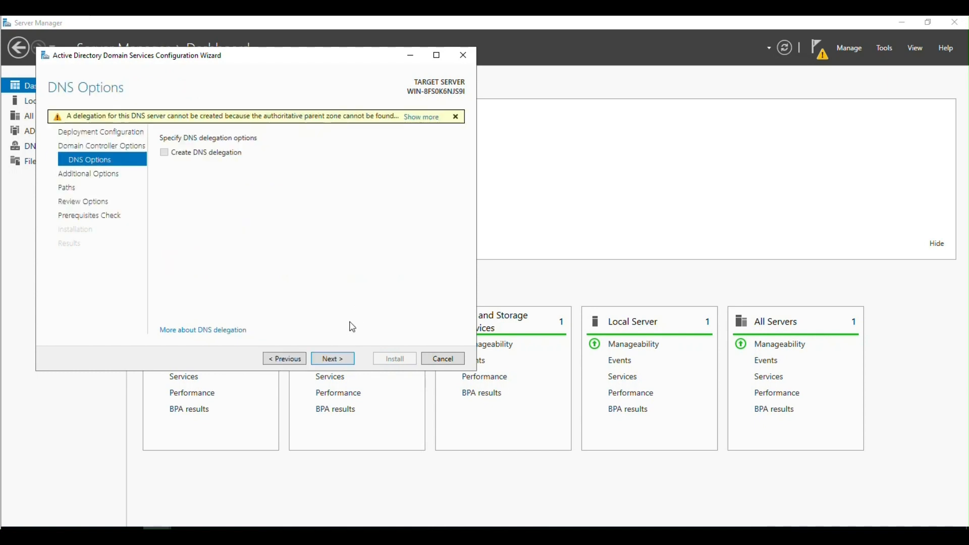
left_click(353, 359)
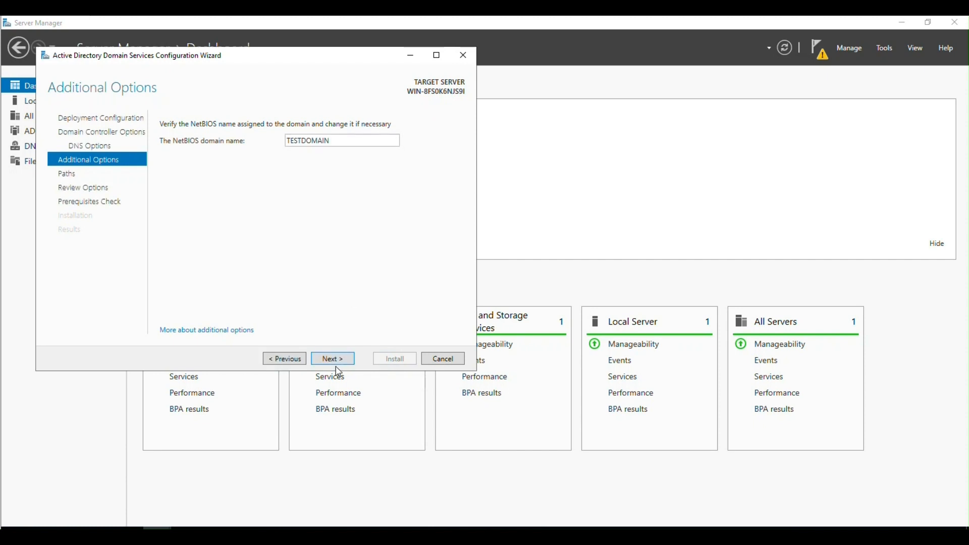
left_click(336, 363)
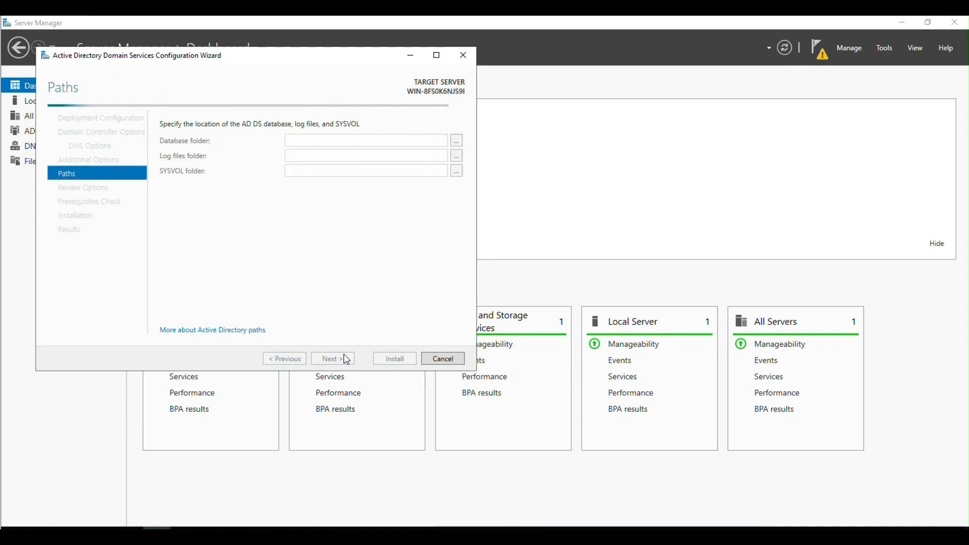
left_click(347, 360)
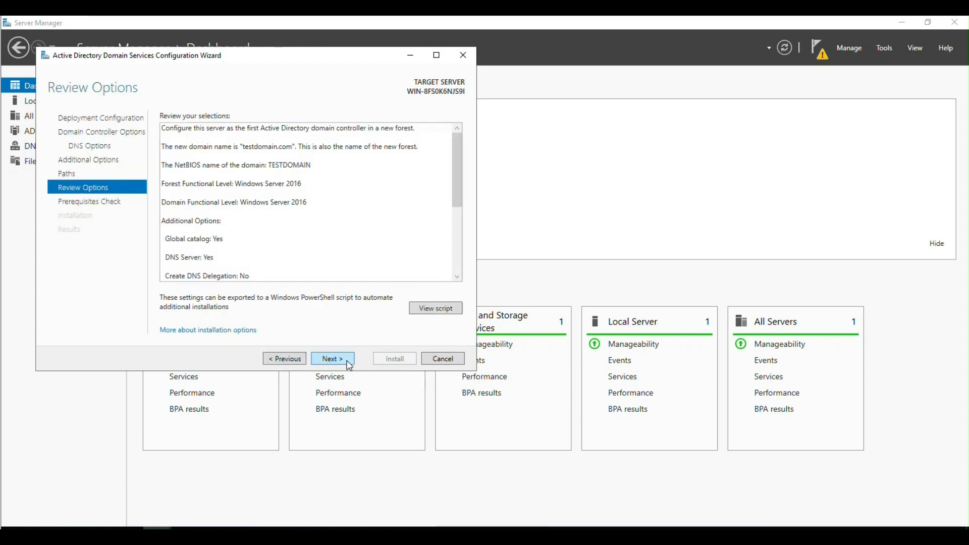
left_click(333, 358)
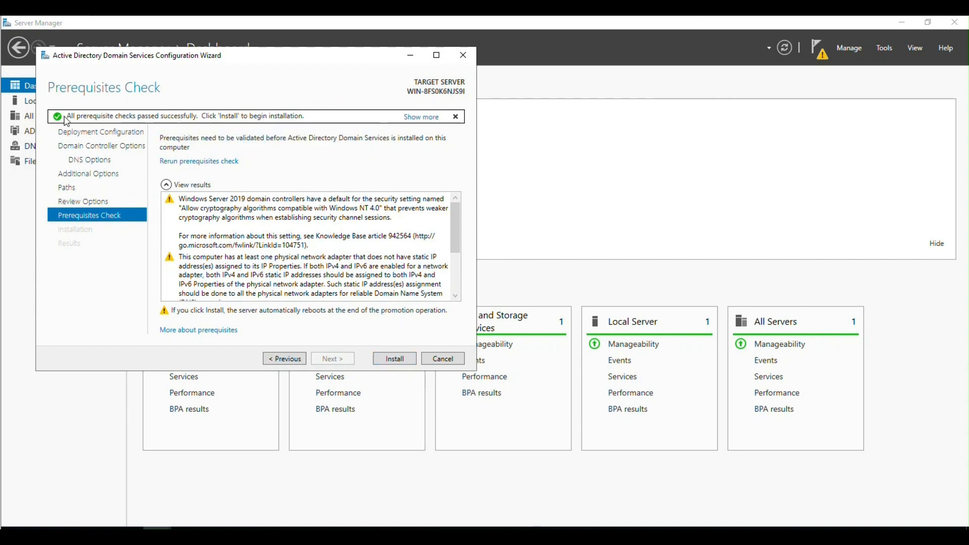
left_click(385, 360)
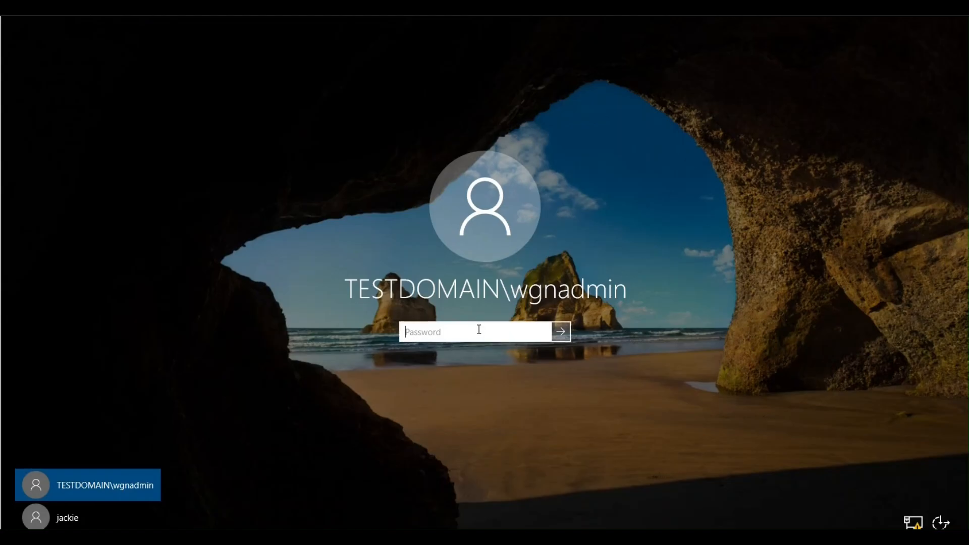
- Sign in as the TESTDOMAIN administrator, retrying after the first password is rejected
type("•••••••••••••••")
key("Return")
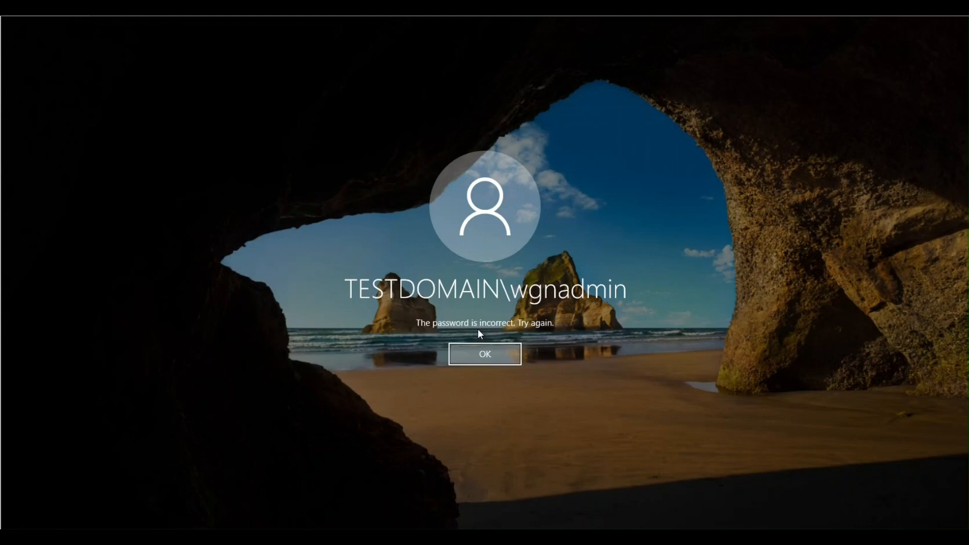
left_click(484, 358)
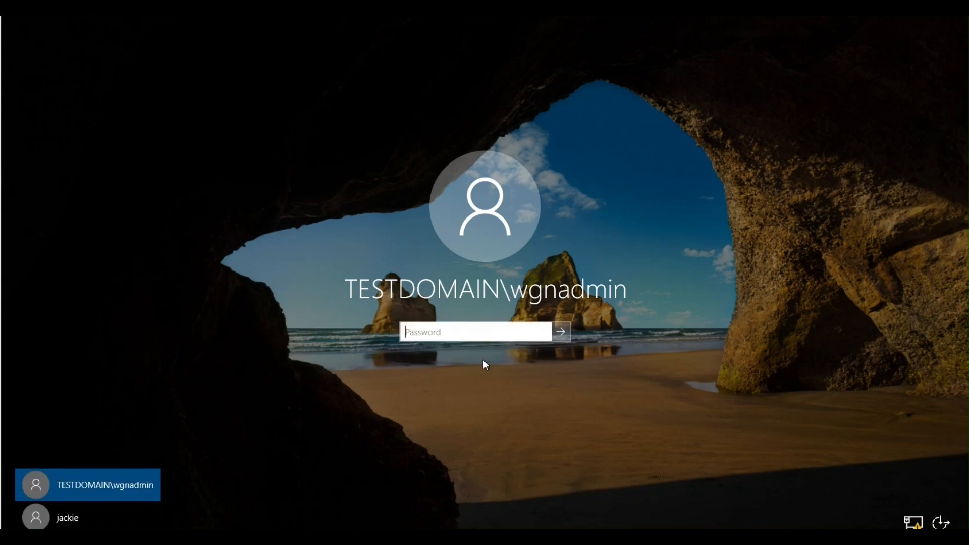
type("•••••••••••")
key("Return")
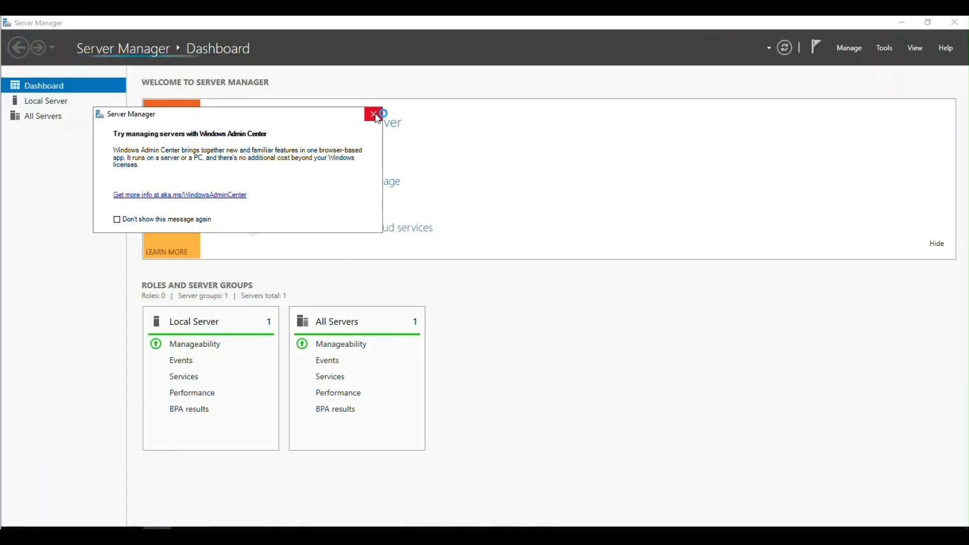
- Open the Local Server's System Properties and confirm the machine is joined to testdomain.com
left_click(374, 114)
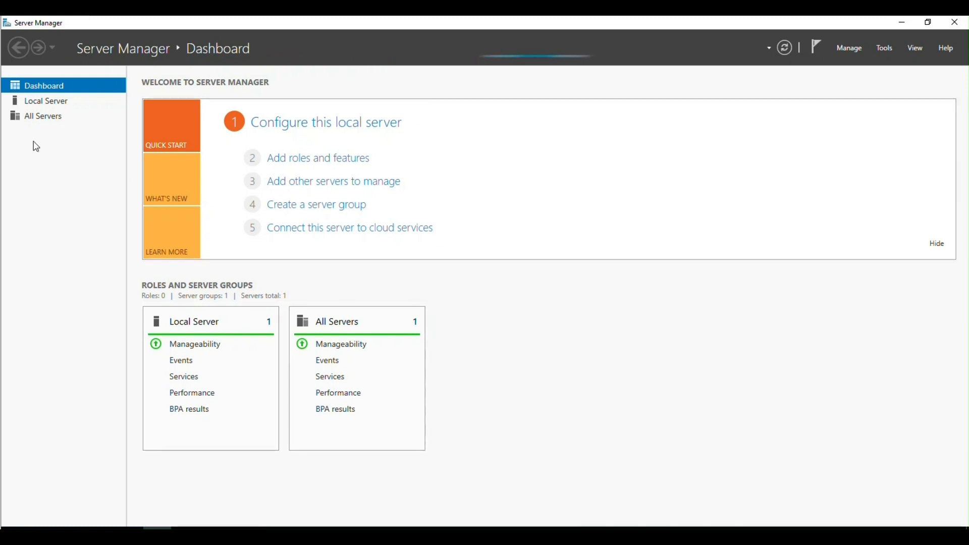
left_click(54, 103)
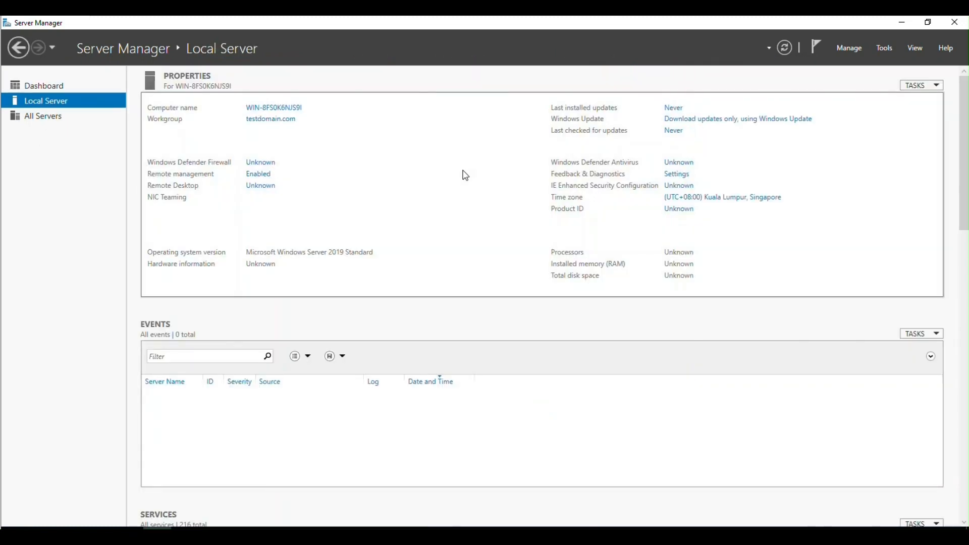
left_click(265, 120)
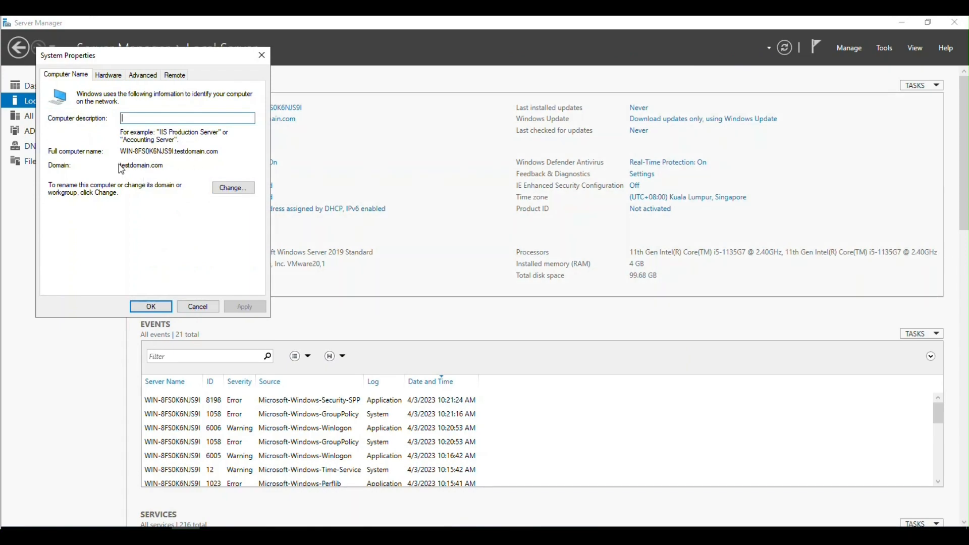
key("Escape")
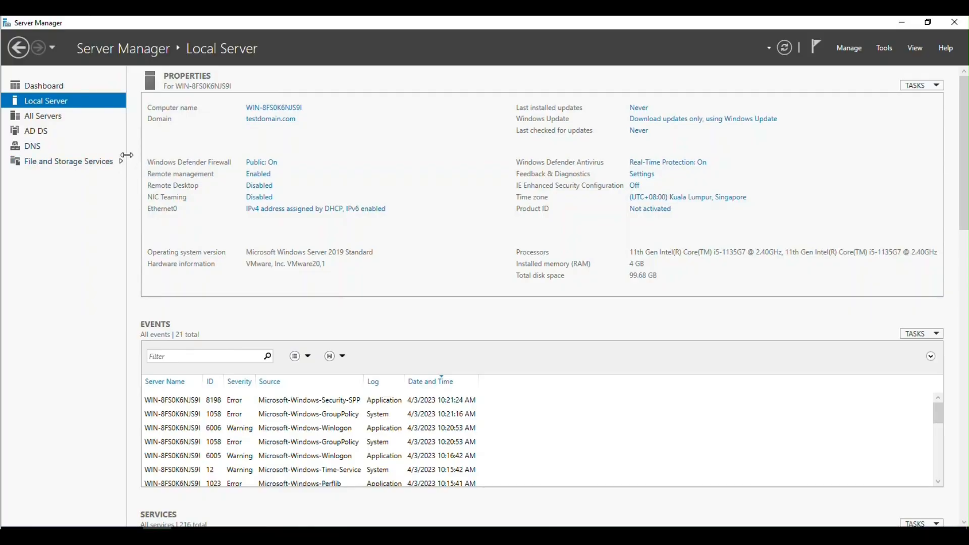
left_click(252, 120)
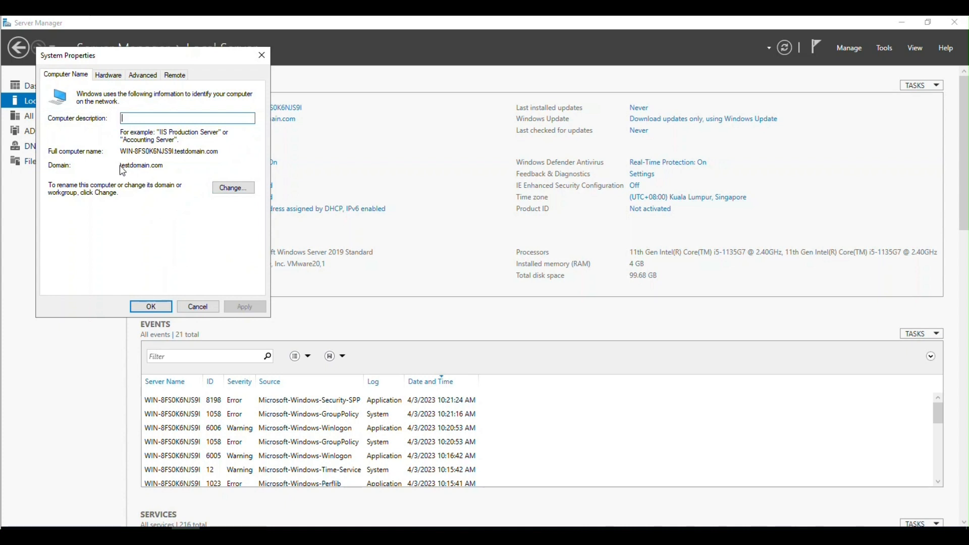
left_click_drag(121, 165, 188, 166)
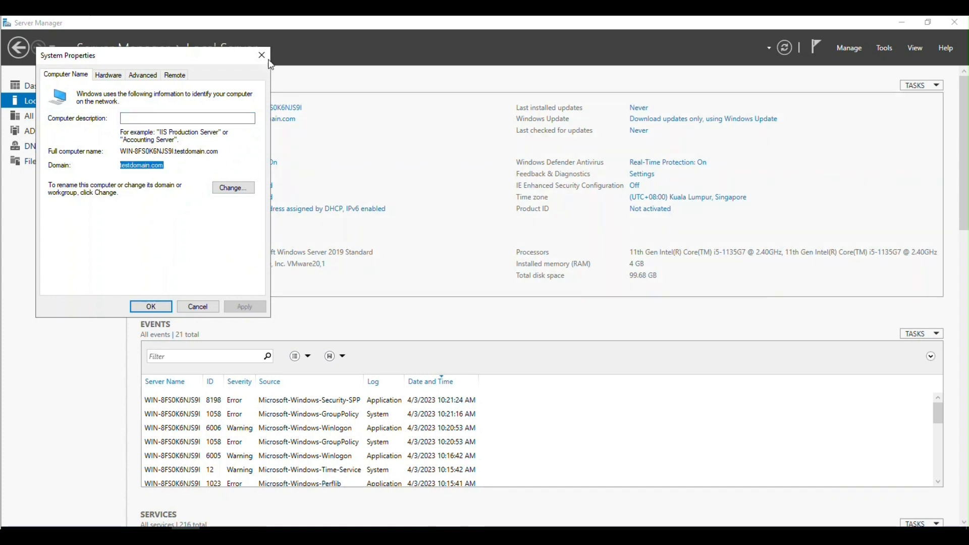
key("Escape")
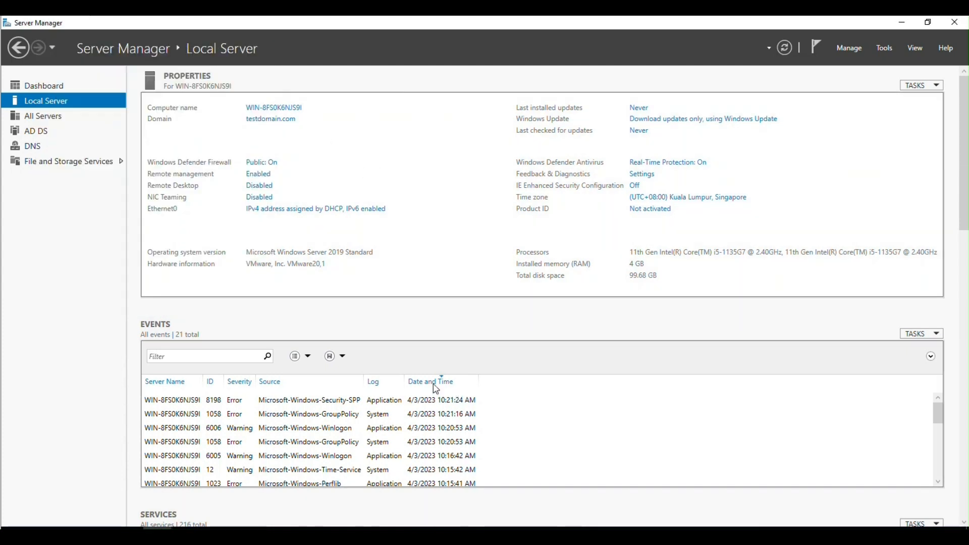
right_click(15, 522)
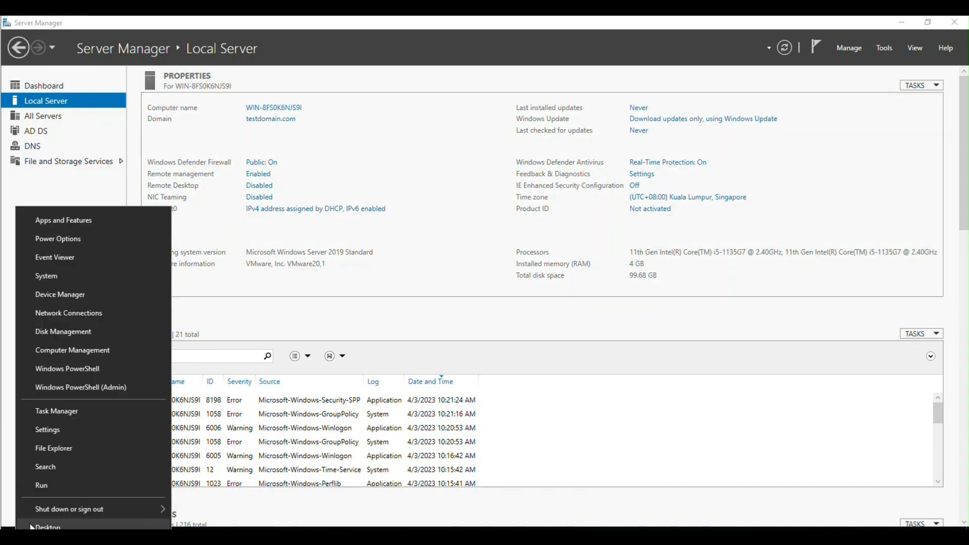
left_click(47, 486)
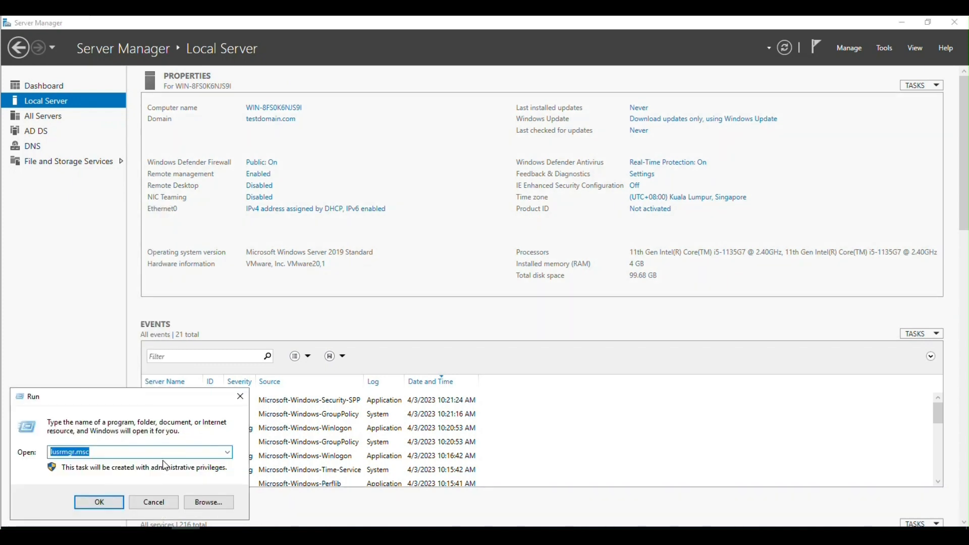
type("cmd")
key("Return")
type("net ")
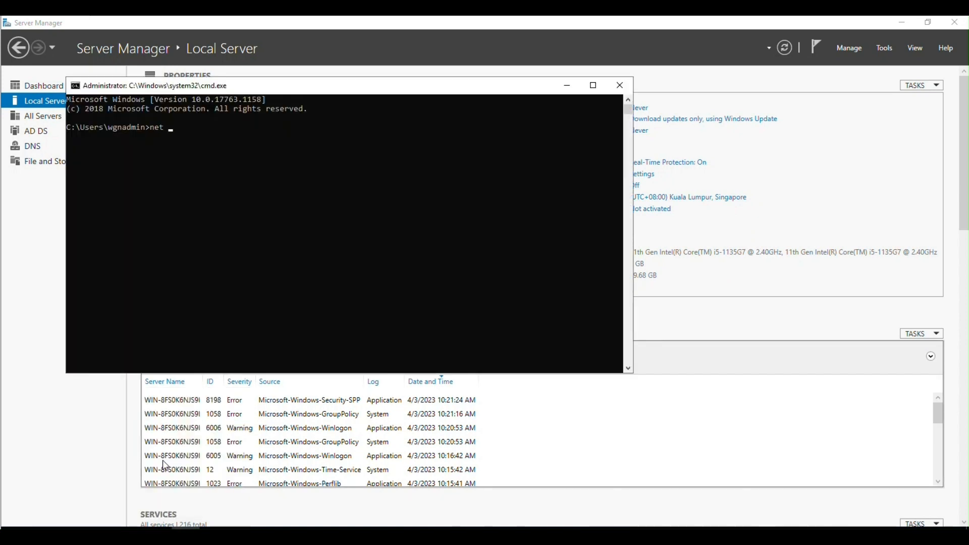
type("accounts")
key("Return")
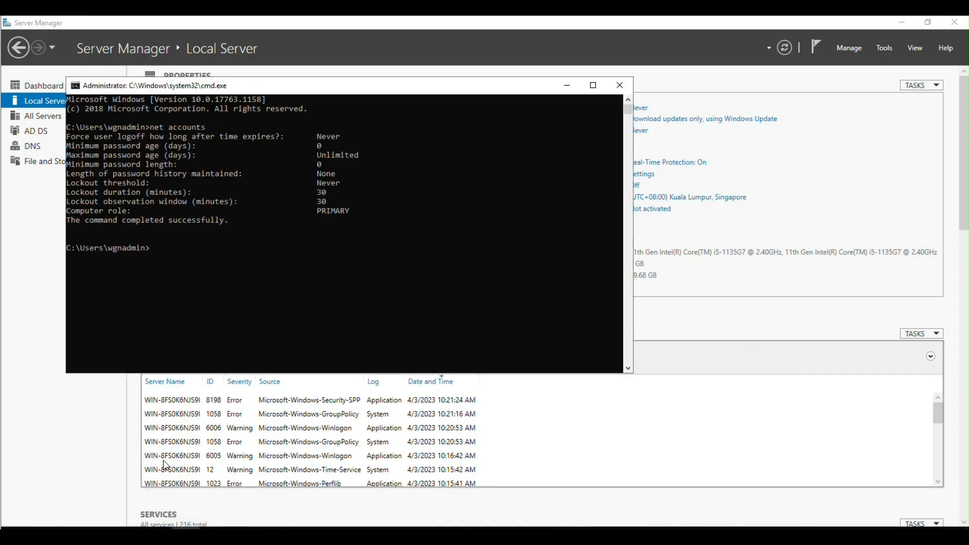
left_click(319, 211)
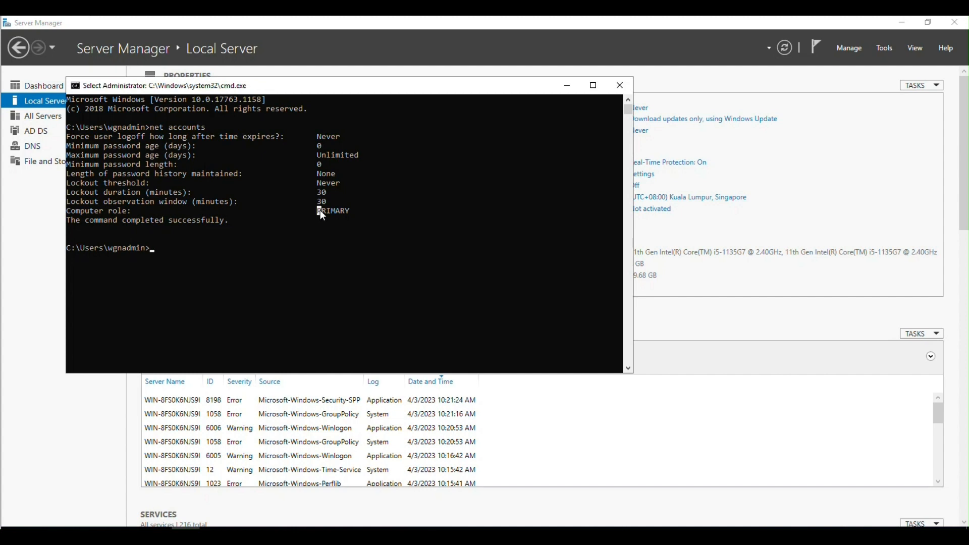
left_click_drag(320, 211, 371, 210)
left_click(620, 85)
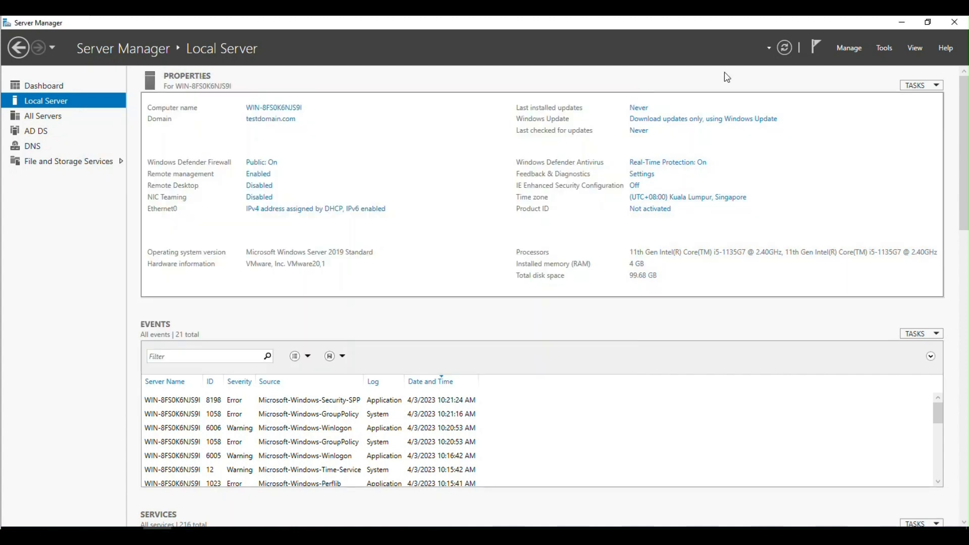
- In Active Directory Users and Computers, open the administrator account under testdomain.com Users
left_click(884, 48)
left_click(828, 116)
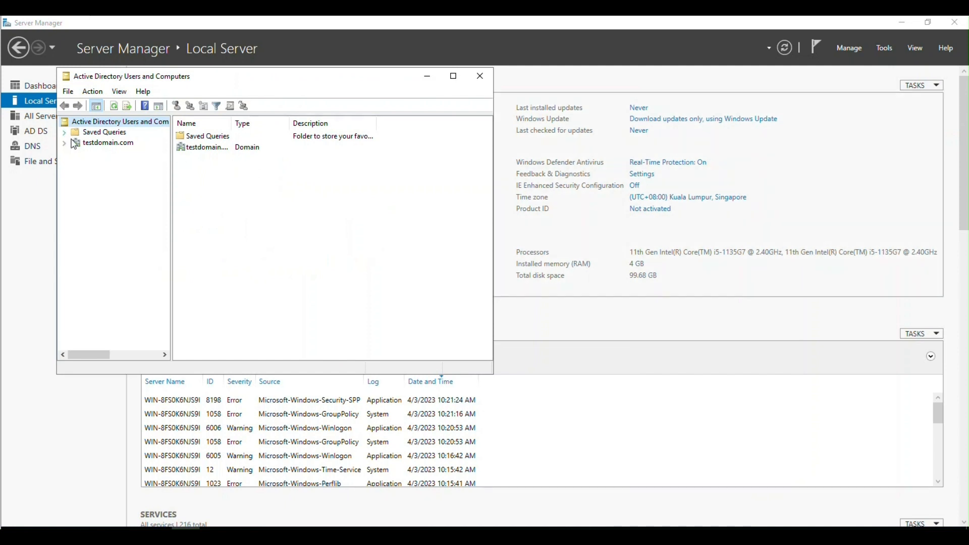
left_click(108, 145)
double_click(199, 193)
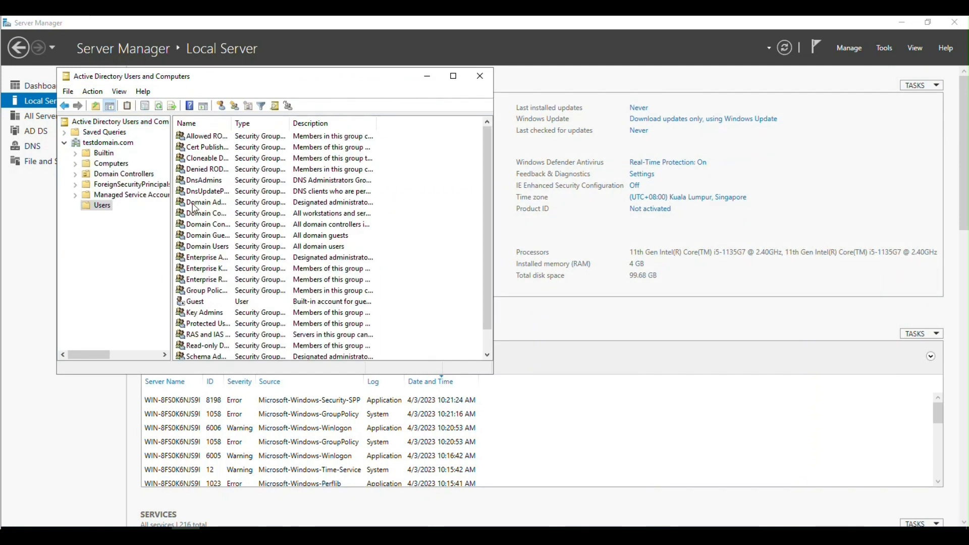
scroll(215, 227, "down", 1)
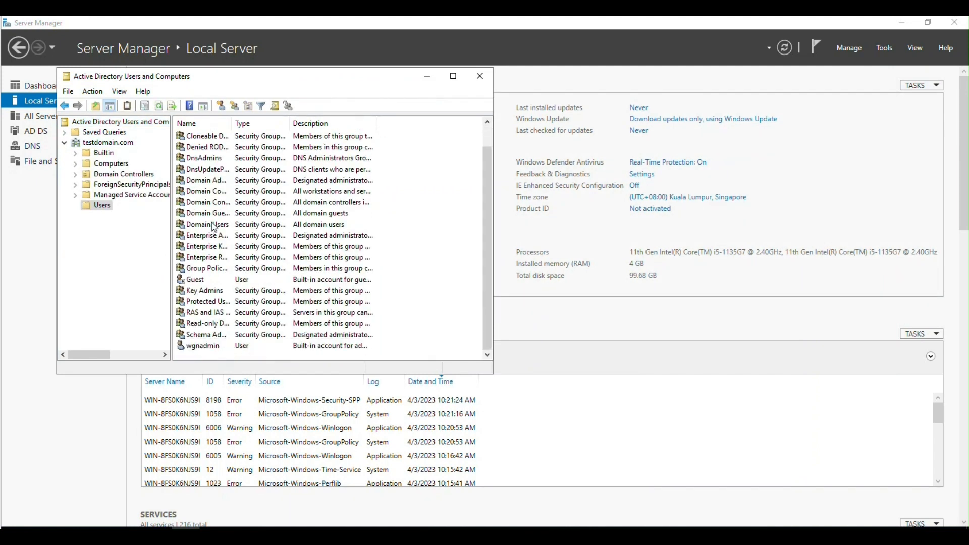
double_click(205, 346)
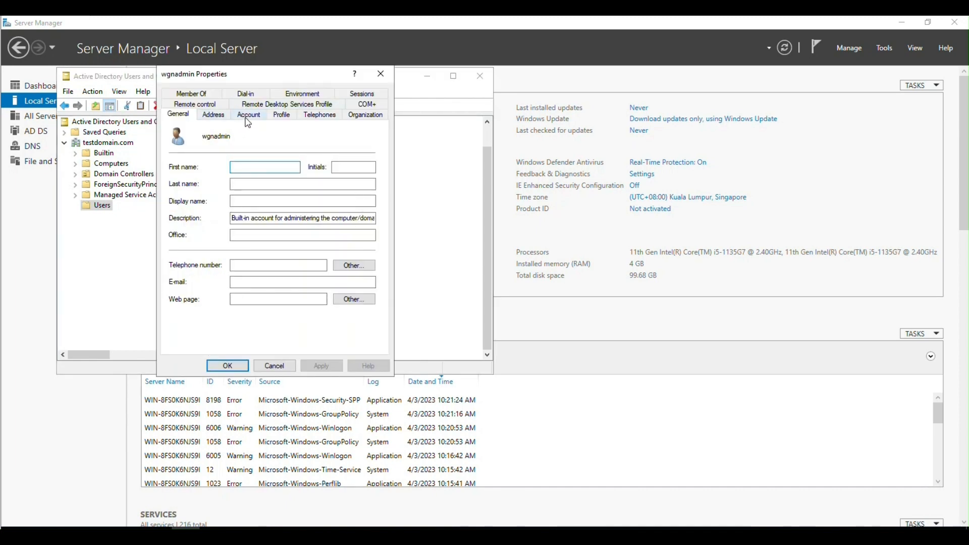
- Review its Member Of list (Domain Admins, Enterprise Admins), cancel, and close the console
left_click(247, 120)
left_click(196, 94)
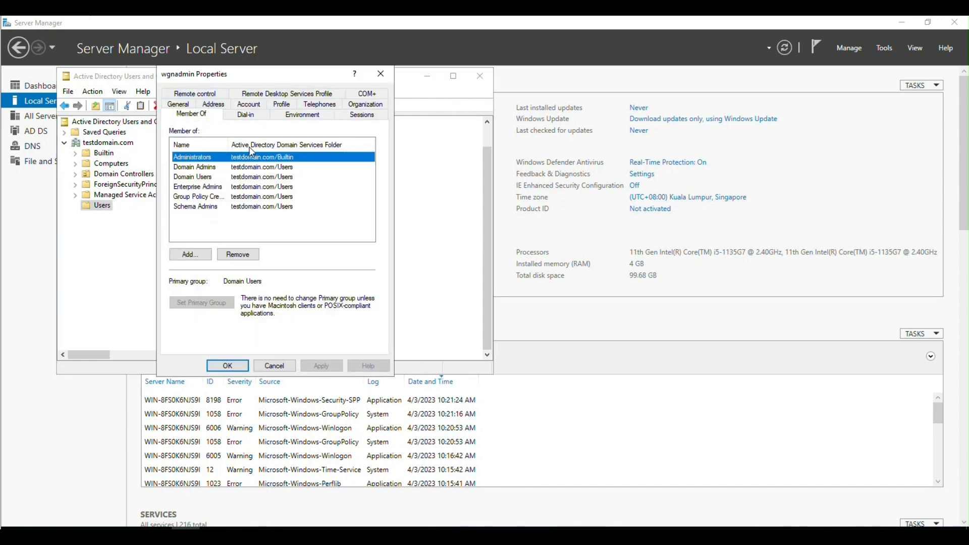
left_click(190, 168)
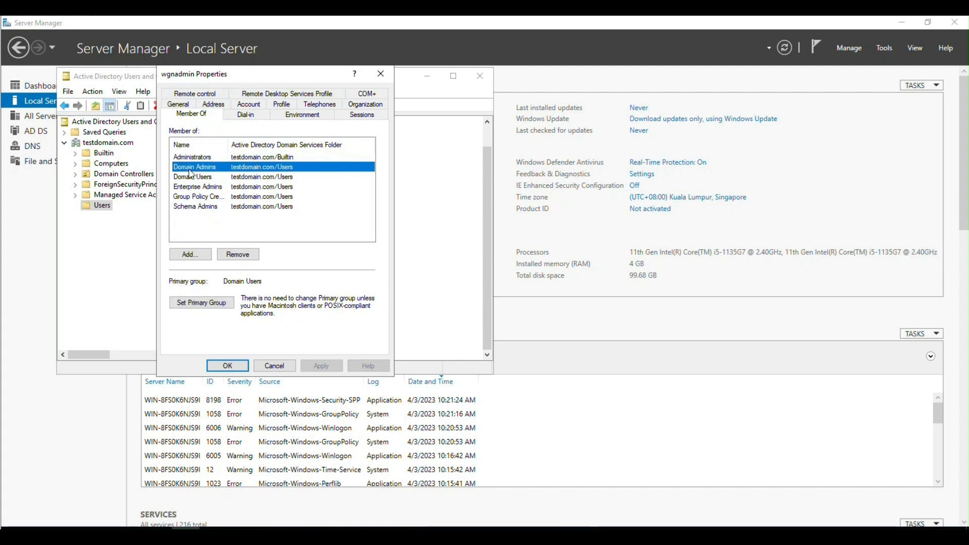
left_click(192, 188)
left_click(287, 368)
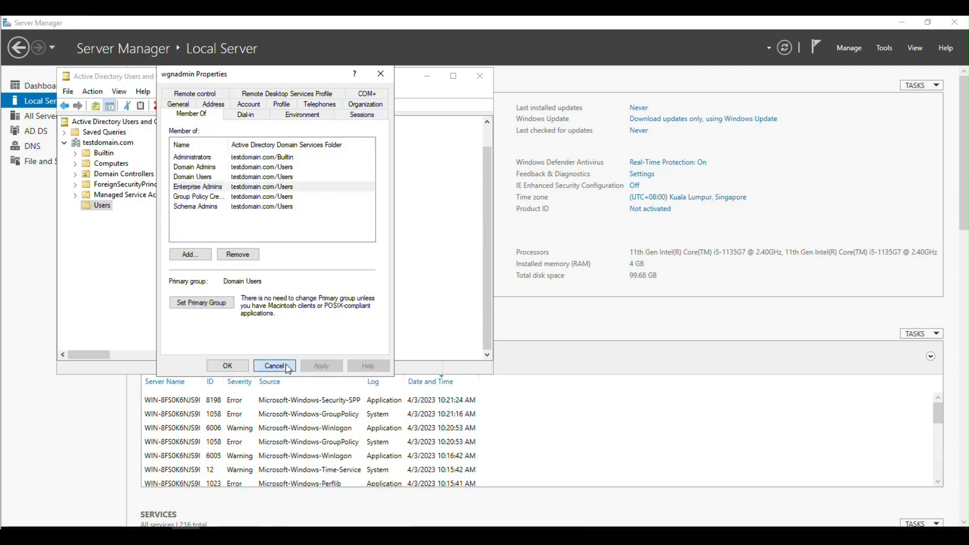
left_click(436, 178)
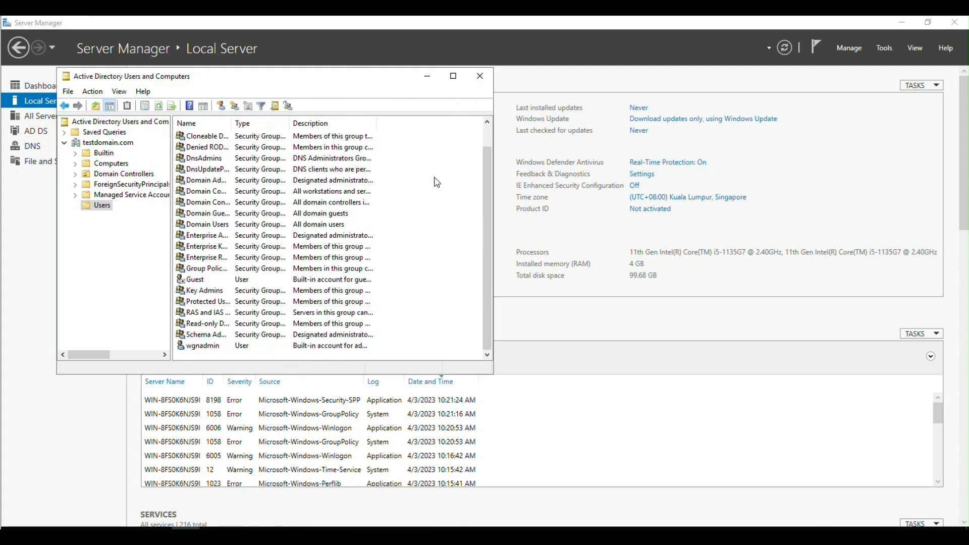
left_click(478, 75)
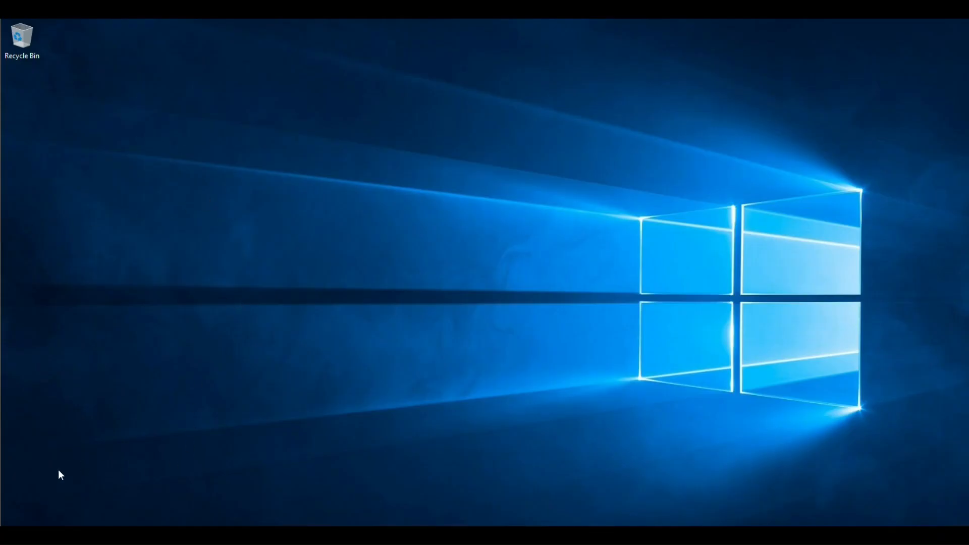
- Relaunch Server Manager and advance the Add Roles and Features wizard to server role selection
key("super")
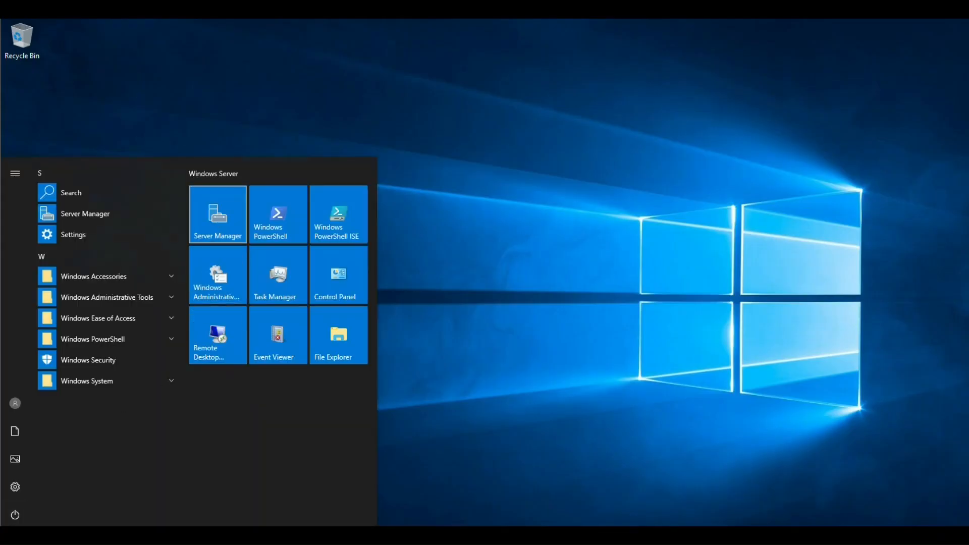
left_click(216, 212)
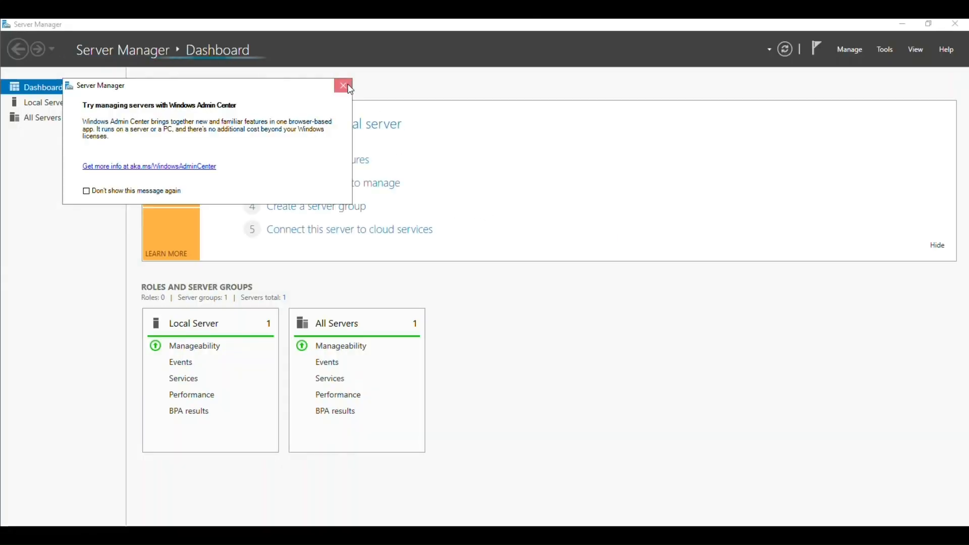
left_click(343, 85)
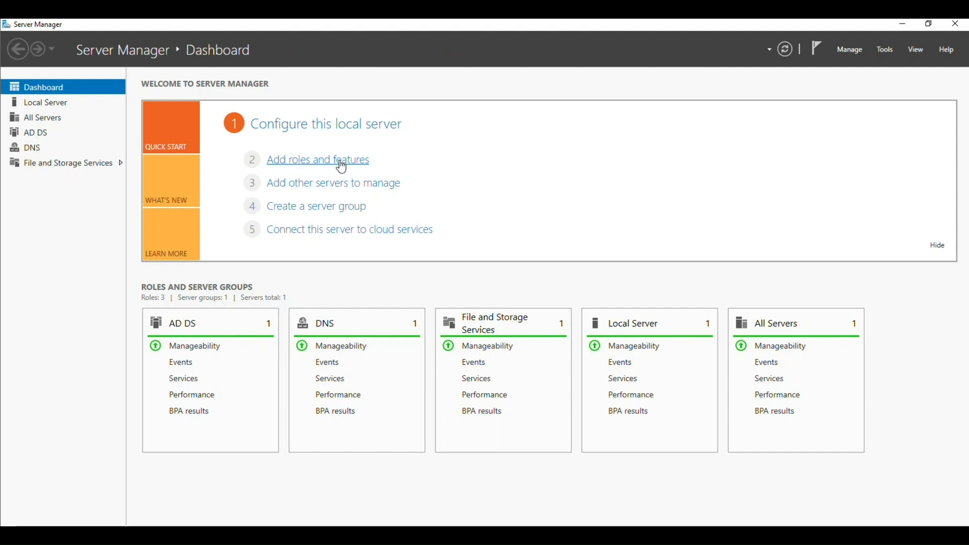
left_click(341, 167)
left_click(407, 409)
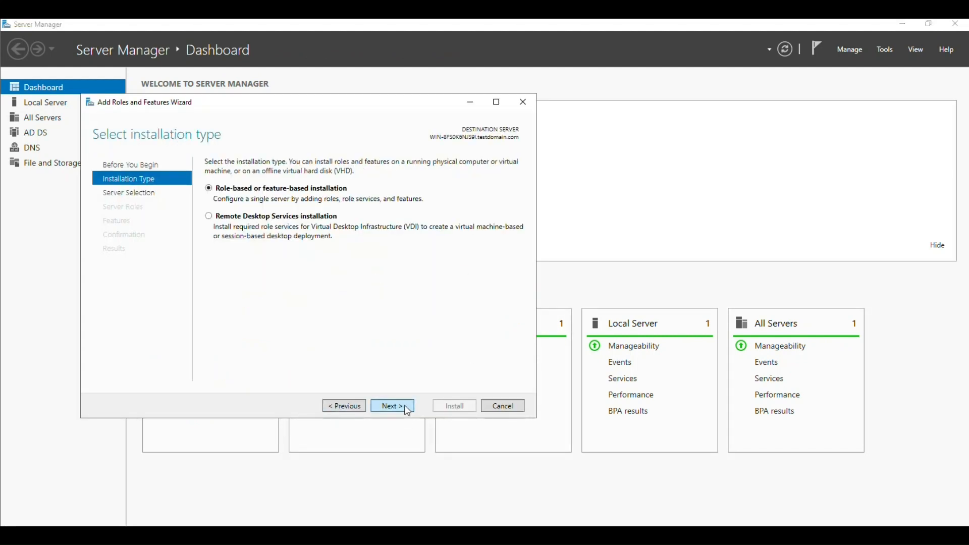
left_click(407, 409)
left_click(407, 410)
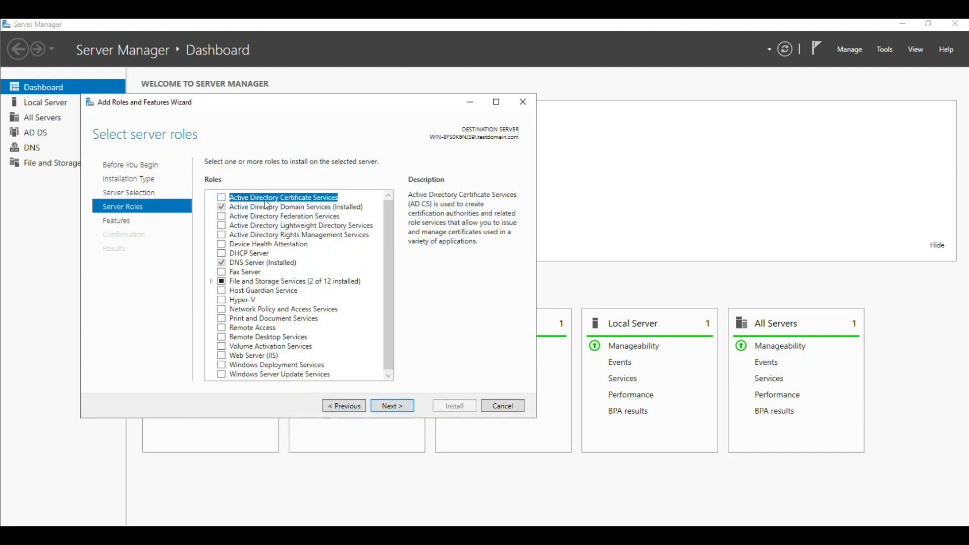
- Select Active Directory Certificate Services and Network Policy and Access Services with their required features
left_click(221, 197)
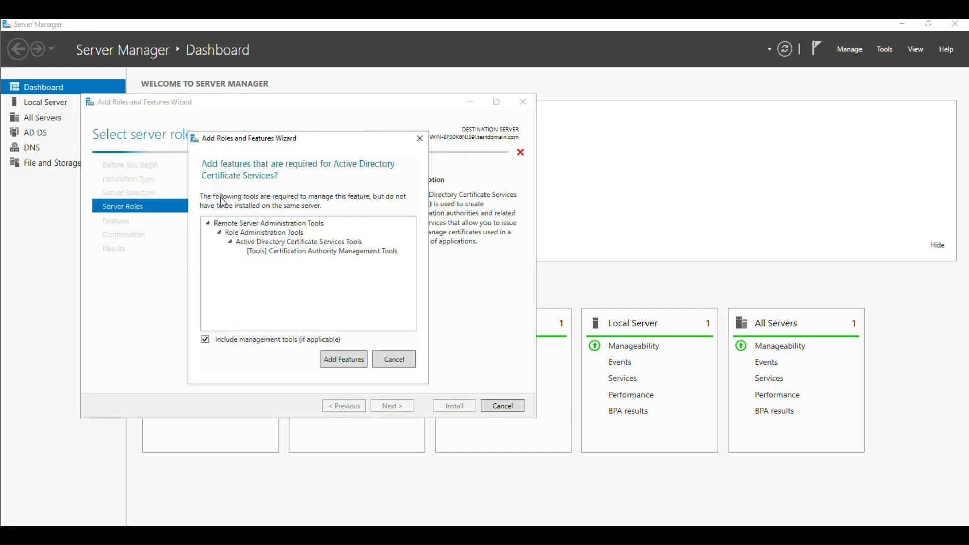
left_click(327, 353)
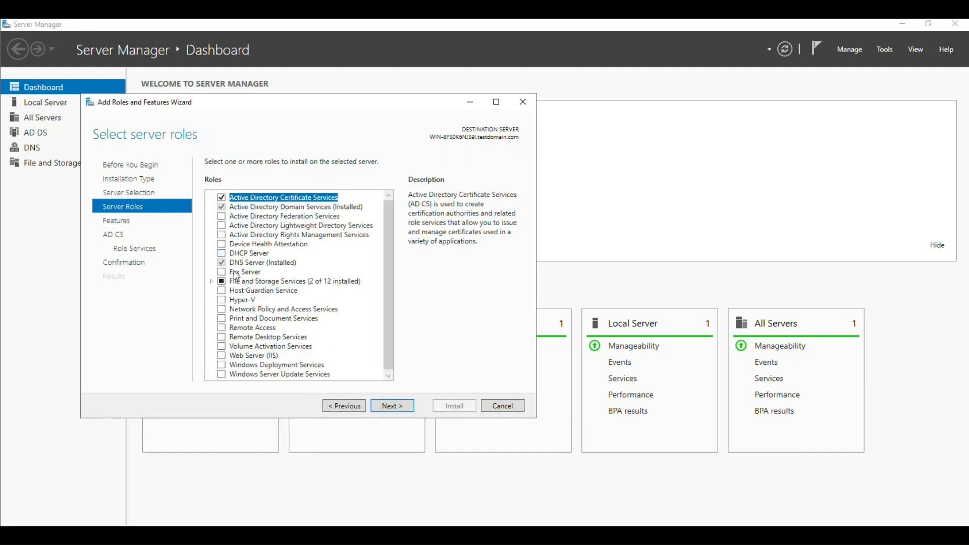
left_click(222, 308)
left_click(344, 360)
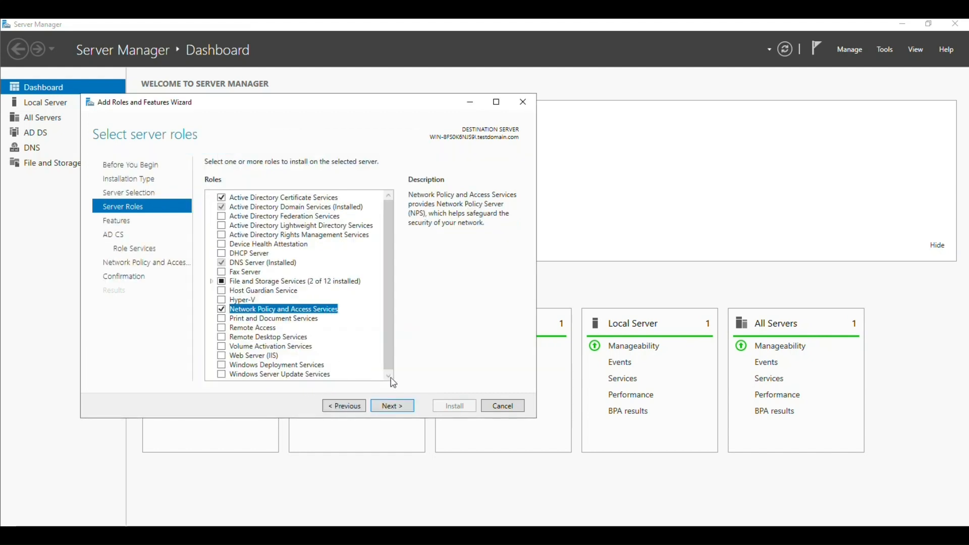
- Keep the Certification Authority role service, install the roles, and review the notifications
left_click(411, 414)
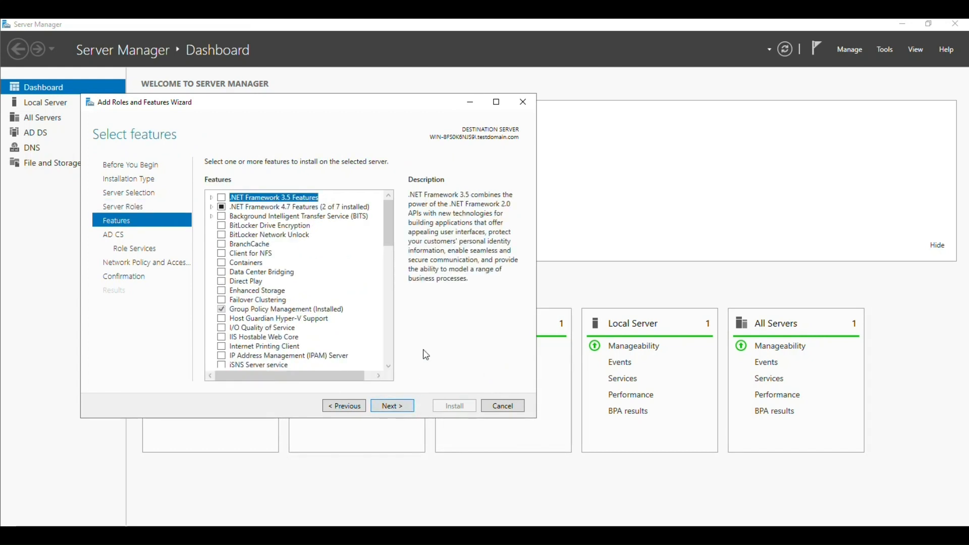
left_click(396, 413)
left_click(396, 413)
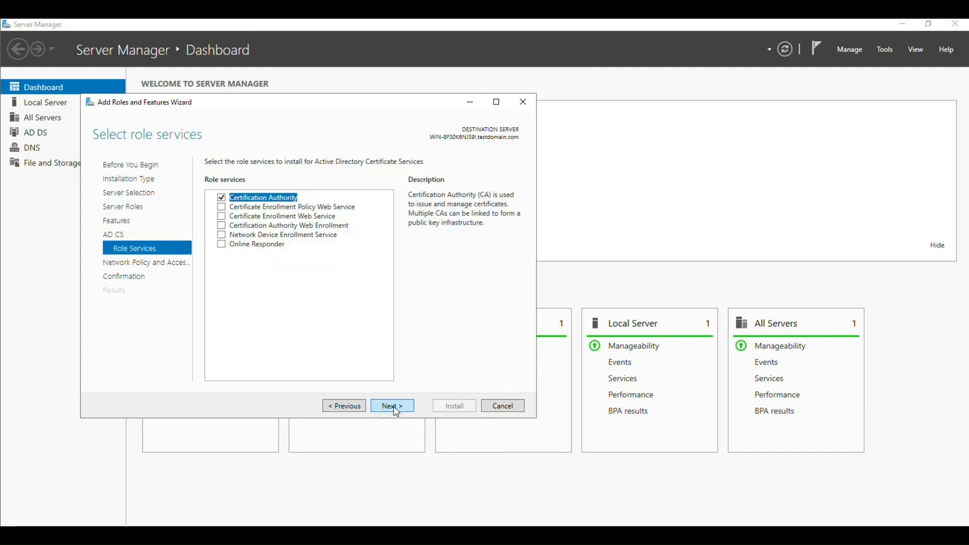
left_click(396, 413)
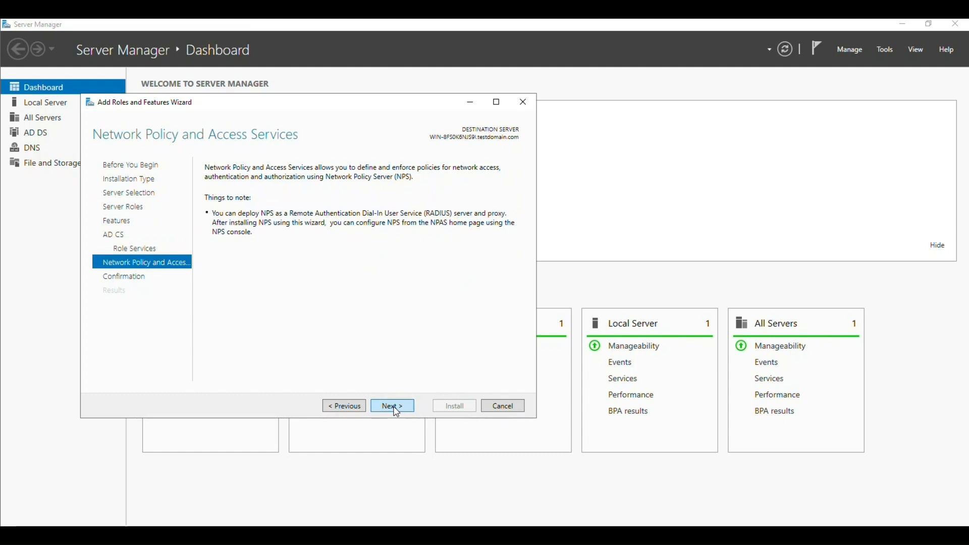
left_click(396, 413)
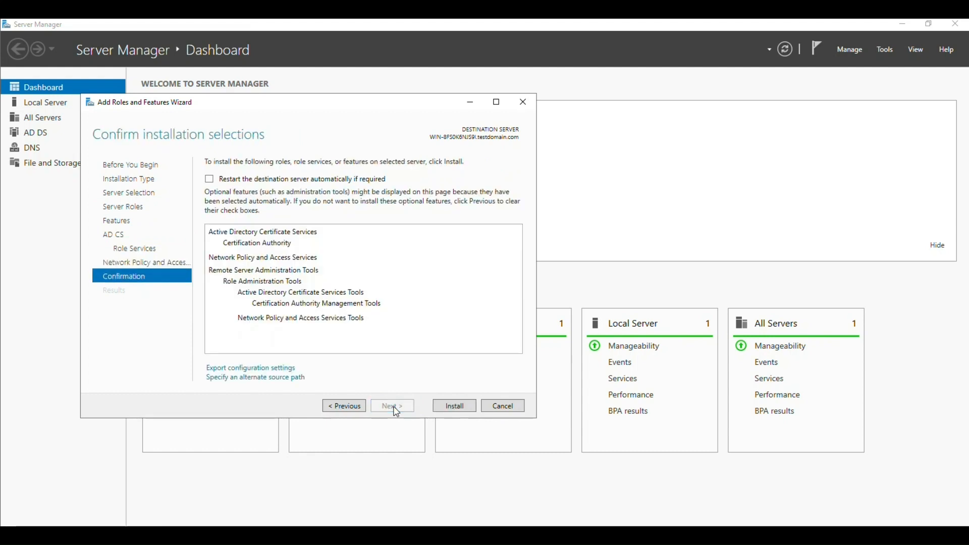
left_click(467, 408)
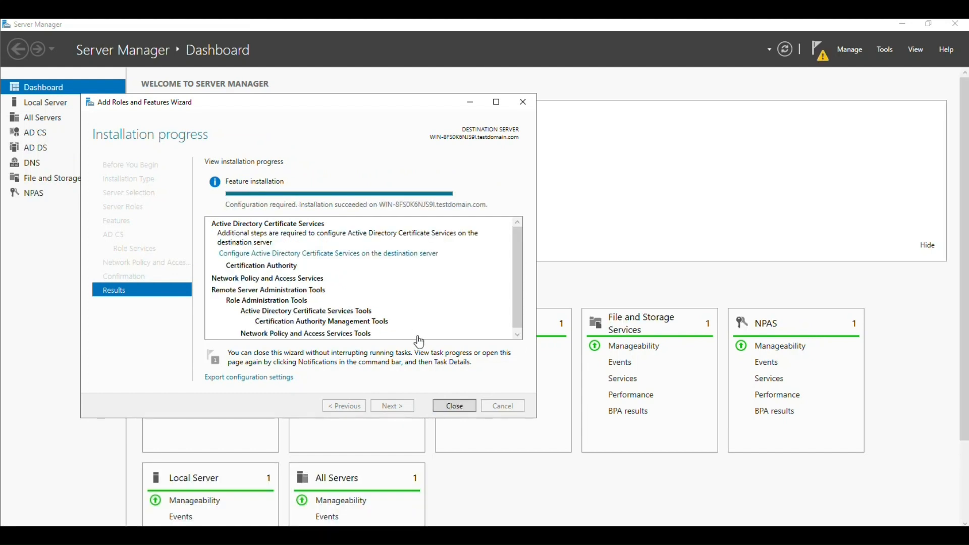
left_click(467, 408)
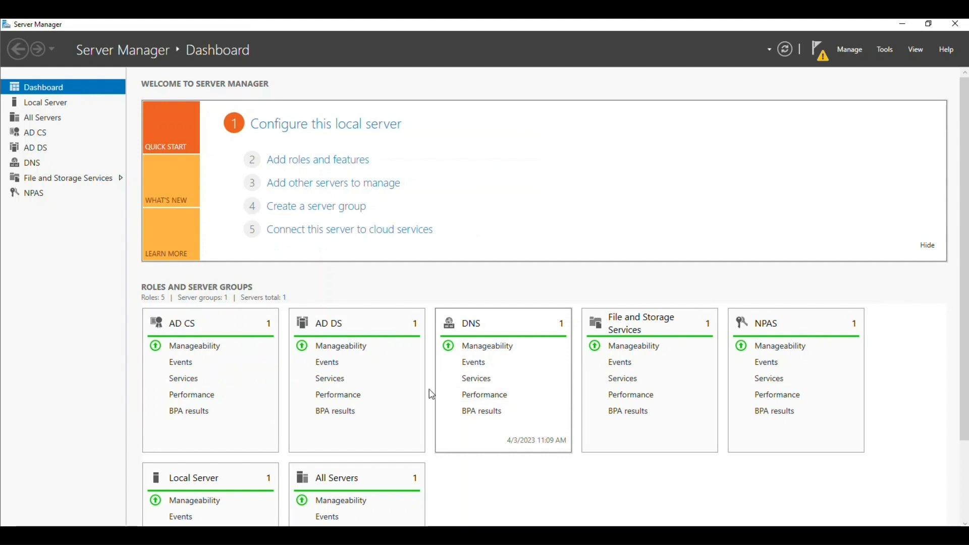
left_click(823, 59)
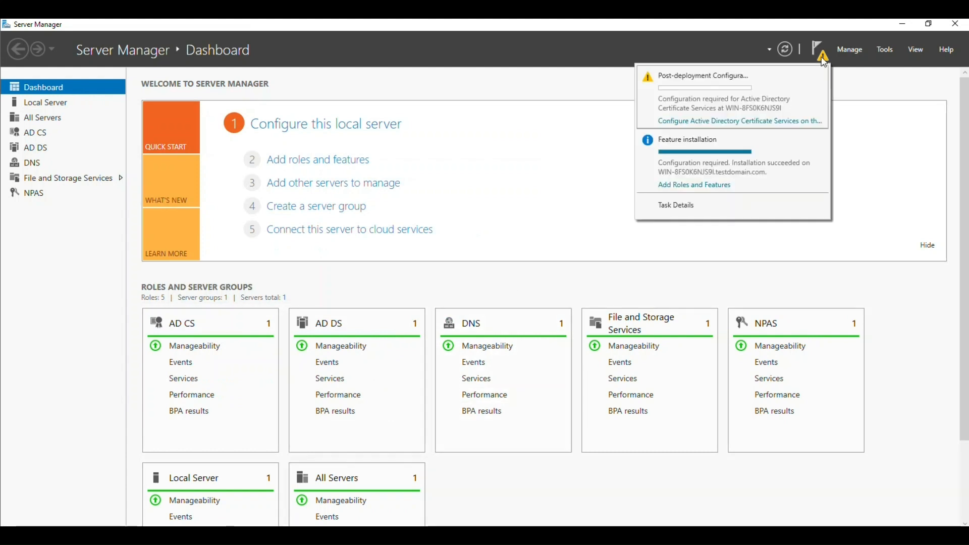
left_click(879, 166)
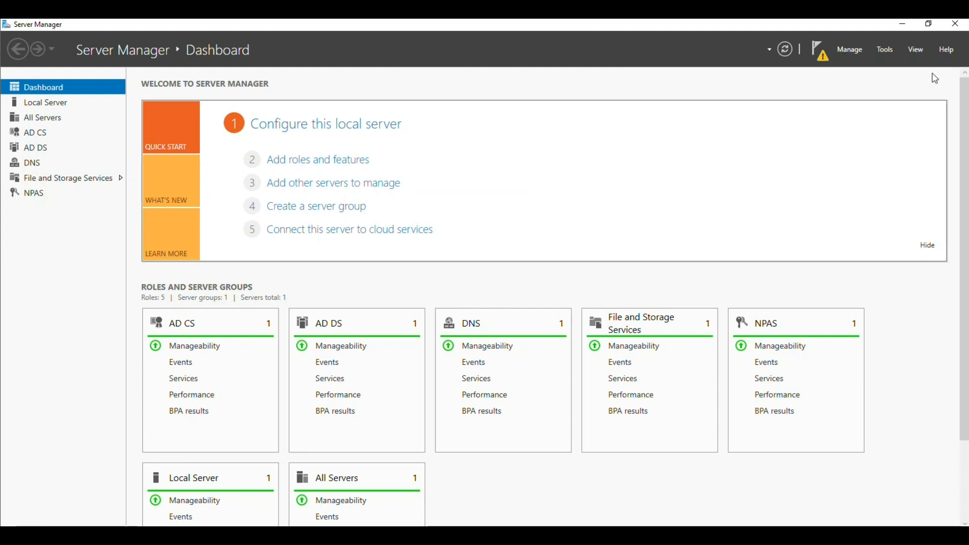
- Restart with reason 'Operating System: Recovery (Unplanned)' and sign back in as domain administrator
left_click(956, 25)
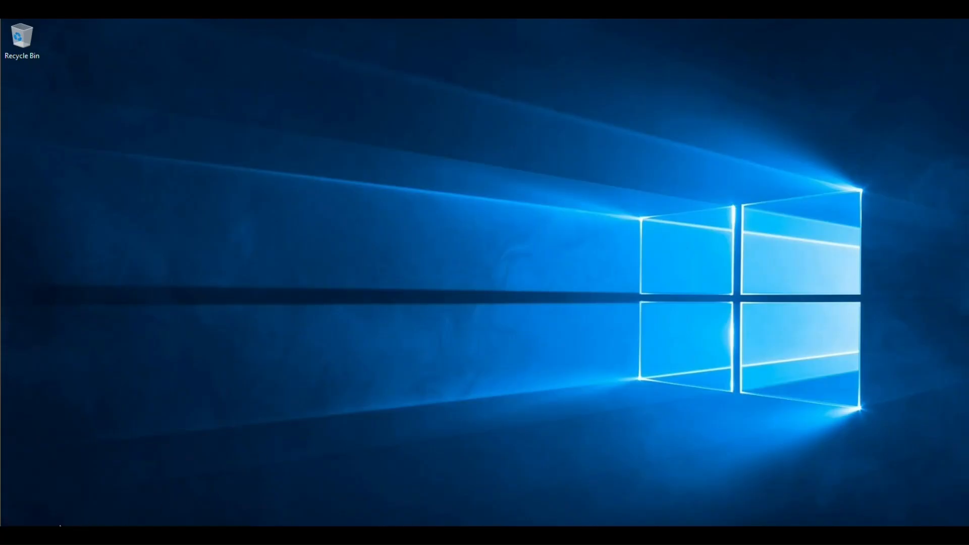
key("super")
left_click(15, 515)
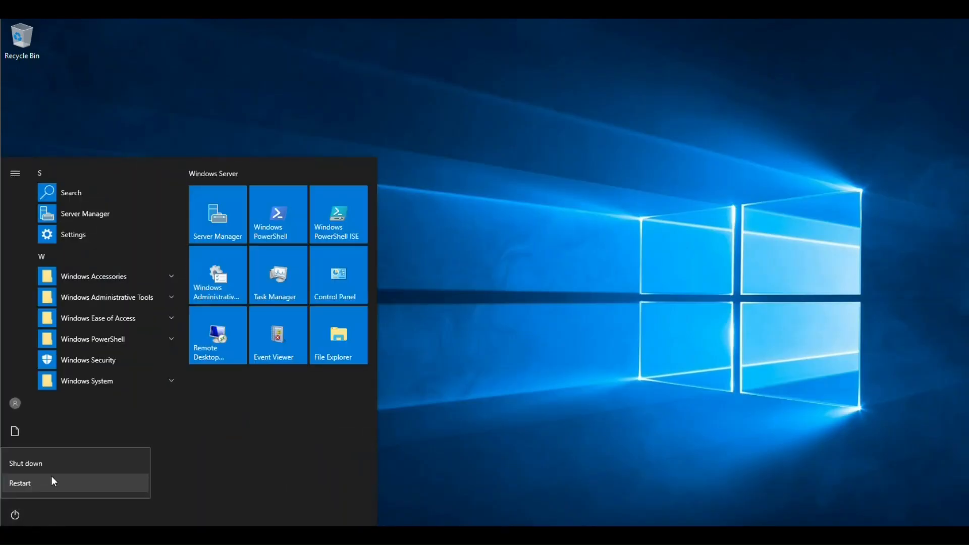
left_click(51, 476)
left_click(70, 461)
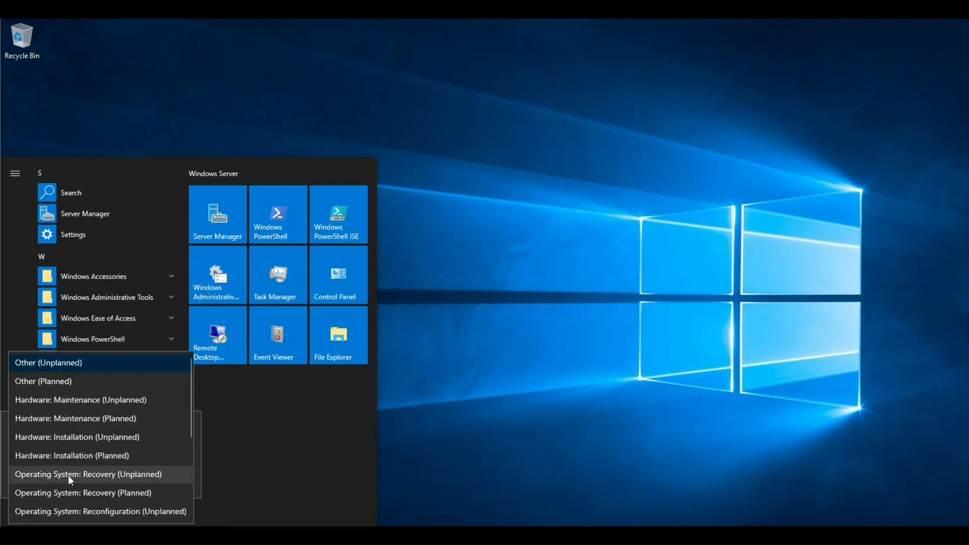
left_click(68, 476)
left_click(185, 479)
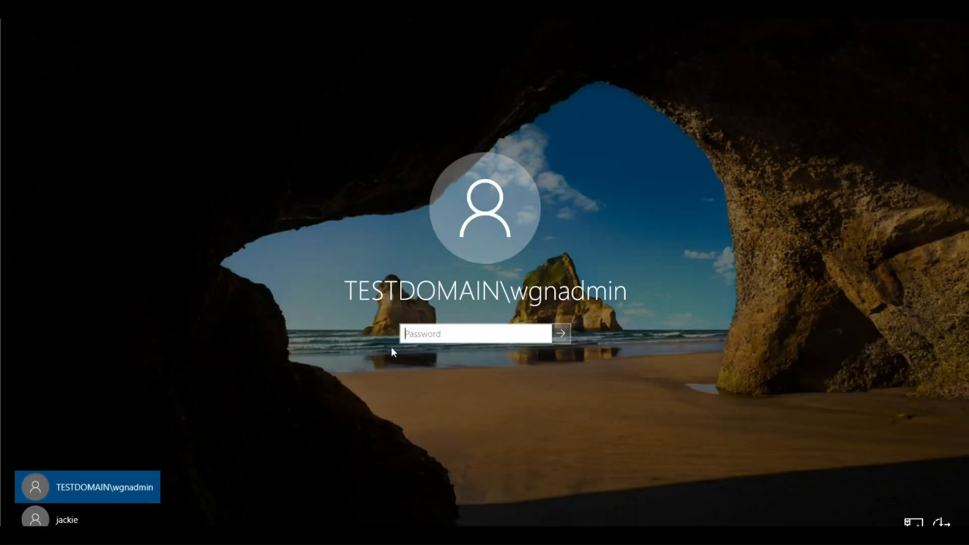
type("••••••••••••")
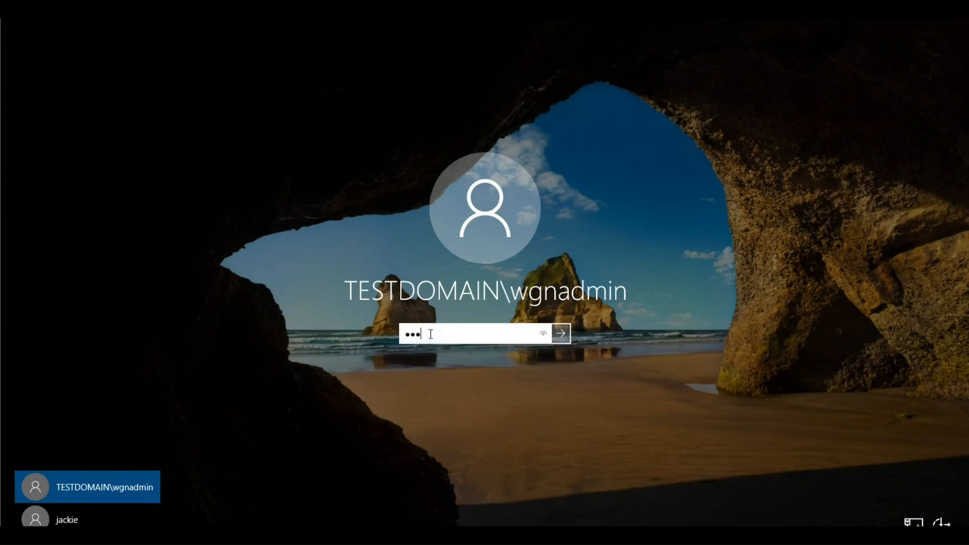
type("••")
key("Return")
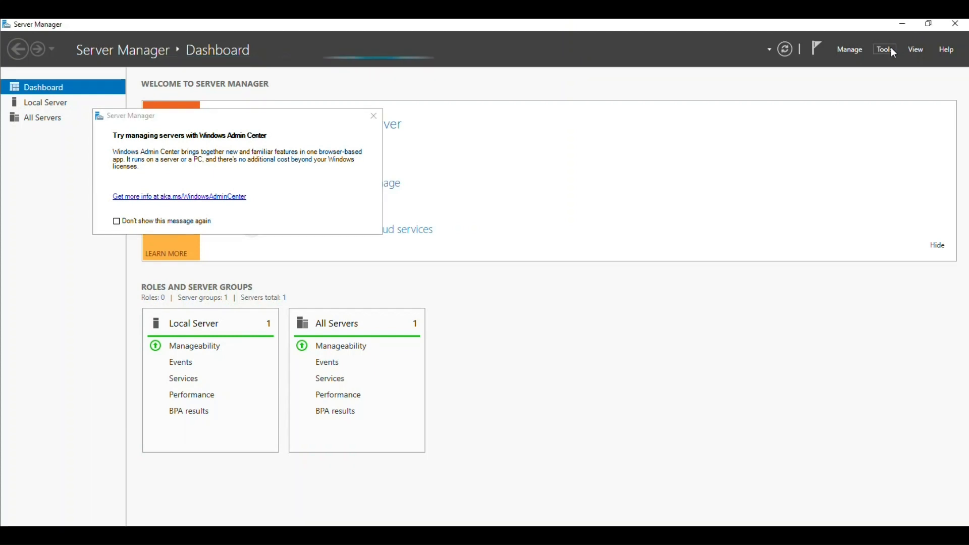
- Launch the Active Directory Certificate Services post-deployment wizard and accept the administrator credentials
left_click(891, 47)
left_click(749, 45)
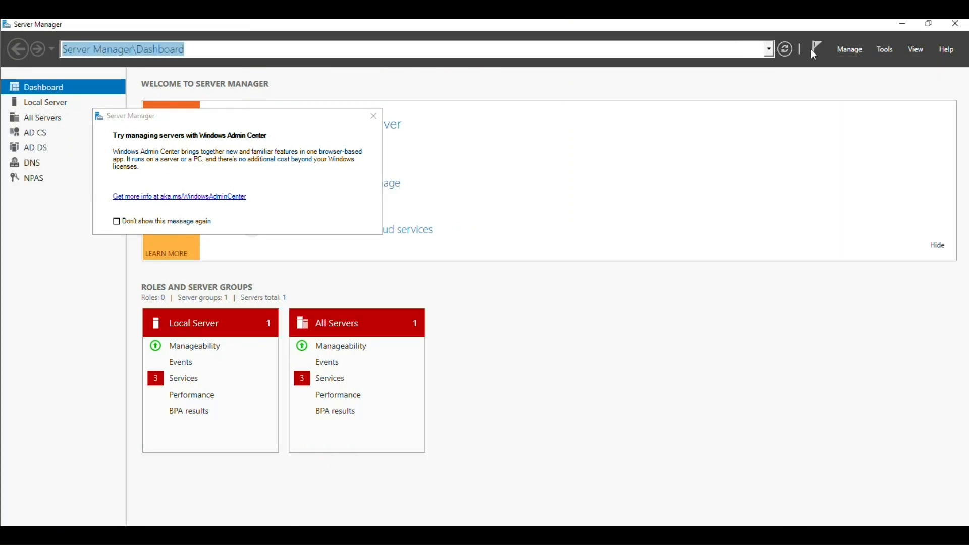
left_click(819, 50)
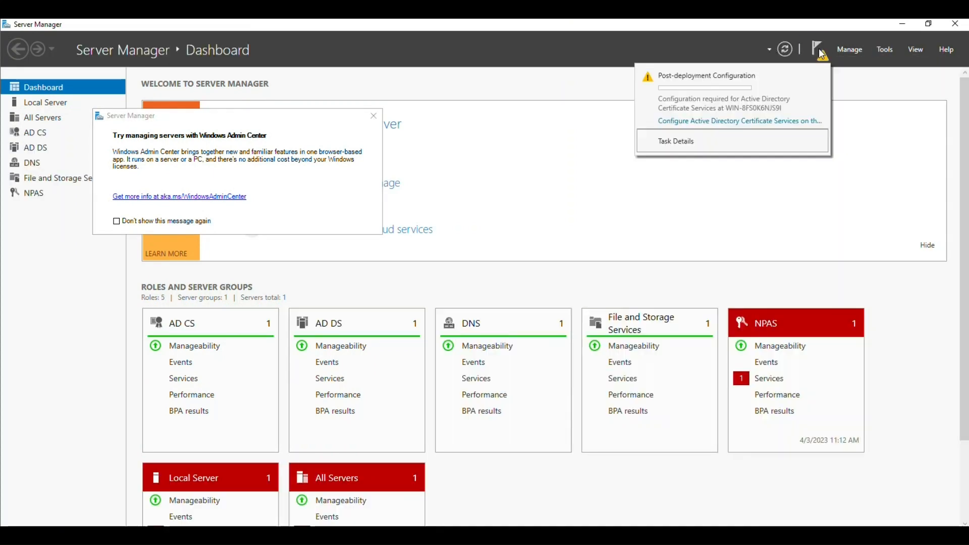
left_click(735, 126)
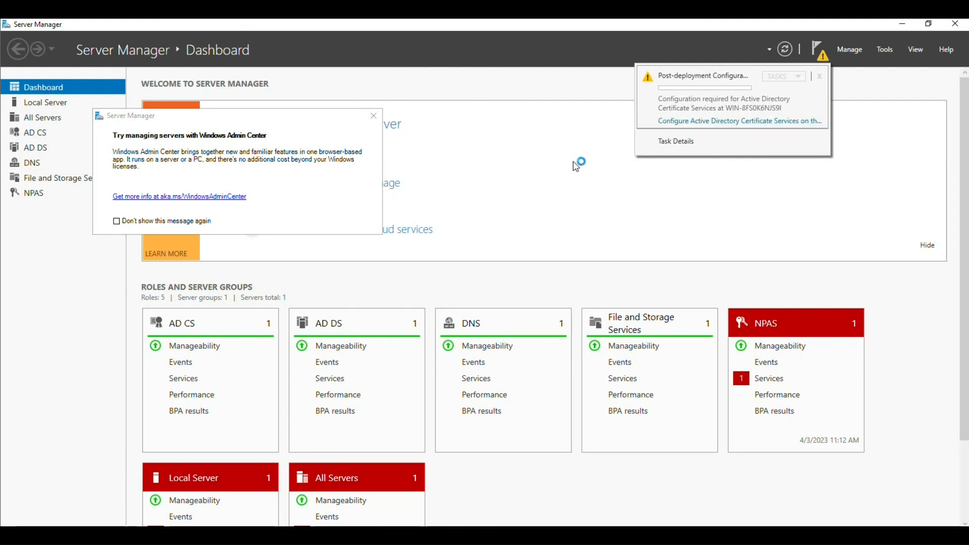
left_click(819, 50)
left_click(736, 126)
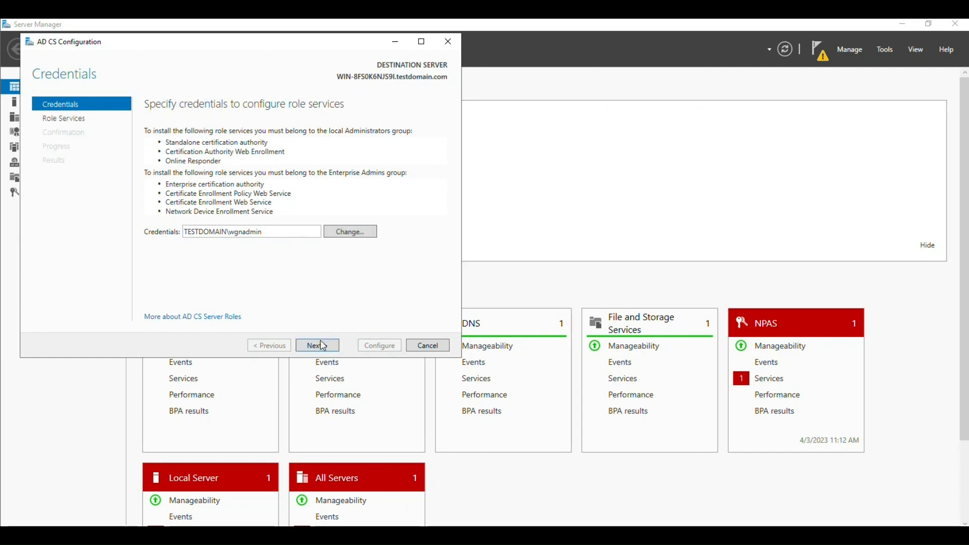
left_click(321, 345)
- Select the Certification Authority role as an Enterprise Root CA with a new private key
left_click(202, 131)
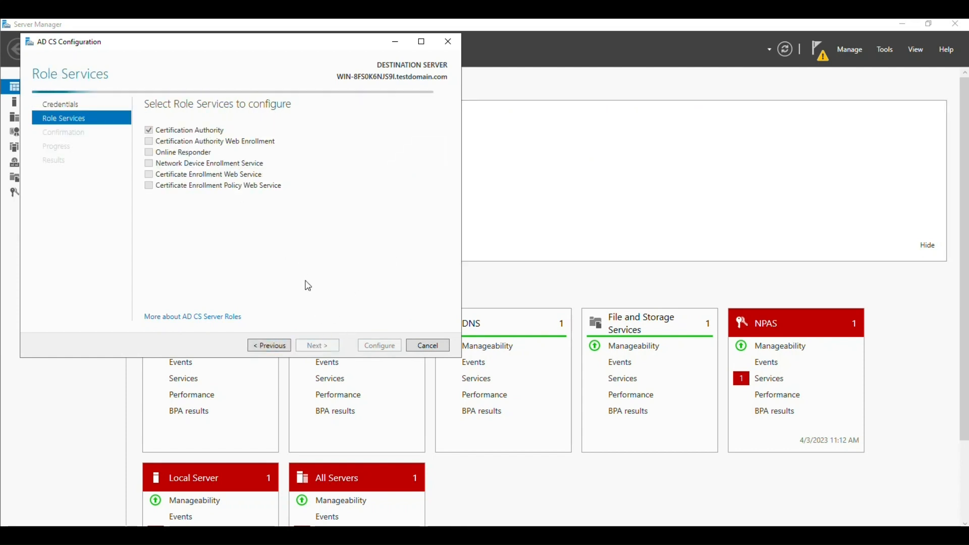
left_click(322, 345)
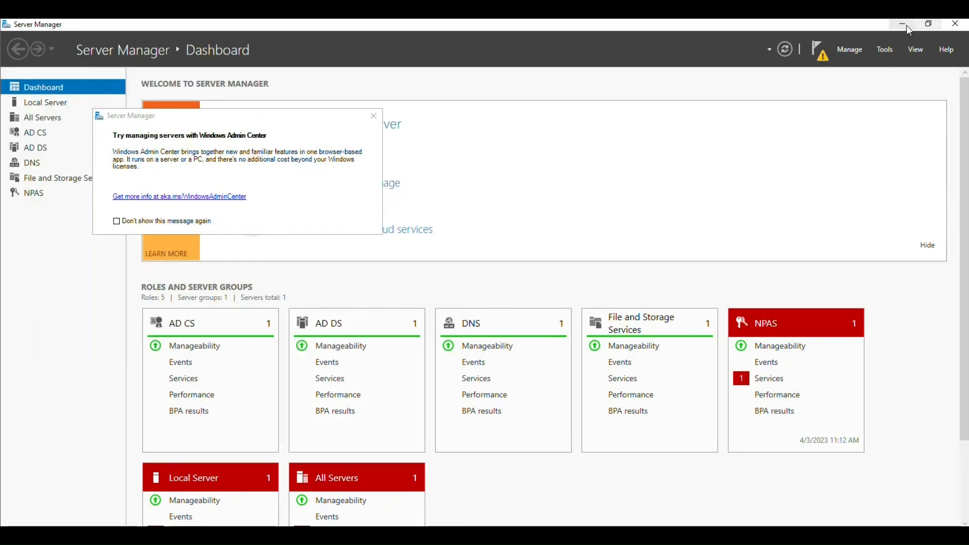
left_click(902, 24)
left_click(314, 346)
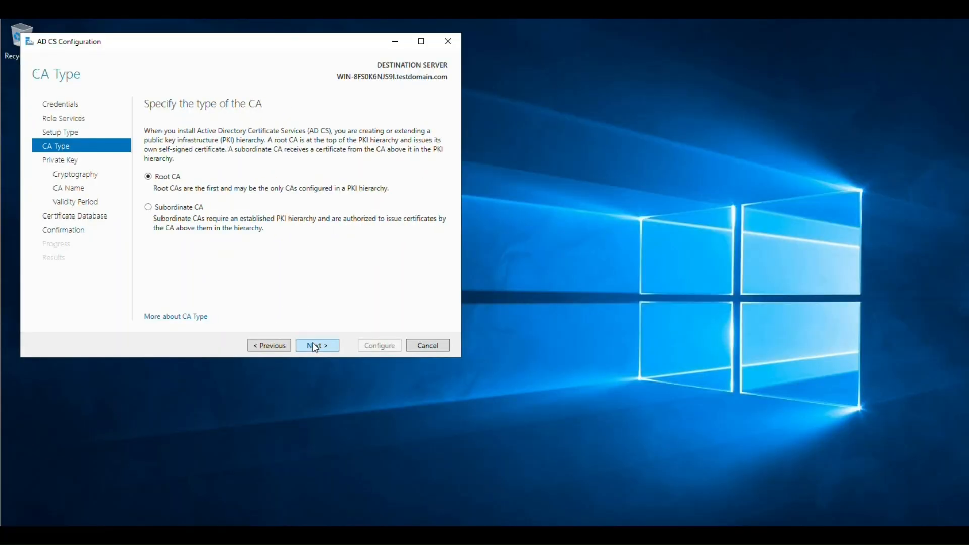
left_click(315, 346)
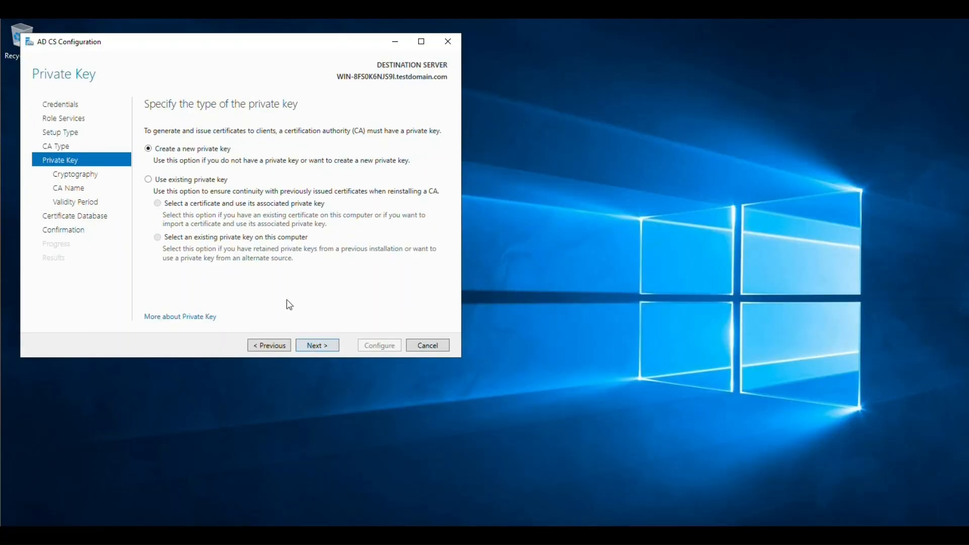
left_click(313, 347)
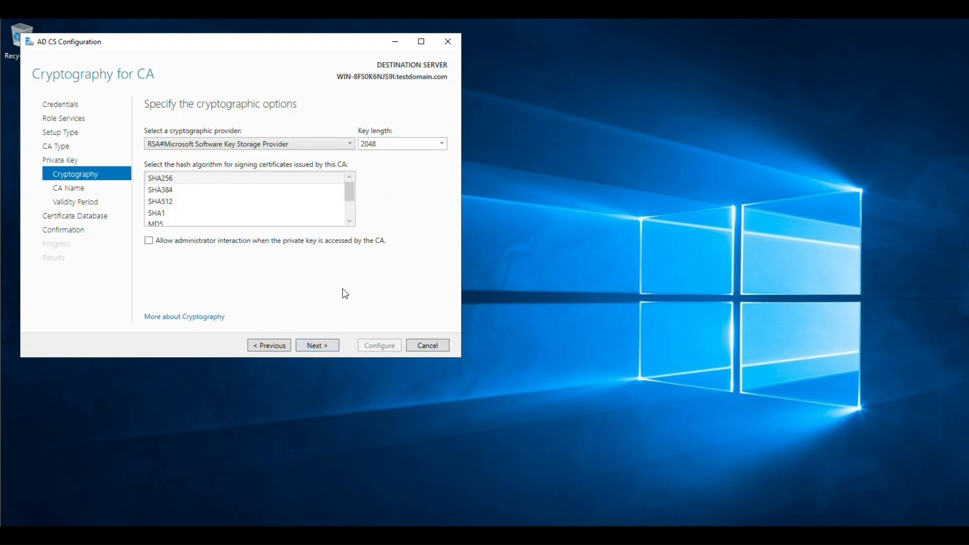
- Keep a 2048-bit key, default CA name, 5-year validity and default database locations, then configure
double_click(444, 145)
left_click(334, 346)
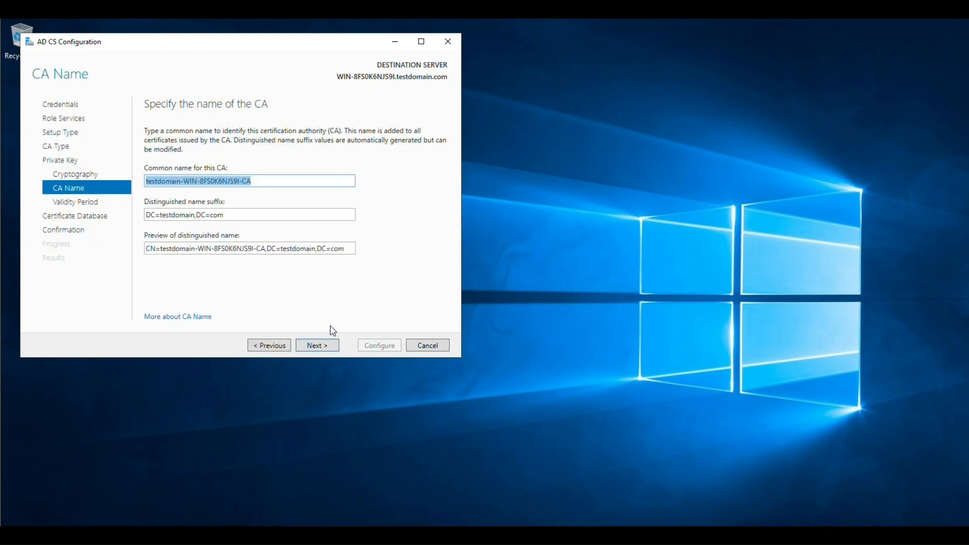
left_click(260, 180)
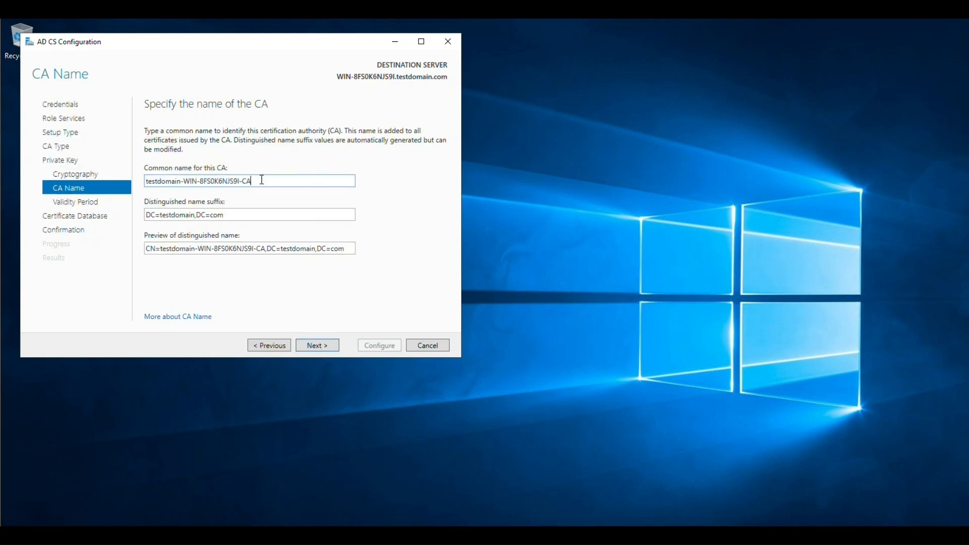
left_click(316, 347)
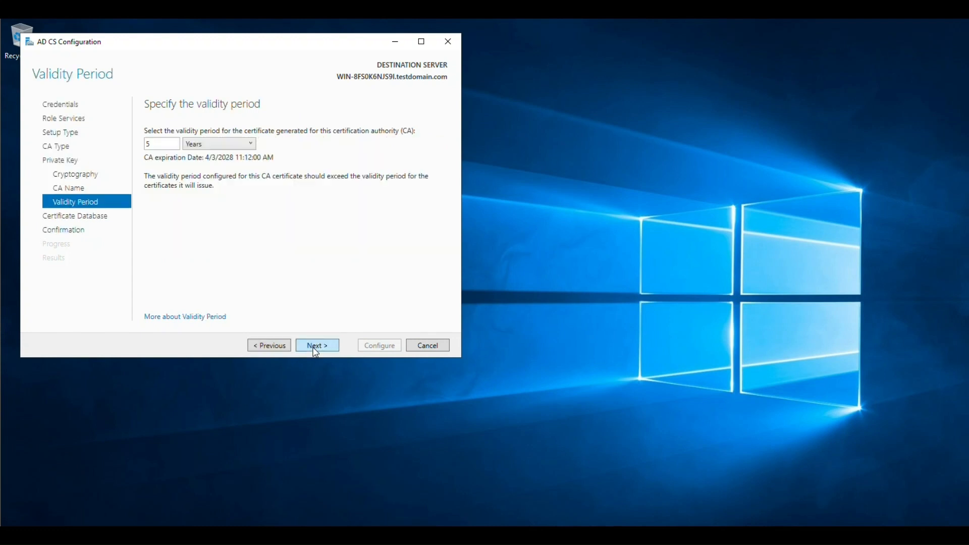
double_click(146, 145)
left_click(336, 346)
left_click(337, 346)
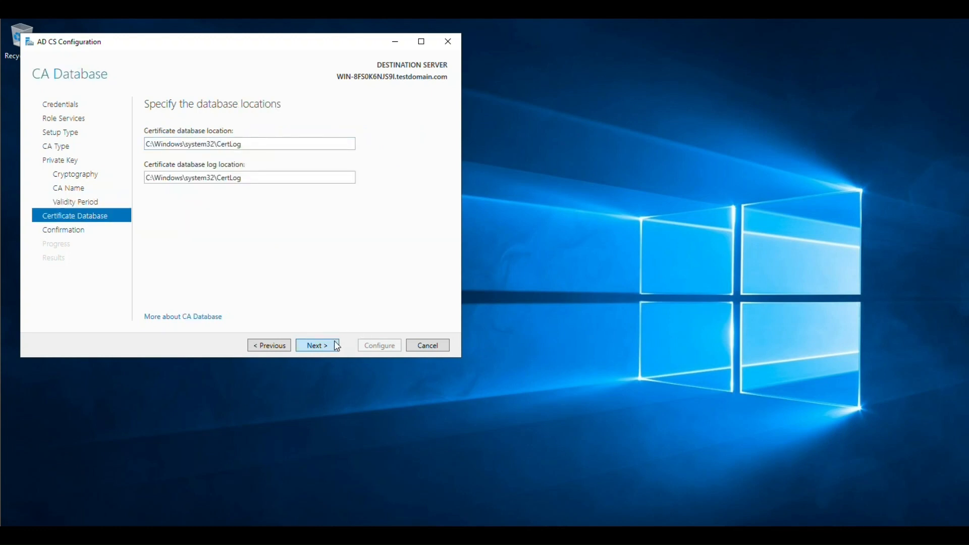
left_click(388, 349)
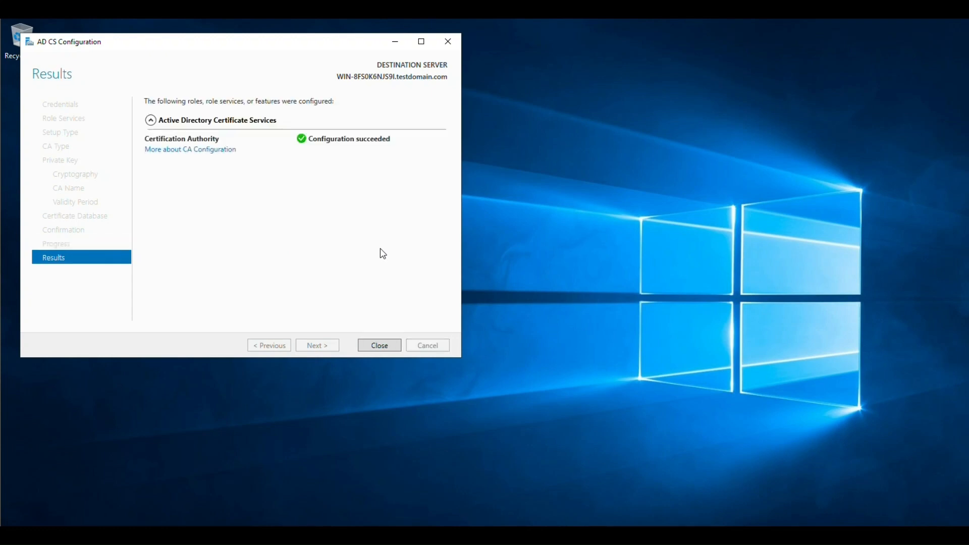
- Close the AD CS configuration results and launch the Network Policy Server console
left_click(376, 350)
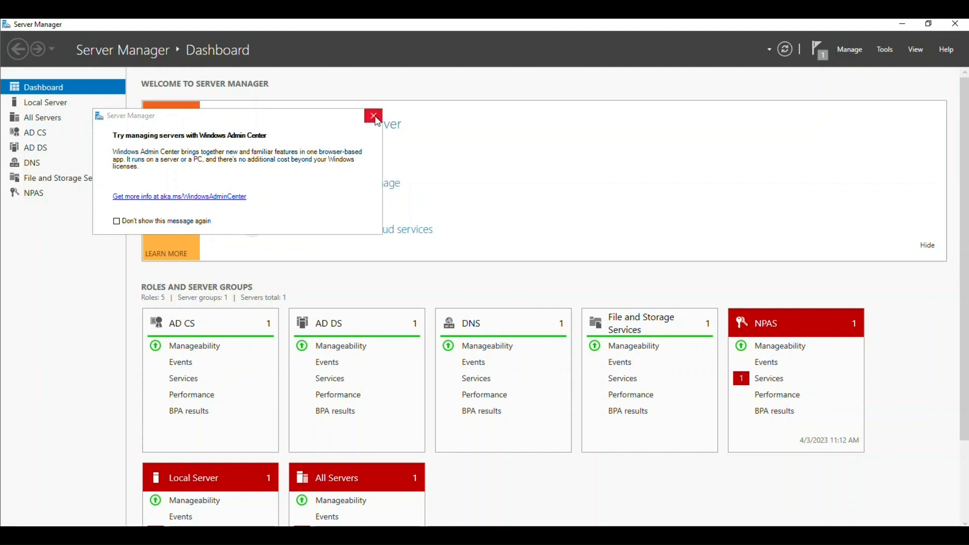
left_click(376, 119)
left_click(885, 49)
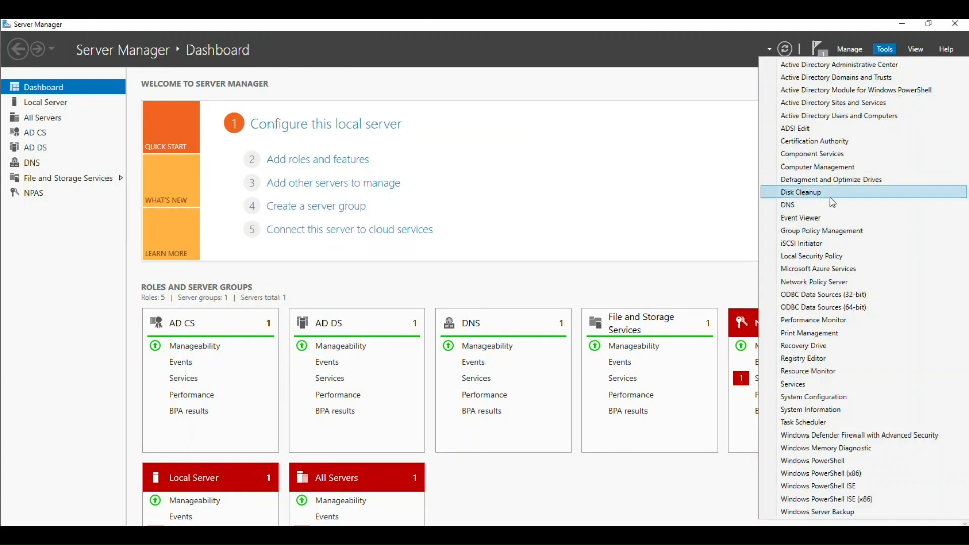
left_click(835, 282)
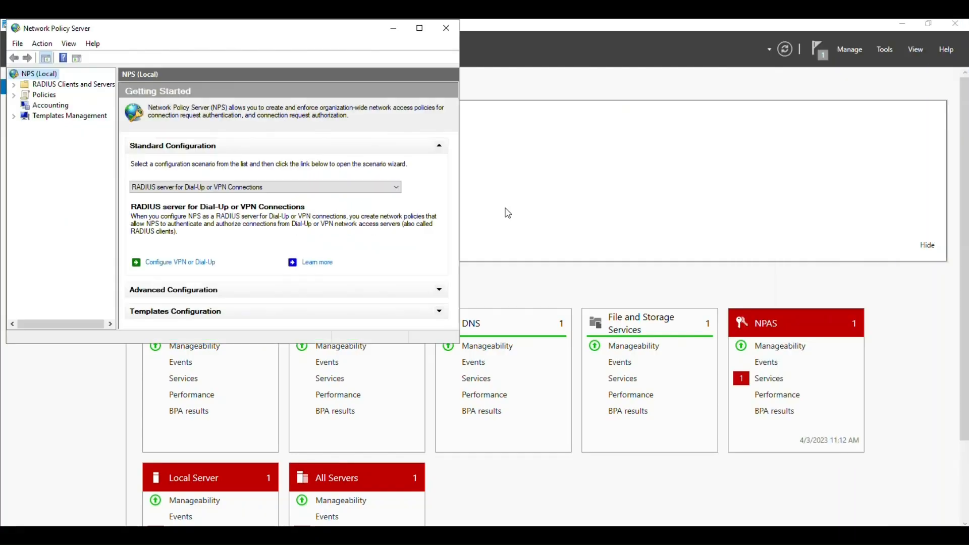
- Expand RADIUS Clients and Servers and show the still-empty RADIUS Clients list
double_click(245, 32)
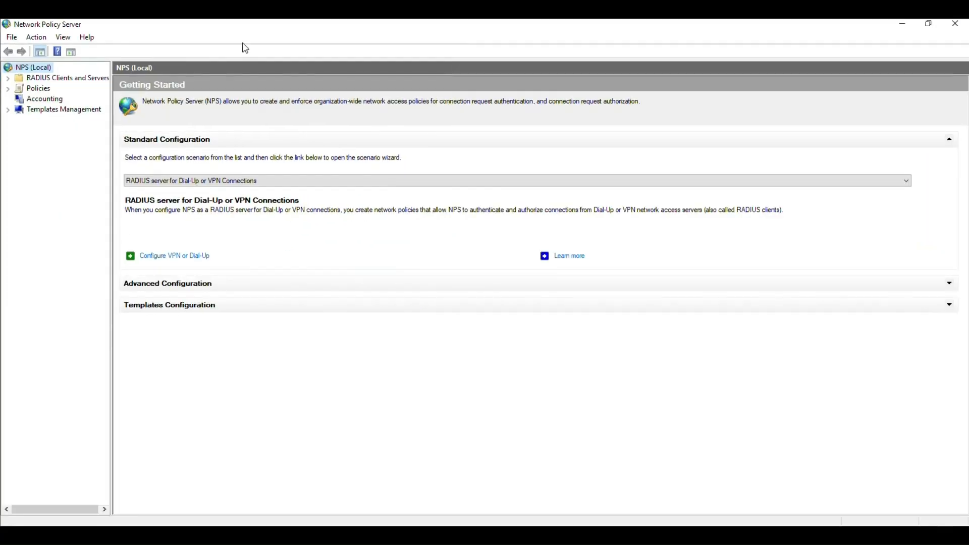
double_click(43, 89)
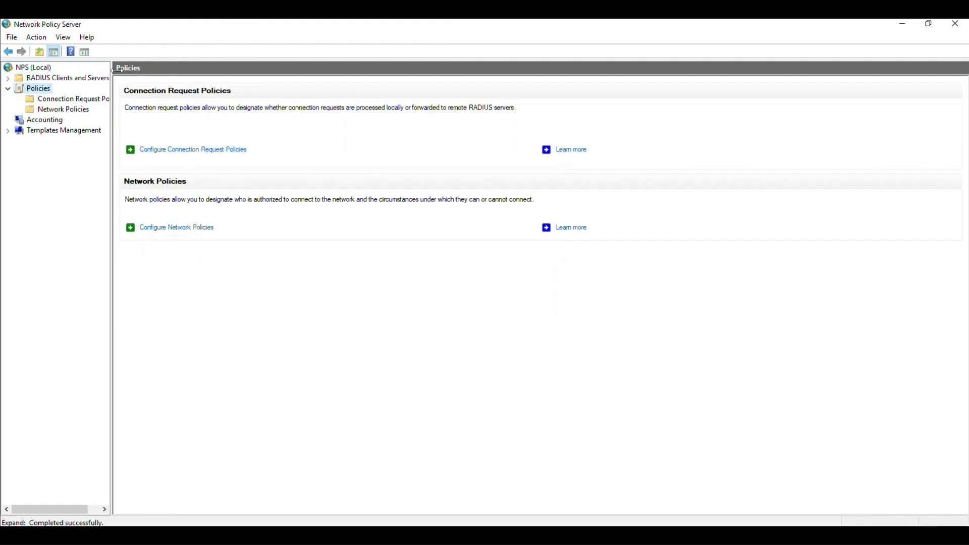
double_click(192, 35)
double_click(70, 83)
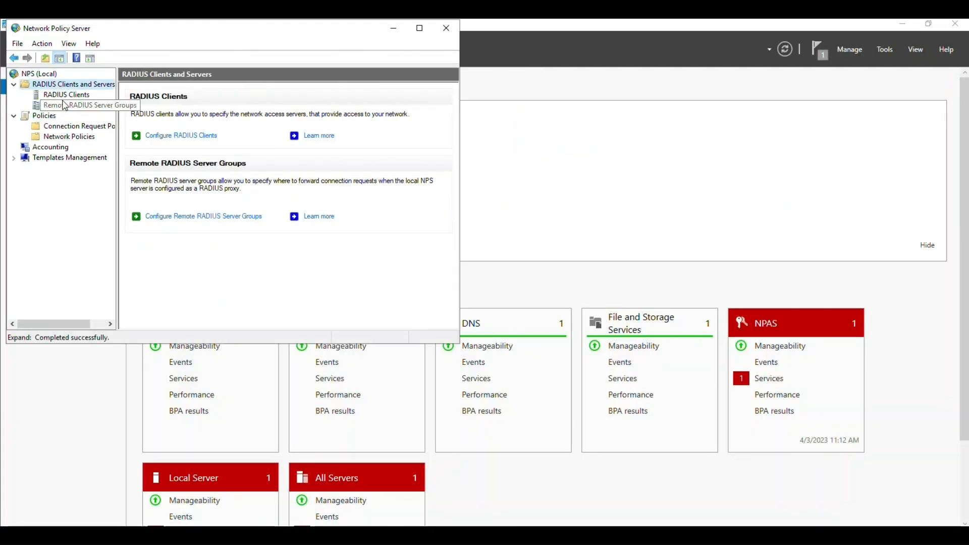
left_click(65, 94)
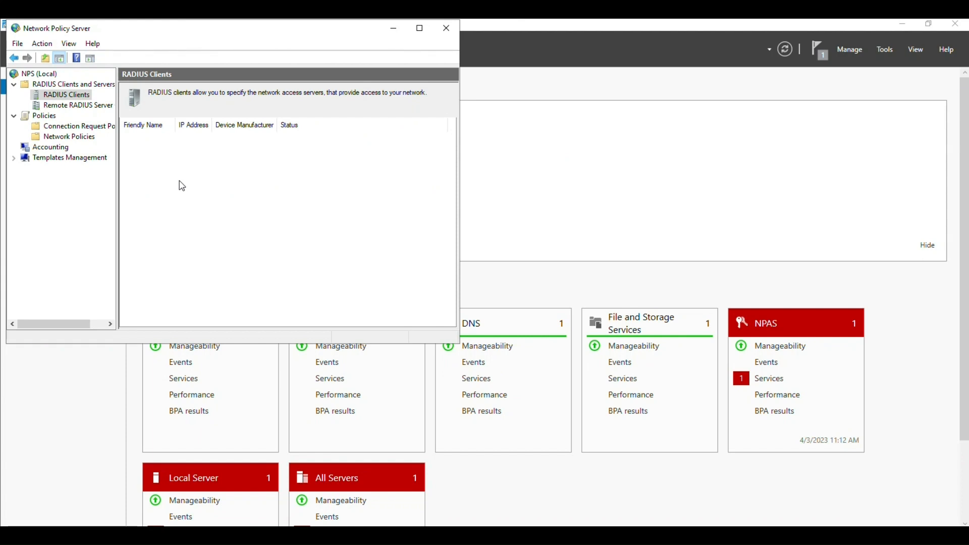
right_click(73, 97)
- Add RADIUS client TP_LINK_AP at 172.16.6.254 with a confirmed shared secret and save it
left_click(96, 104)
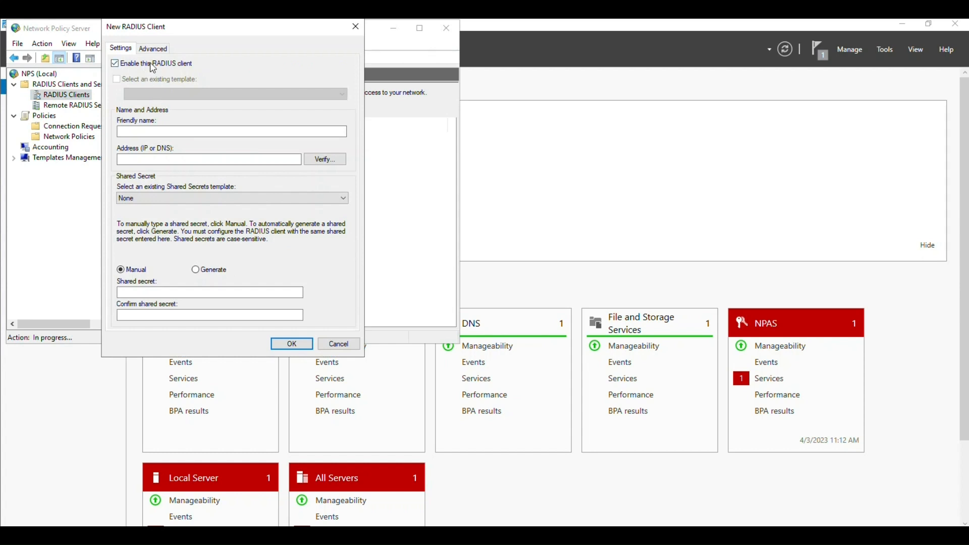
left_click(158, 131)
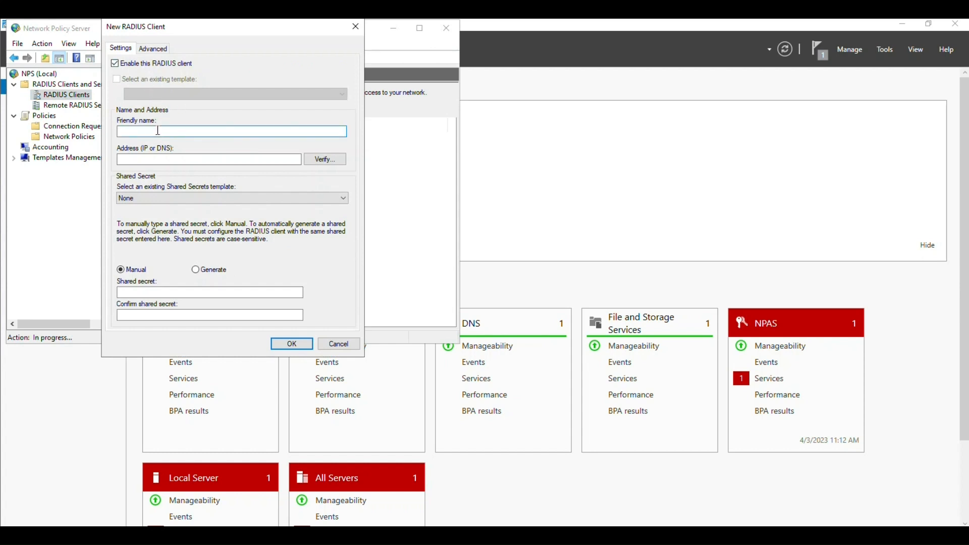
type("TP_LINK_AP")
left_click(149, 160)
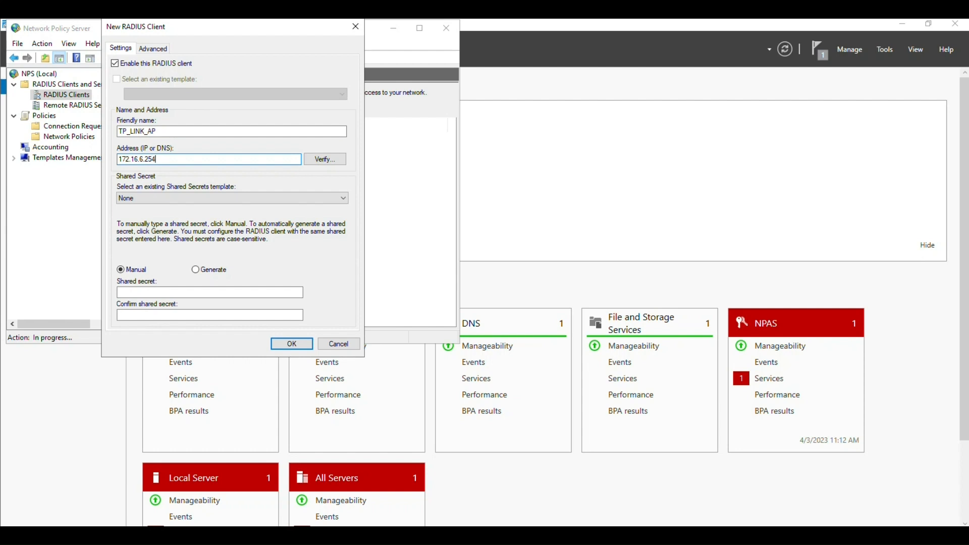
left_click(164, 292)
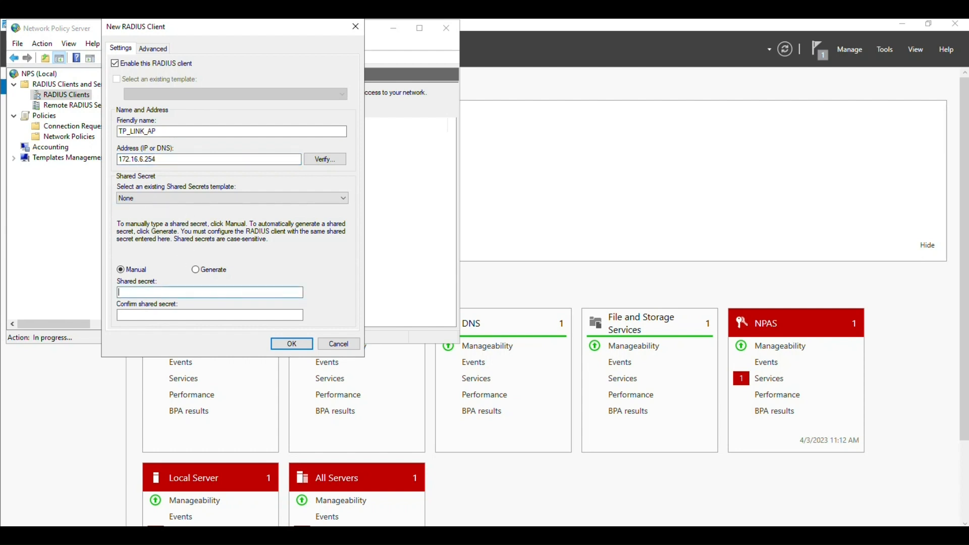
type("••••••••••••••")
key("Tab")
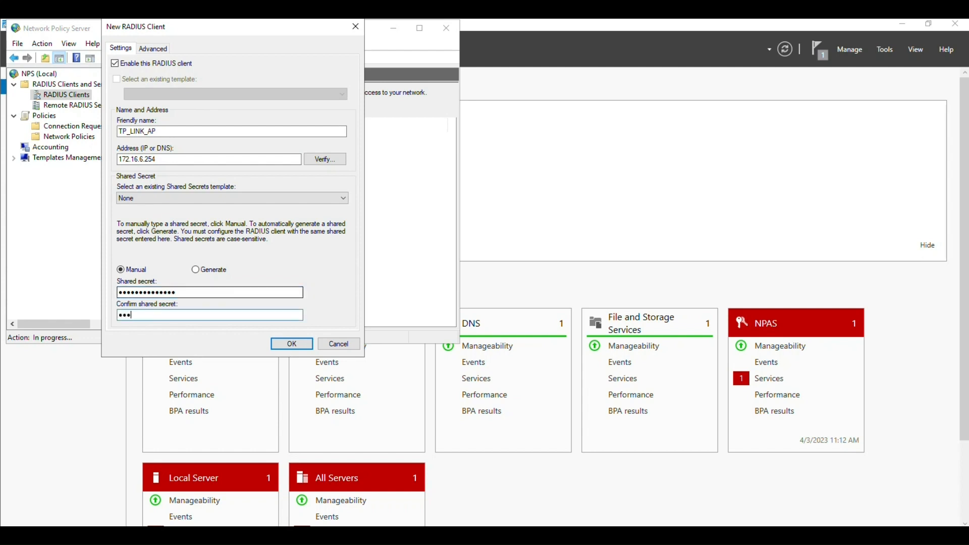
type("••••••••••••••")
left_click(144, 51)
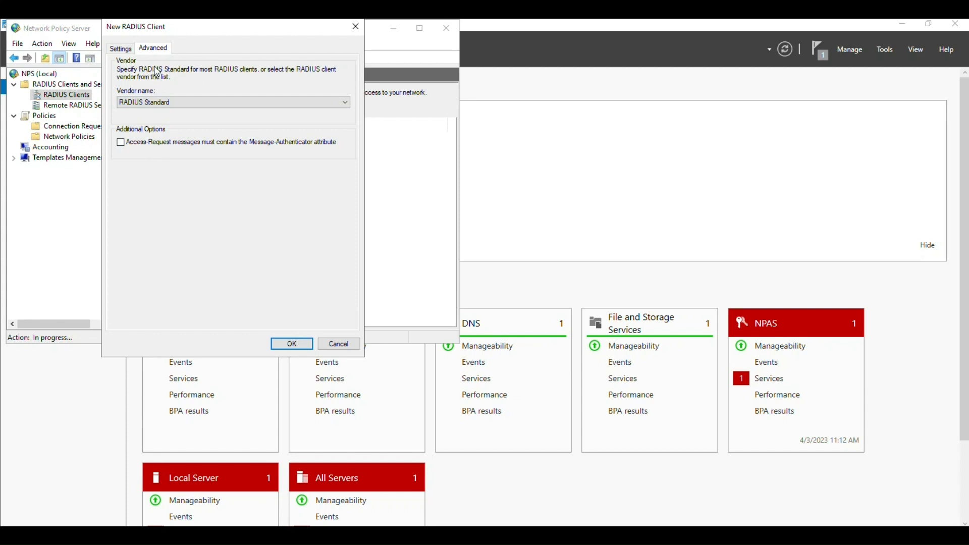
left_click(119, 52)
left_click(292, 344)
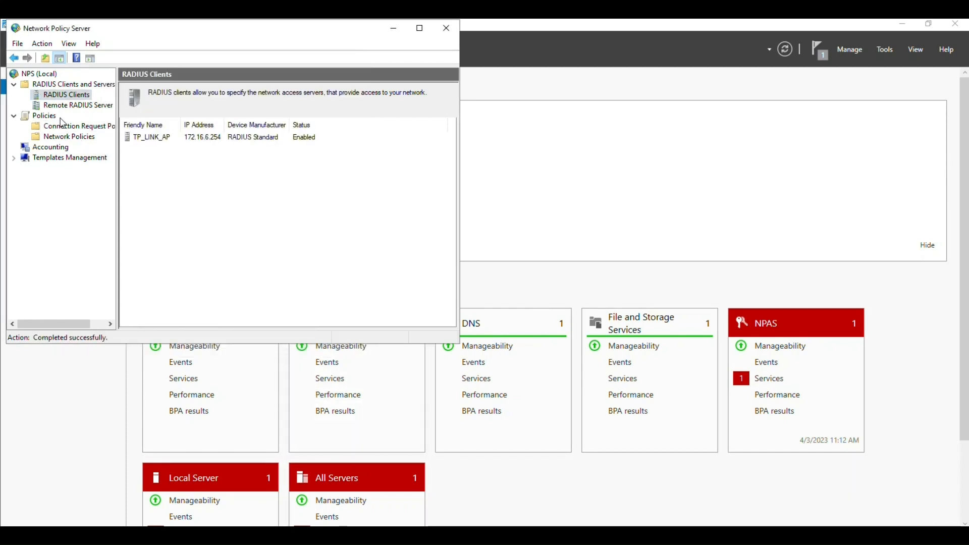
- Browse the policy lists and start a new policy under Network Policies
left_click(69, 139)
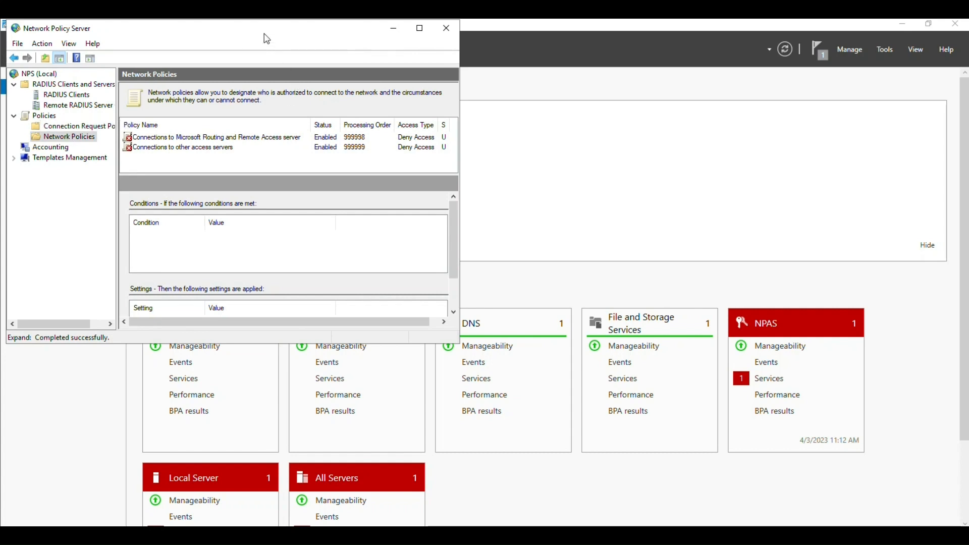
left_click(98, 127)
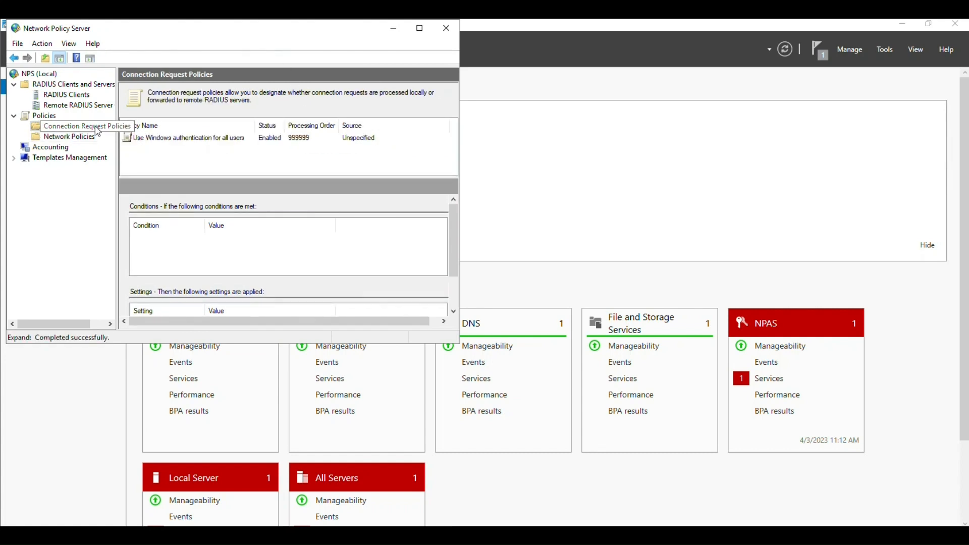
left_click(80, 137)
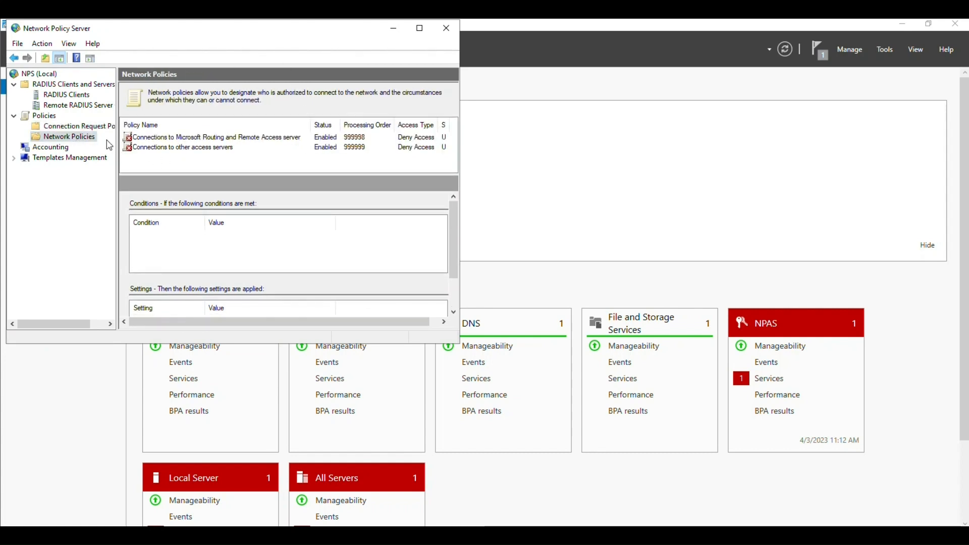
right_click(90, 138)
left_click(112, 143)
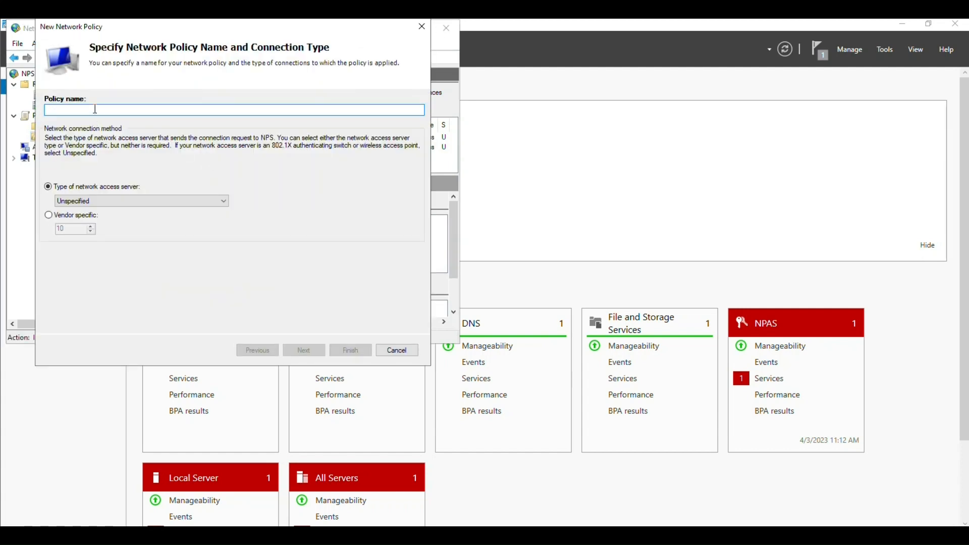
- Name the policy Wireless_AP, keep server type Unspecified, and reach its Add Conditions choices
type("Wireless_AP")
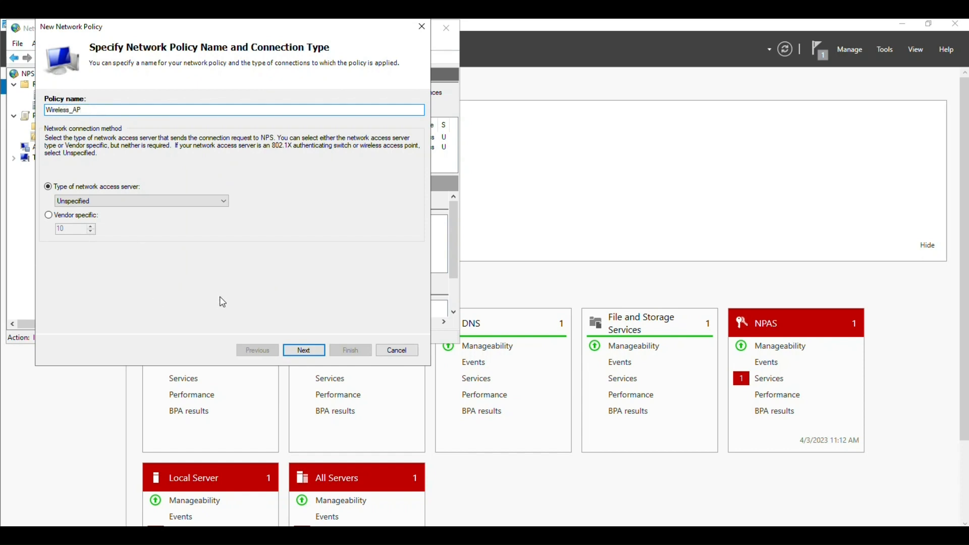
left_click(186, 202)
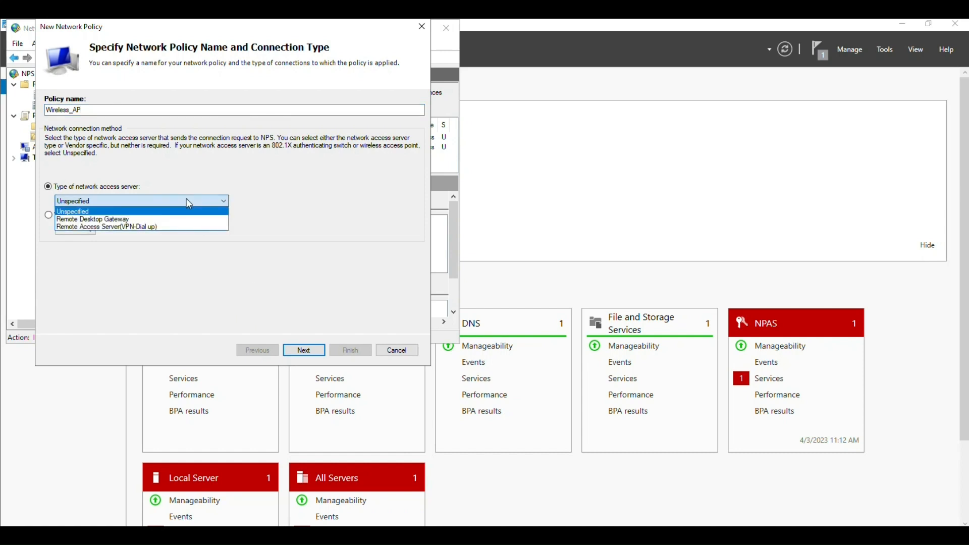
left_click(189, 203)
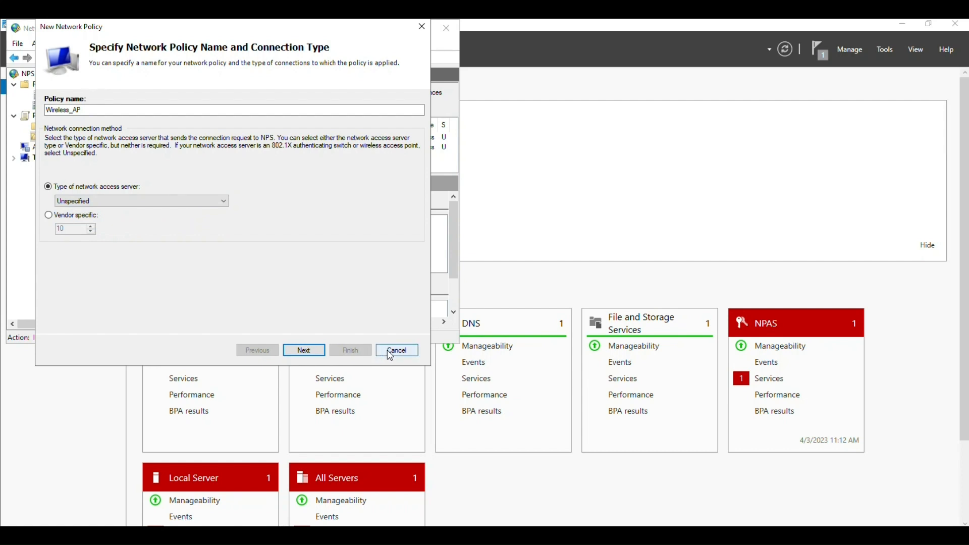
left_click(304, 350)
left_click(304, 302)
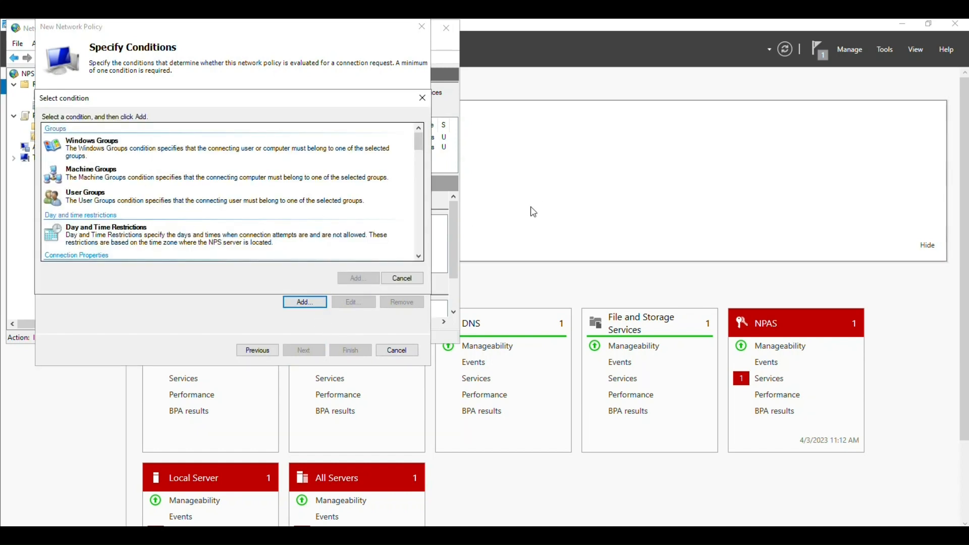
left_click(883, 52)
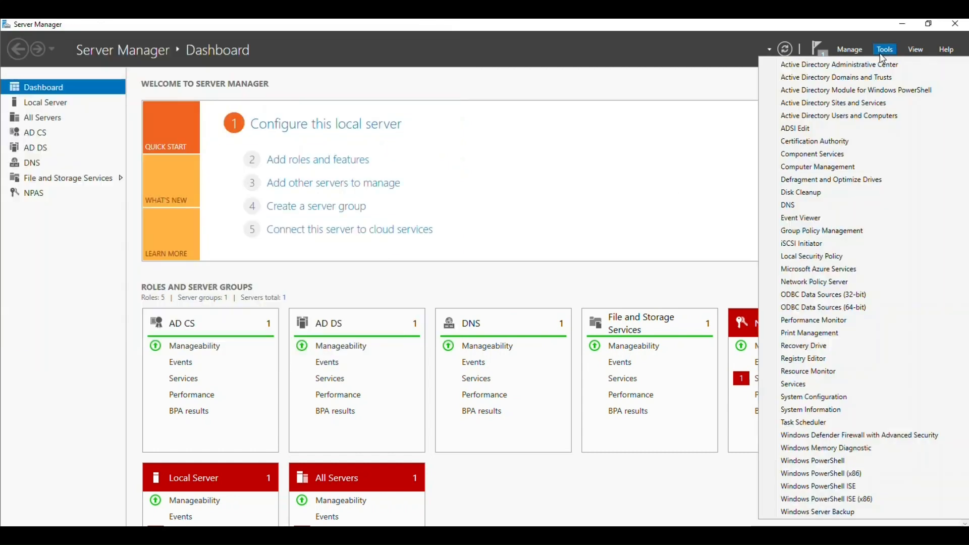
- In Active Directory Users and Computers, create a new security group named Radius_Grp
left_click(852, 116)
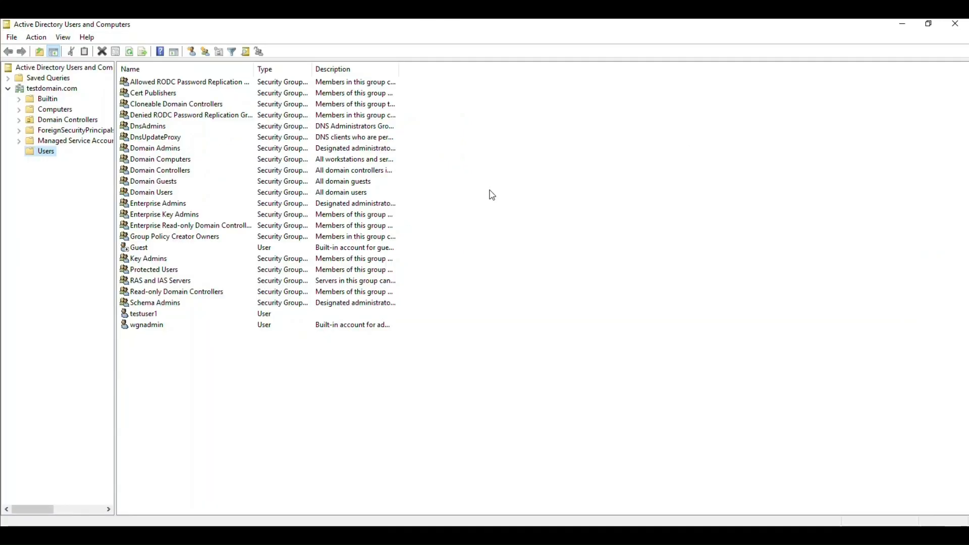
left_click(183, 404)
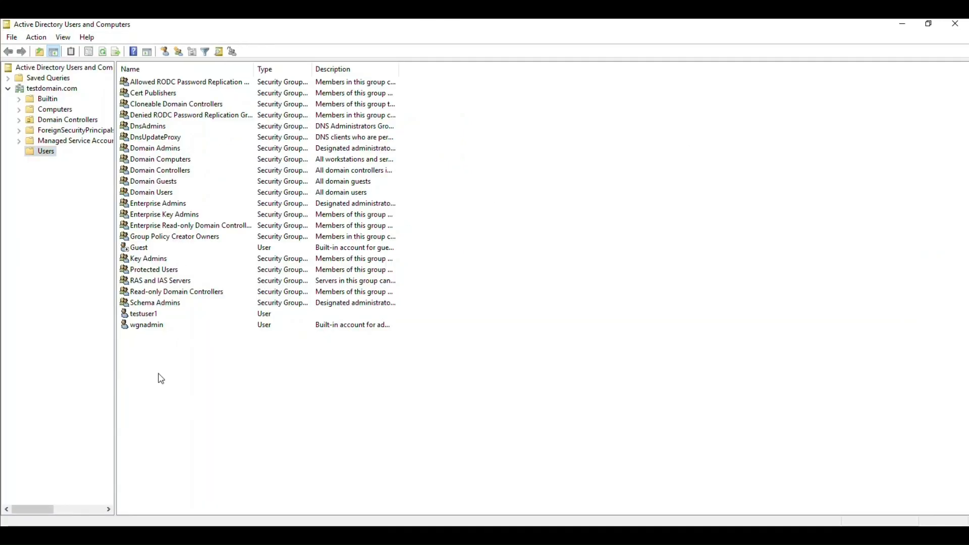
right_click(161, 378)
mouse_move(231, 246)
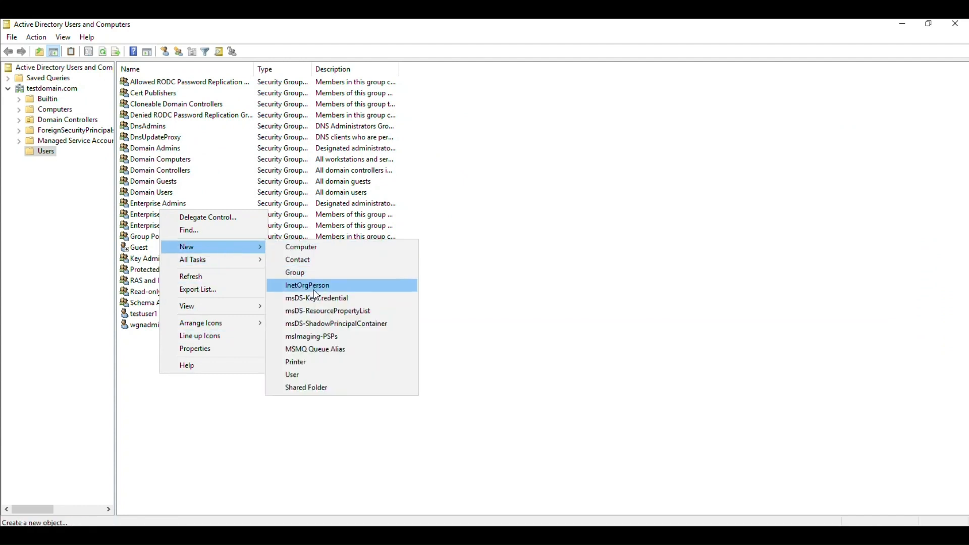
left_click(298, 273)
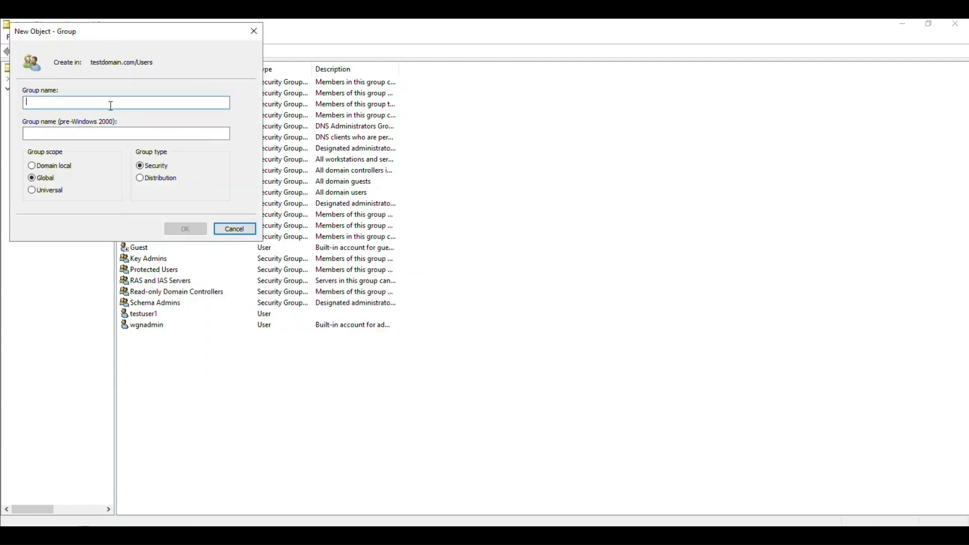
type("Ra")
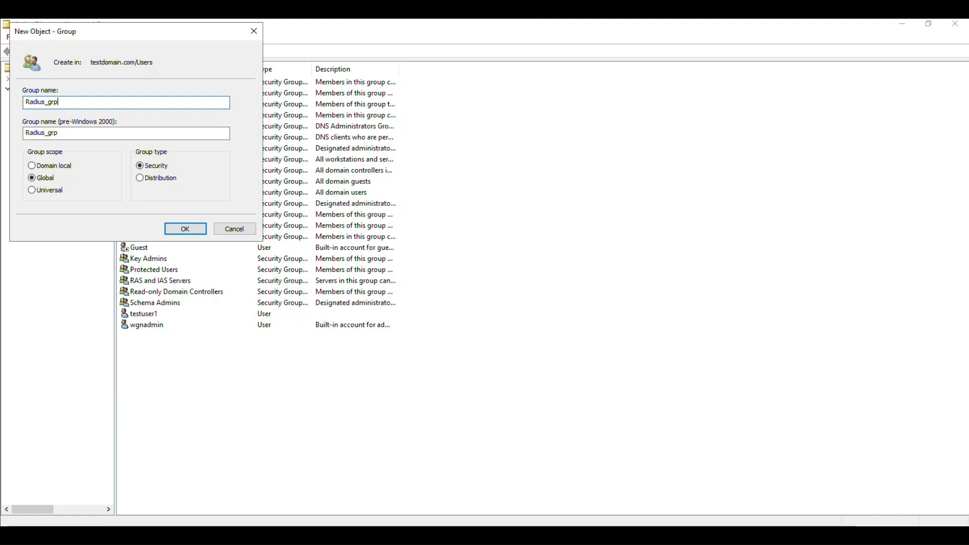
key("BackSpace")
key("BackSpace")
left_click(197, 233)
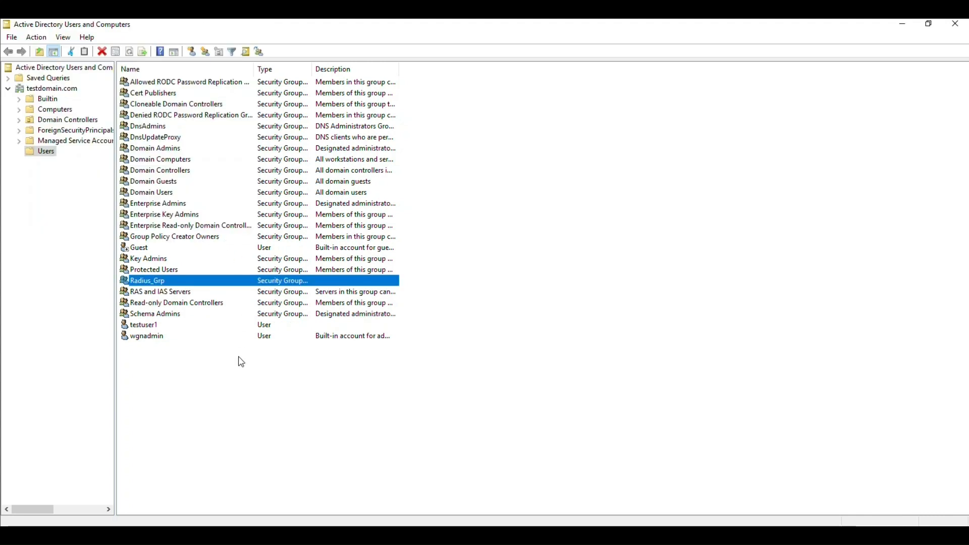
- Add the testuser1 account to the Radius_Grp group
left_click(244, 388)
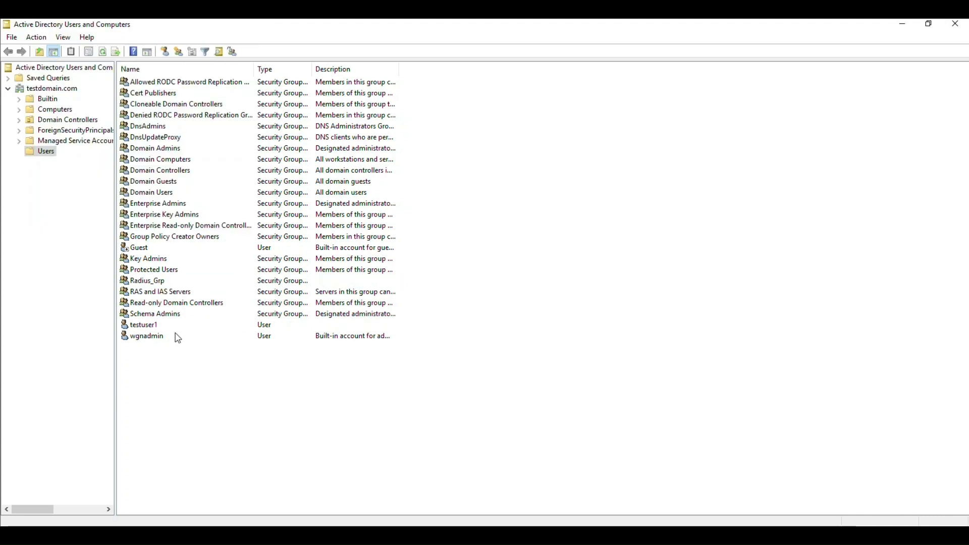
right_click(150, 325)
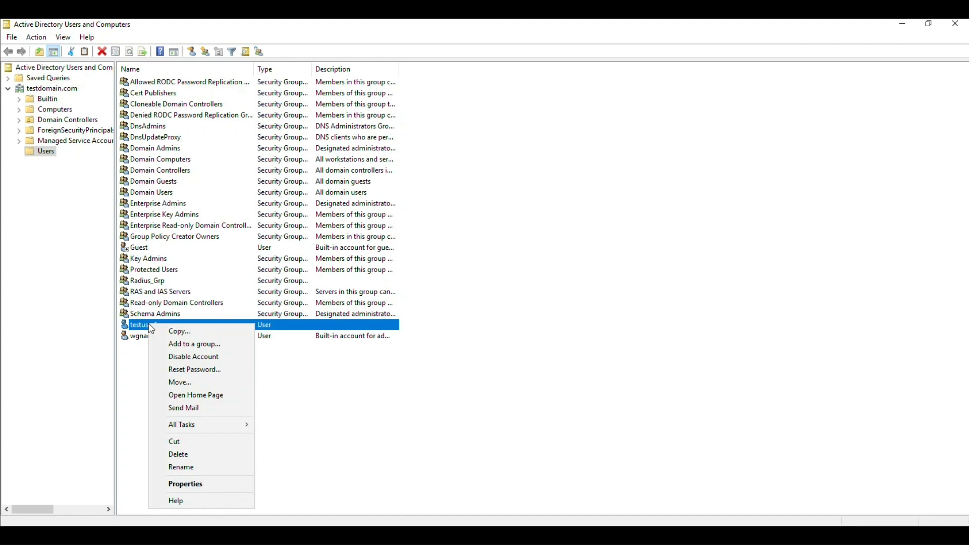
left_click(187, 345)
type("ra")
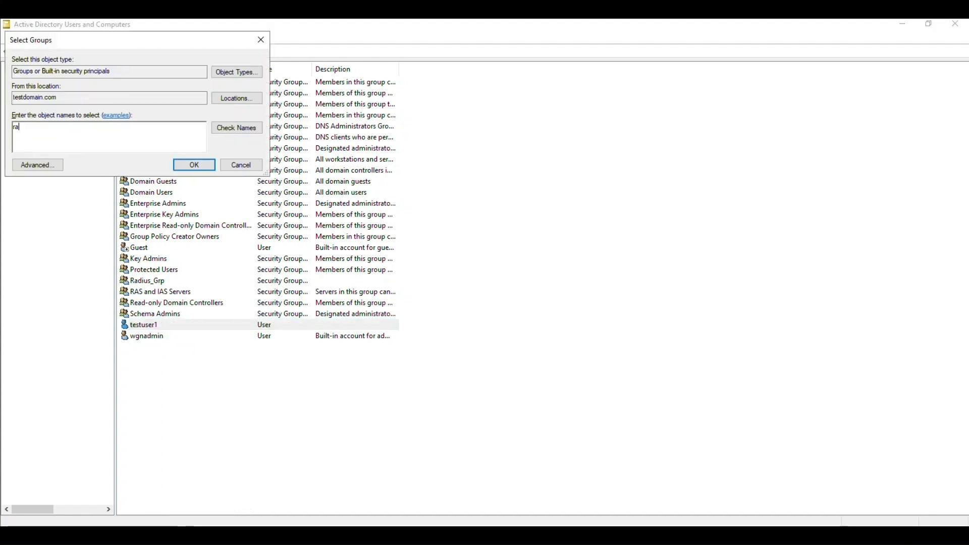
type("dius")
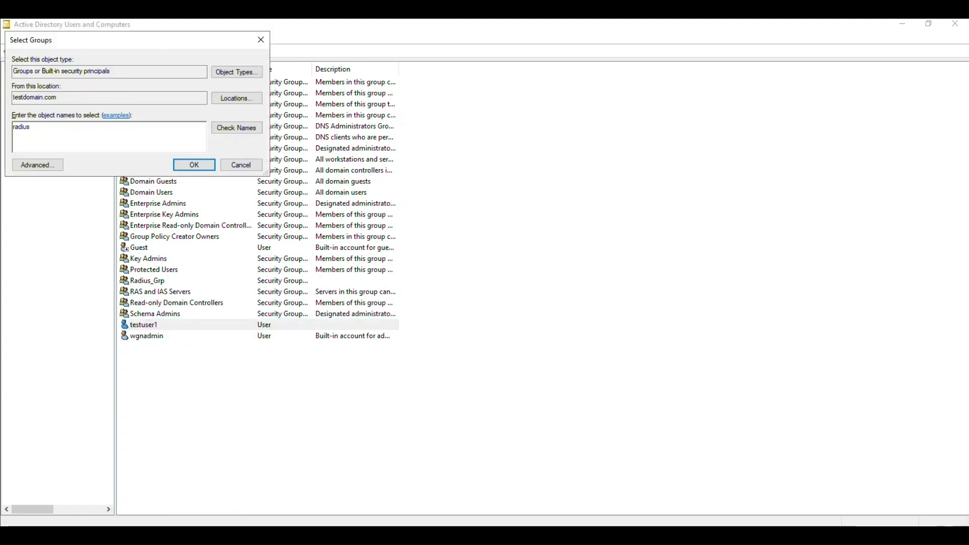
left_click(239, 132)
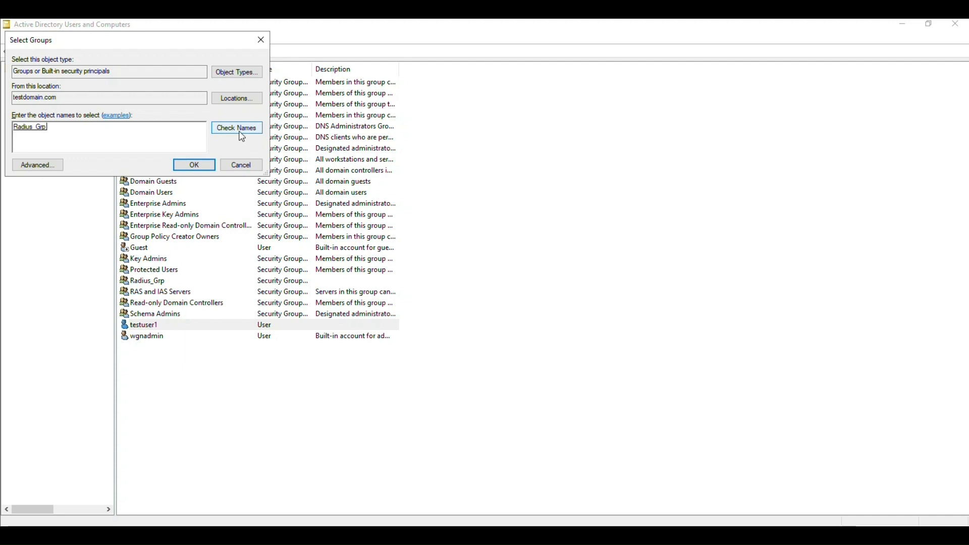
left_click(199, 171)
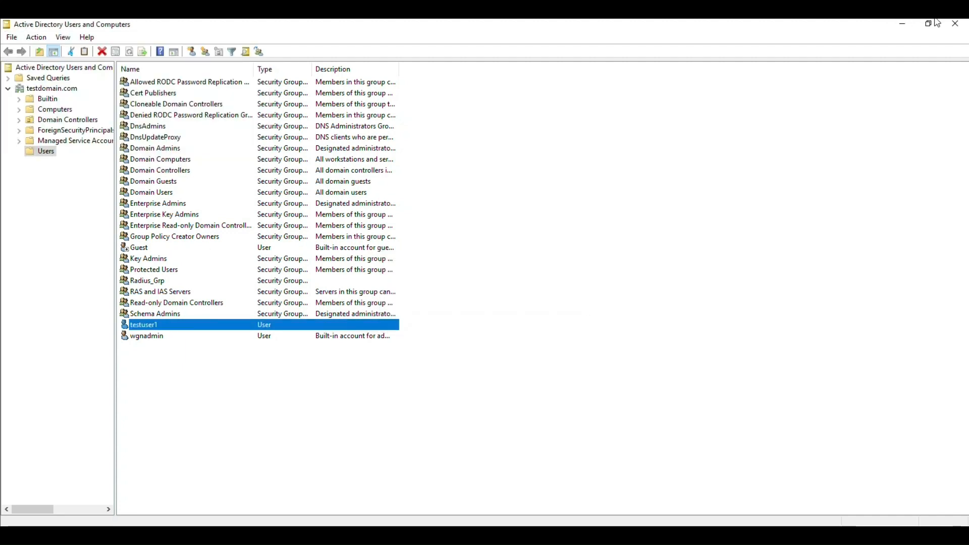
- Add a User Groups condition requiring TESTDOMAIN\Radius_Grp and continue to access permission
left_click(955, 23)
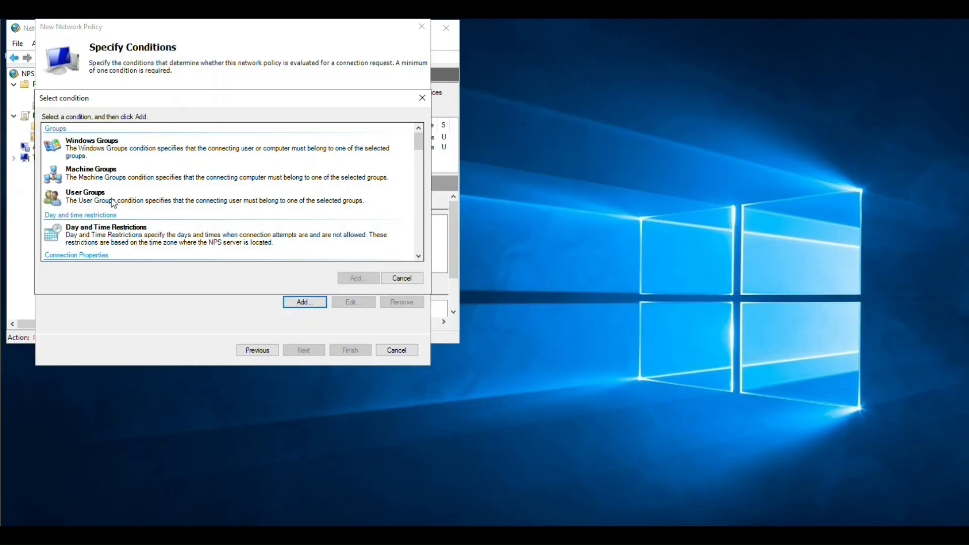
left_click(112, 201)
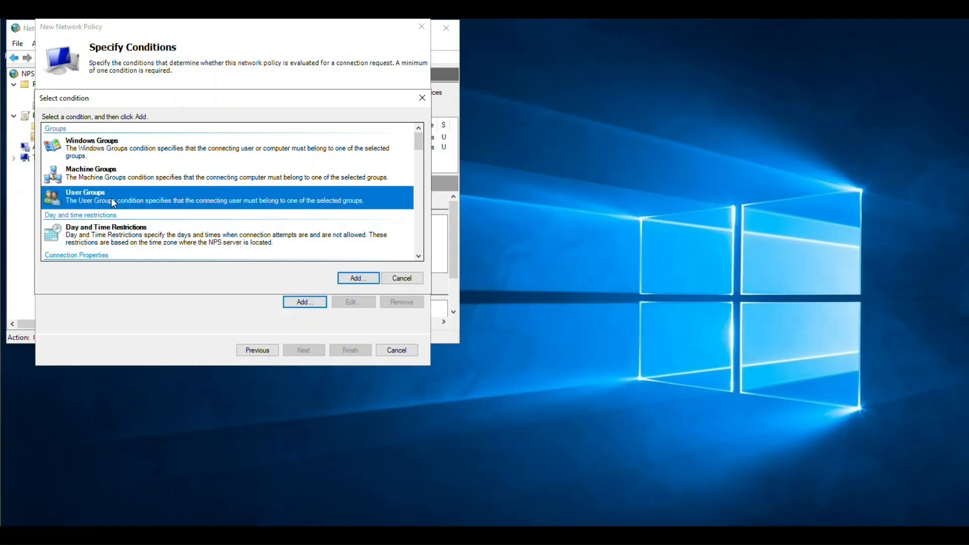
left_click(367, 280)
left_click(208, 246)
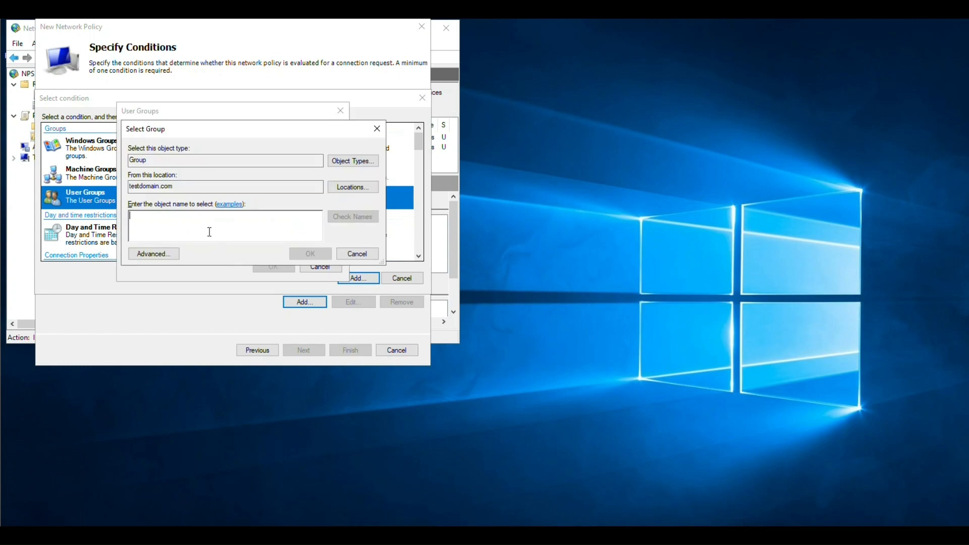
type("rad")
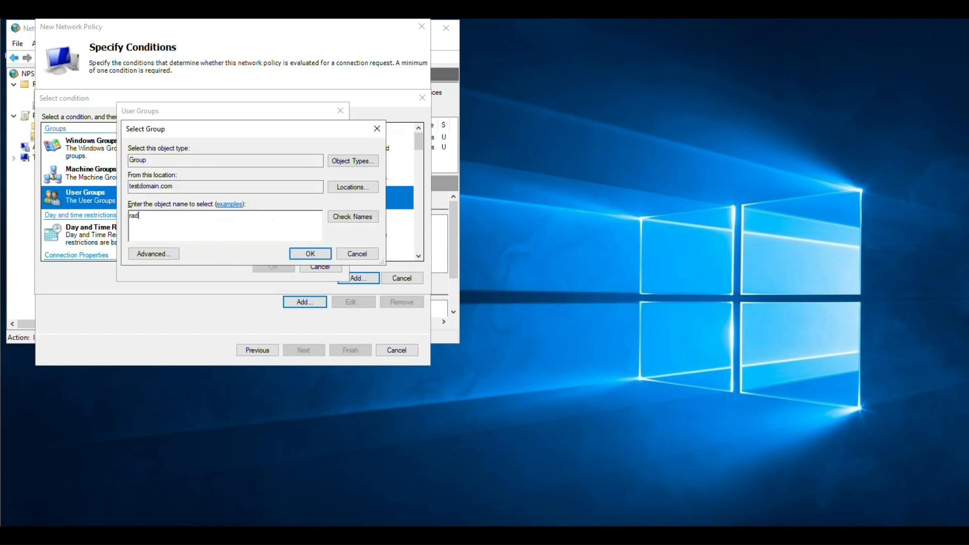
left_click(348, 222)
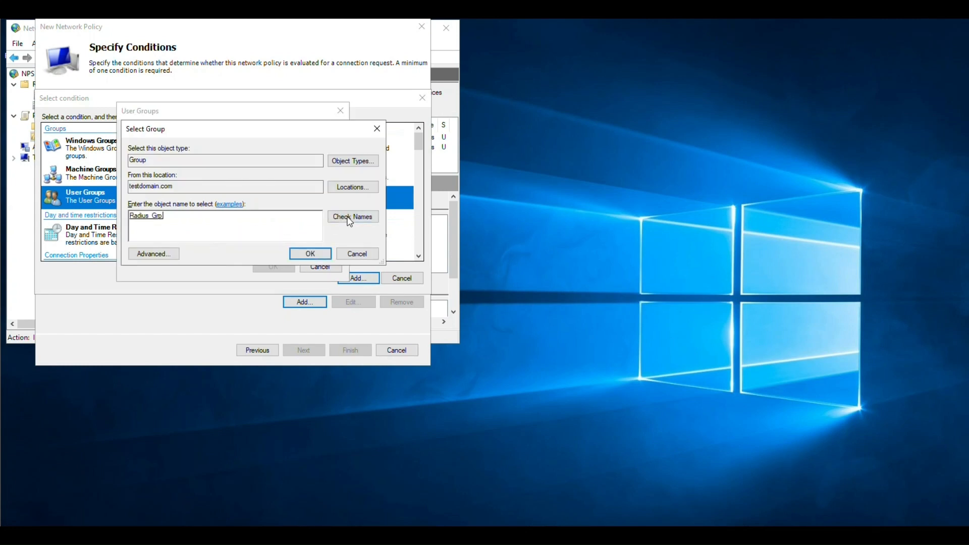
left_click(310, 253)
left_click(271, 266)
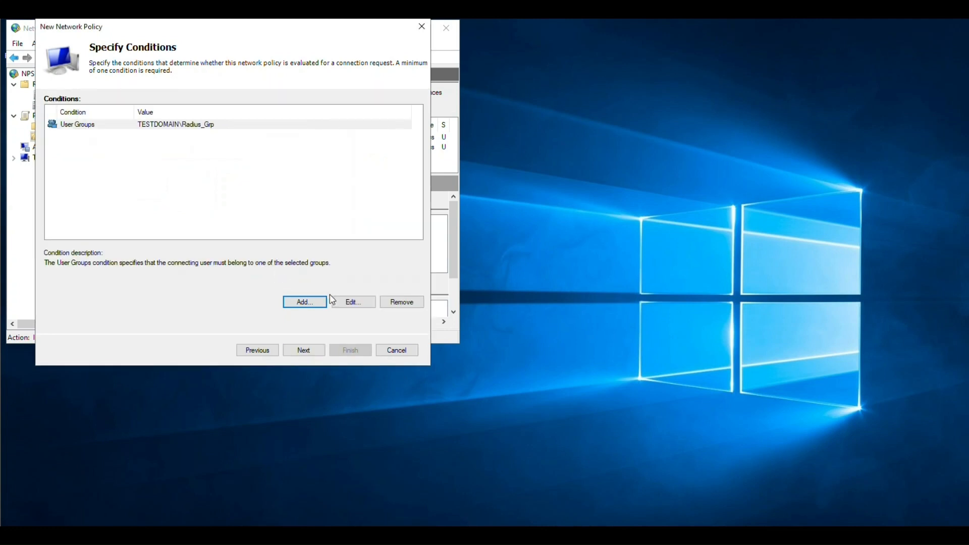
left_click(305, 350)
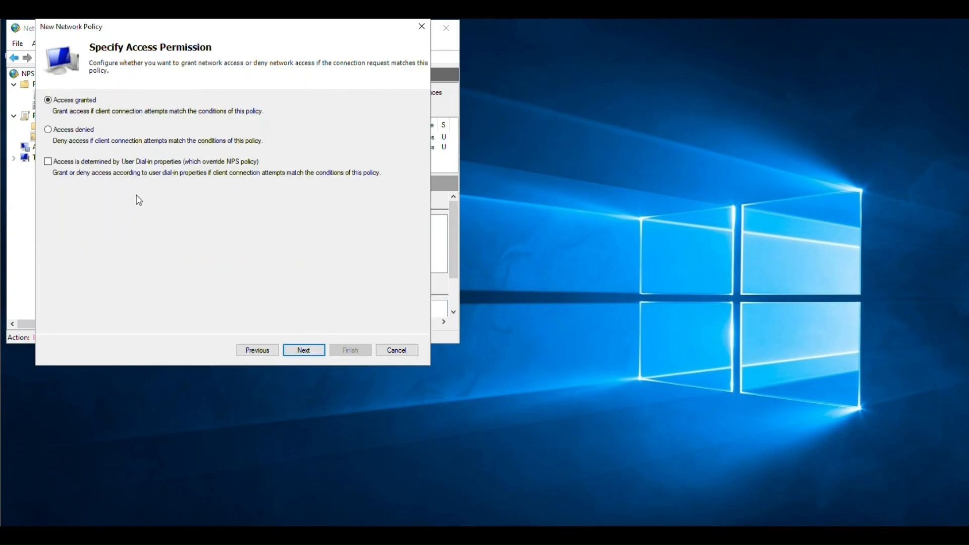
- Keep Access granted, add Protected EAP (PEAP) and Secured password (EAP-MSCHAP v2), then edit PEAP
left_click(302, 349)
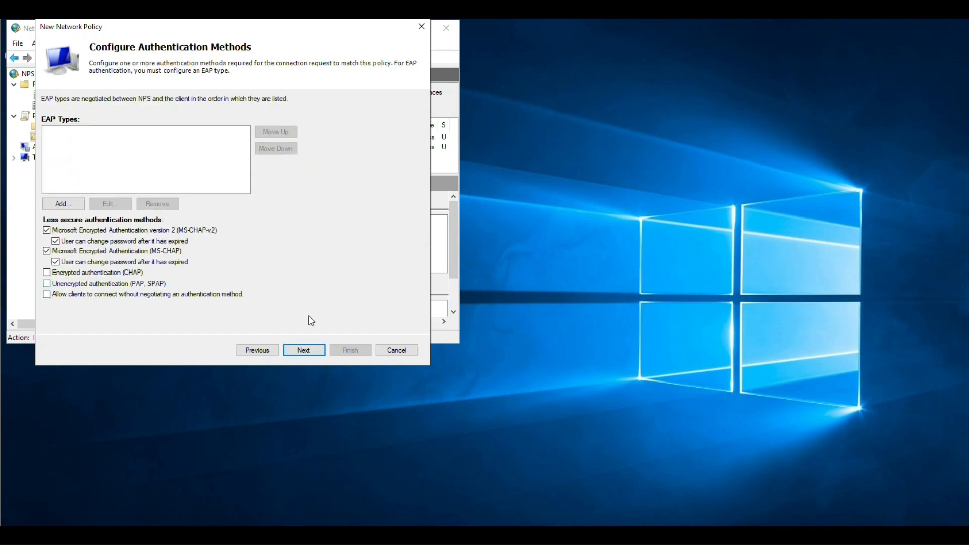
left_click(76, 205)
left_click(207, 174)
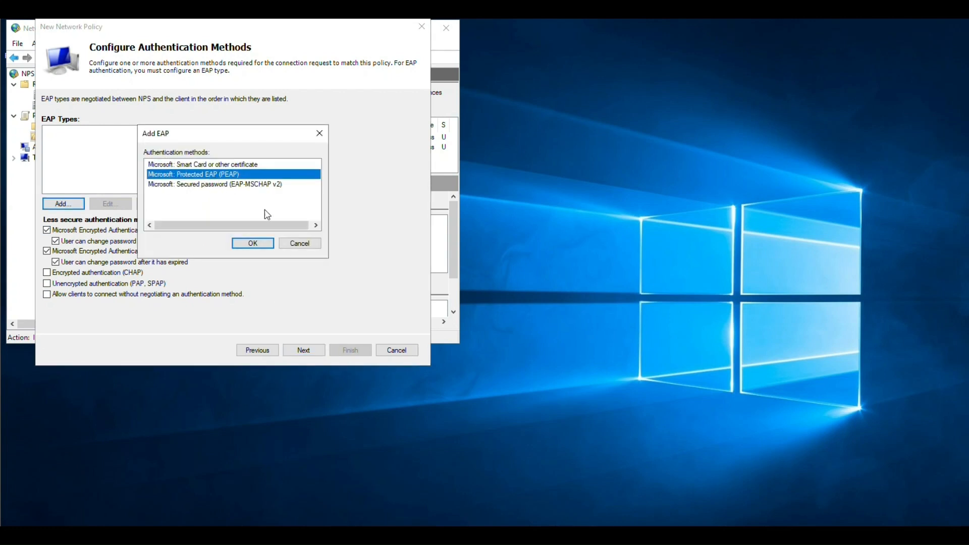
left_click(253, 243)
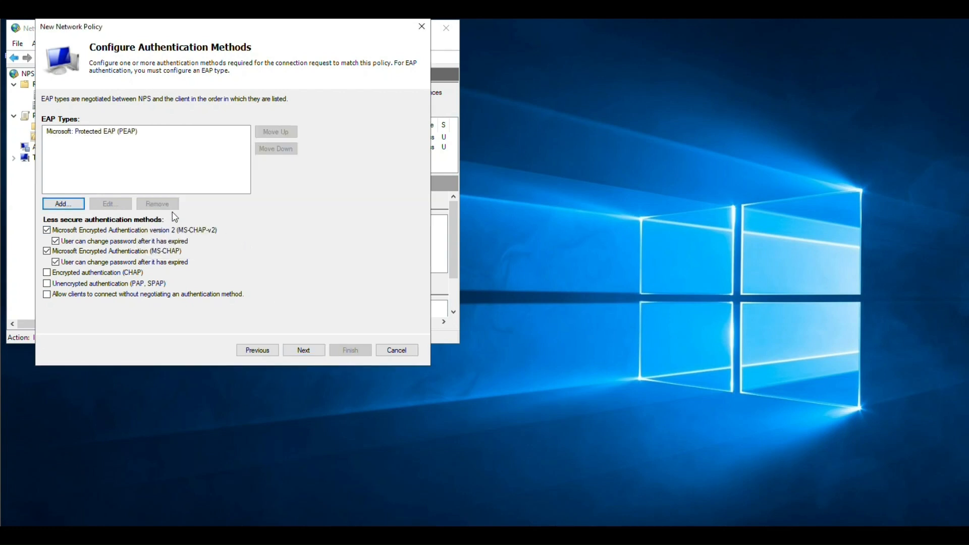
left_click(71, 204)
left_click(222, 175)
left_click(252, 244)
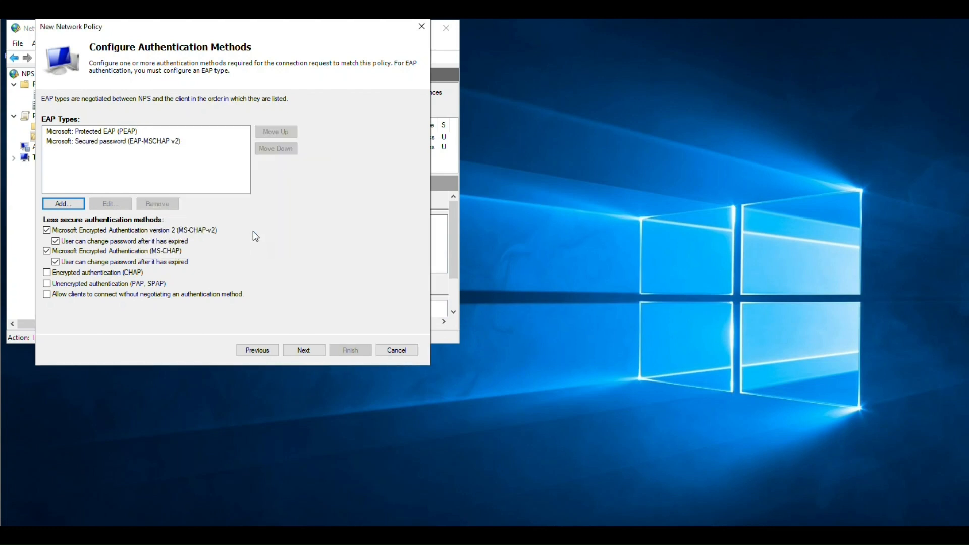
left_click(123, 132)
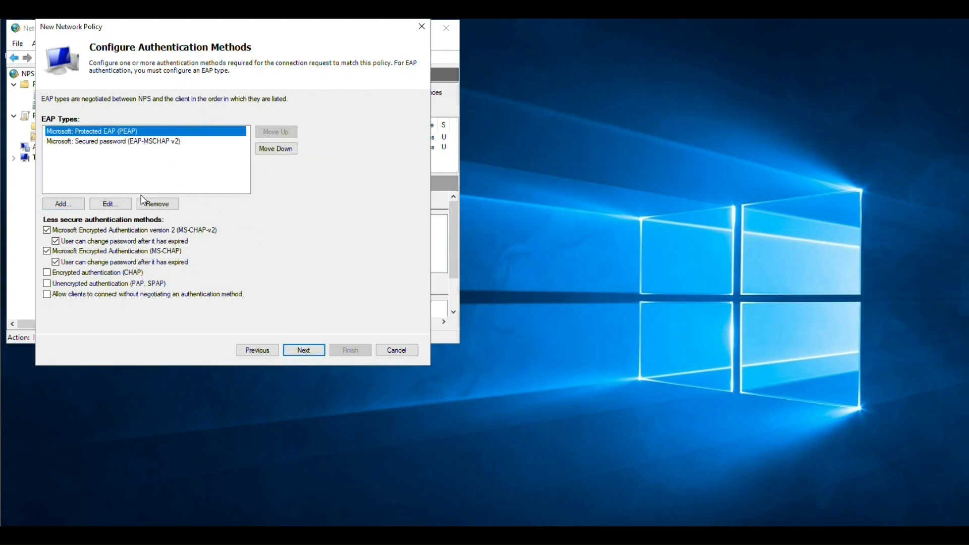
left_click(124, 205)
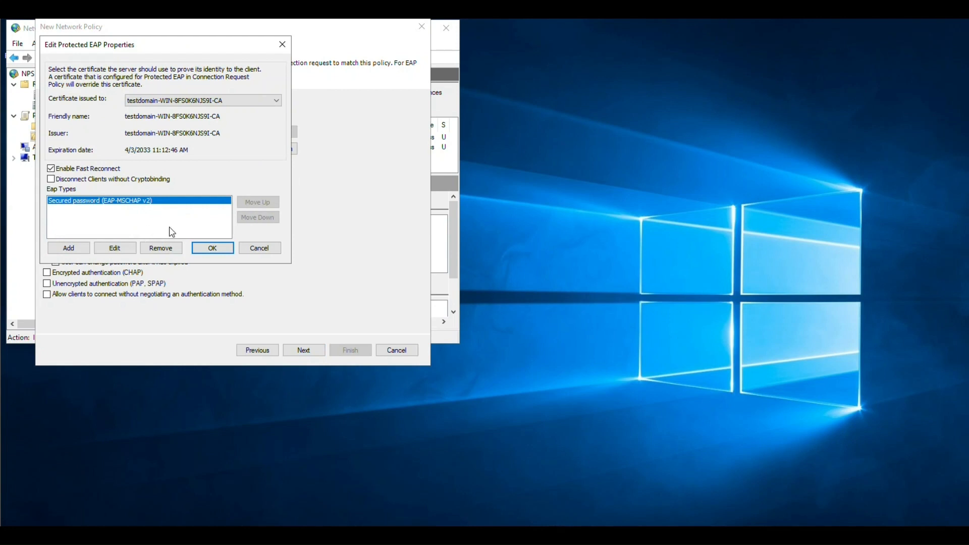
- Set EAP-MSCHAP v2 to allow 5 authentication retries
left_click(246, 247)
left_click(117, 144)
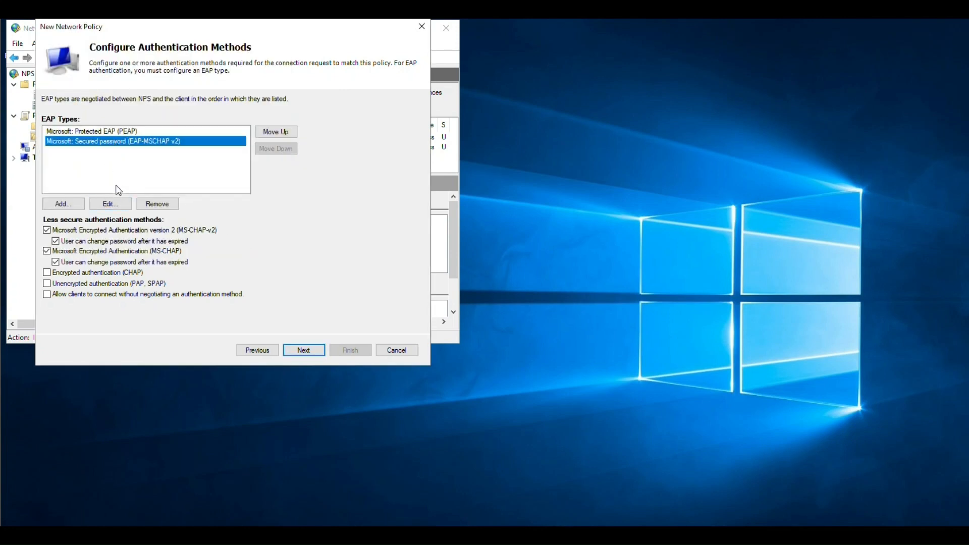
left_click(121, 206)
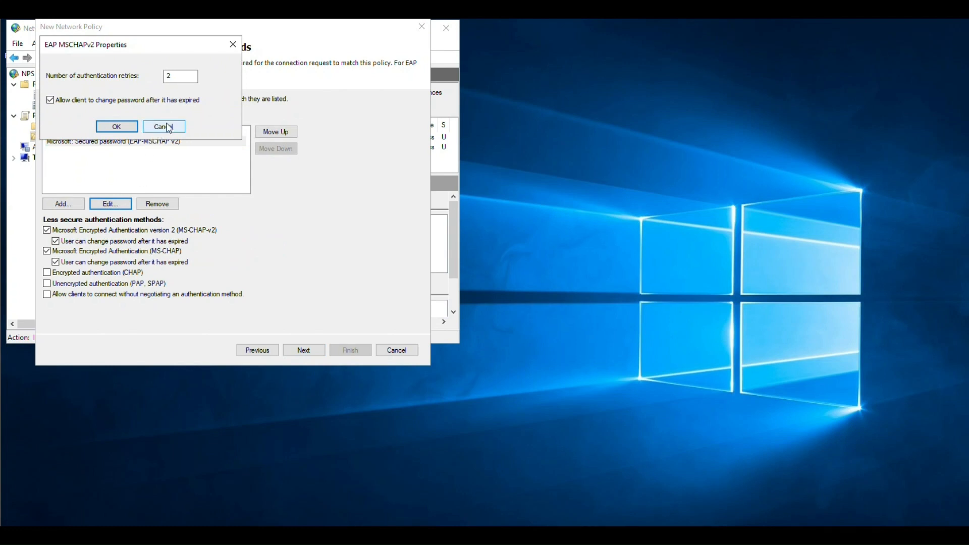
key("Tab")
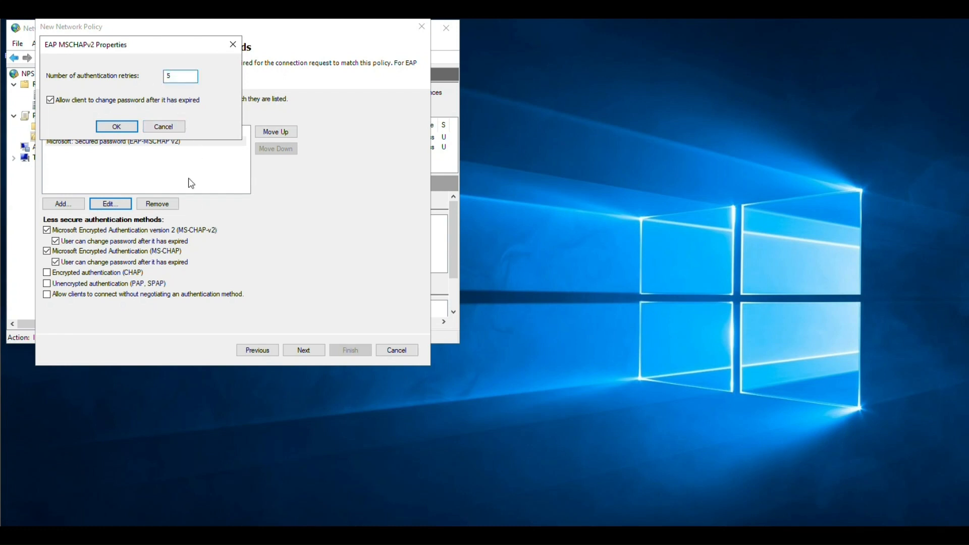
left_click(129, 128)
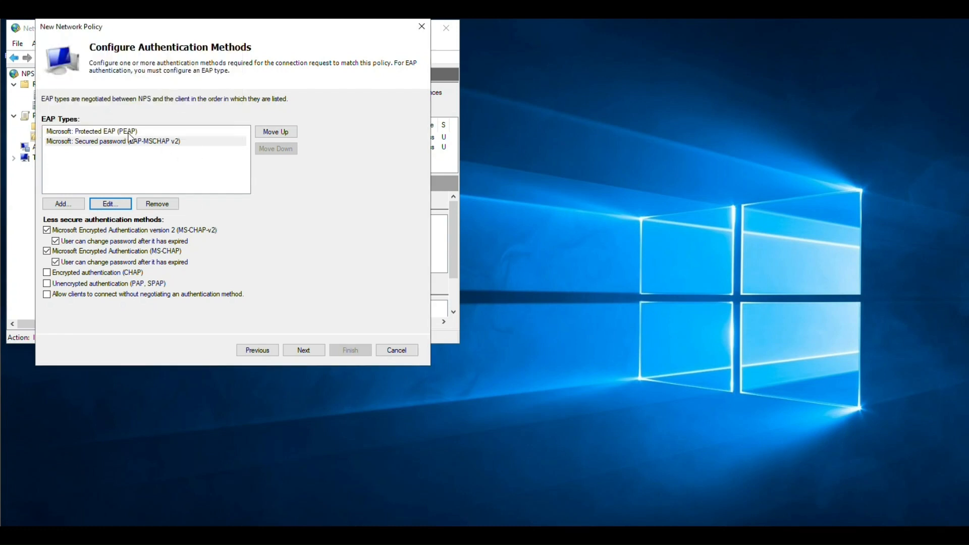
- Confirm PEAP's properties with its inner EAP-MSCHAP v2 settings
left_click(122, 132)
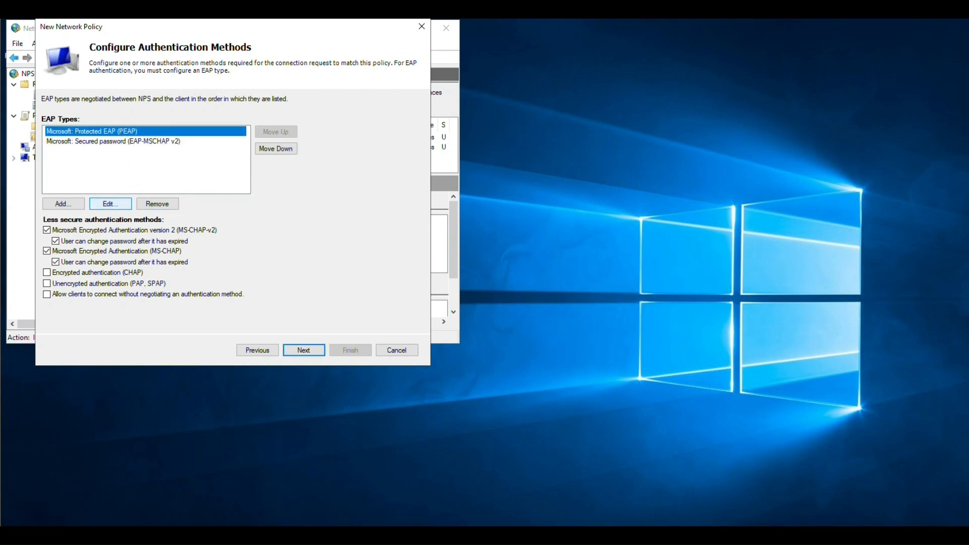
left_click(110, 204)
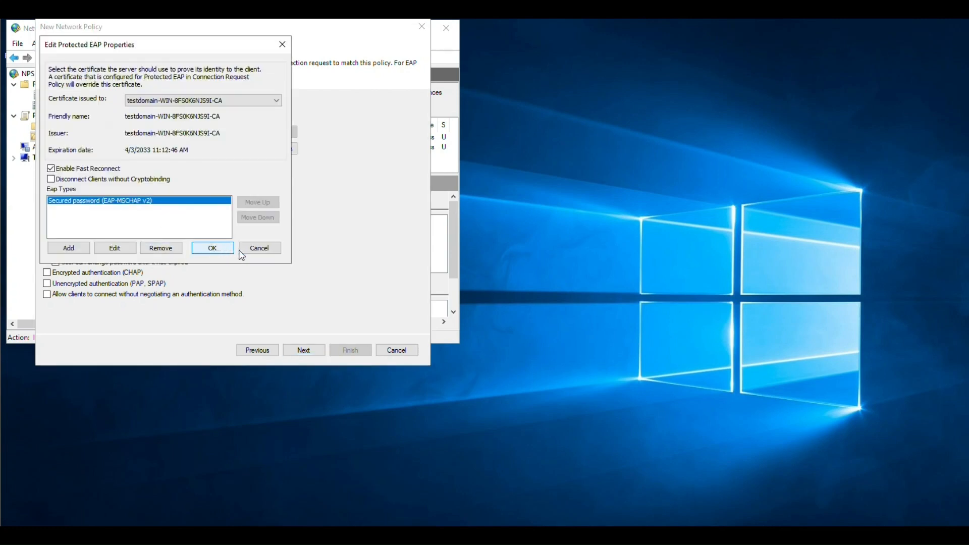
left_click(128, 250)
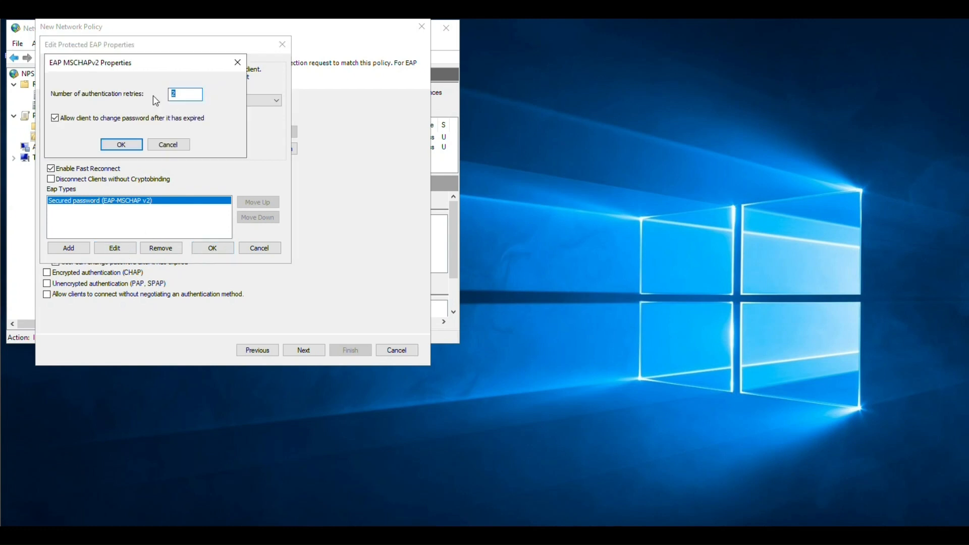
left_click(126, 146)
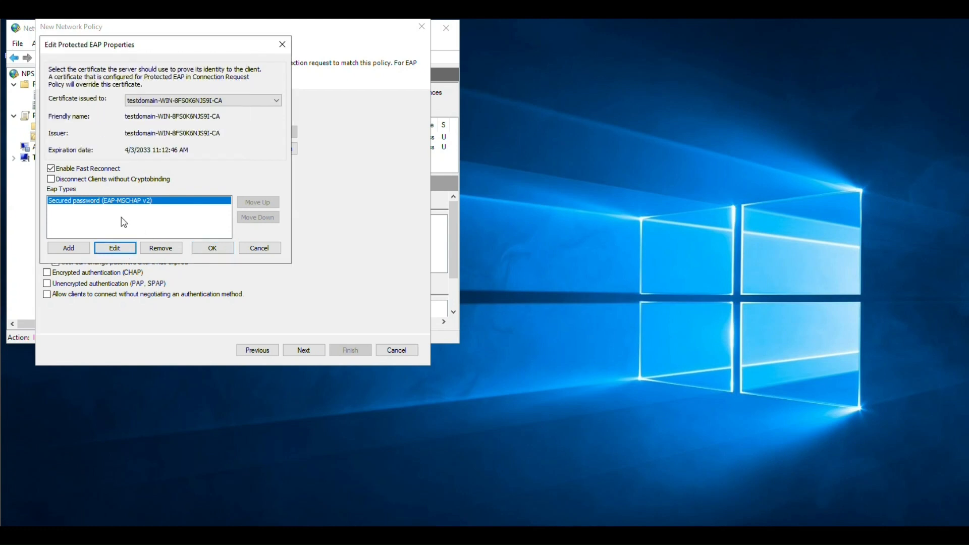
left_click(208, 249)
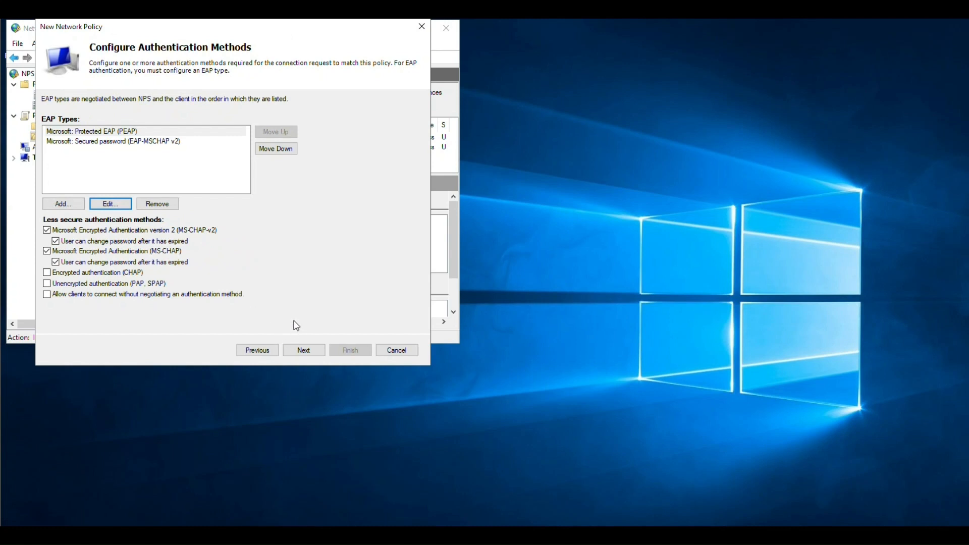
- Restrict the NAS Port Type constraint to Wireless - IEEE 802.11 and Wireless - Other
left_click(313, 357)
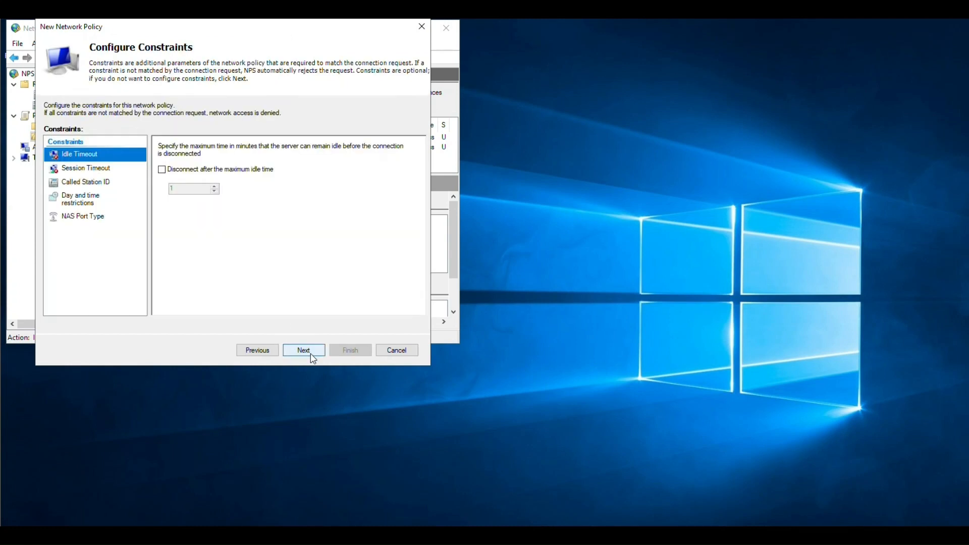
left_click(96, 170)
left_click(96, 182)
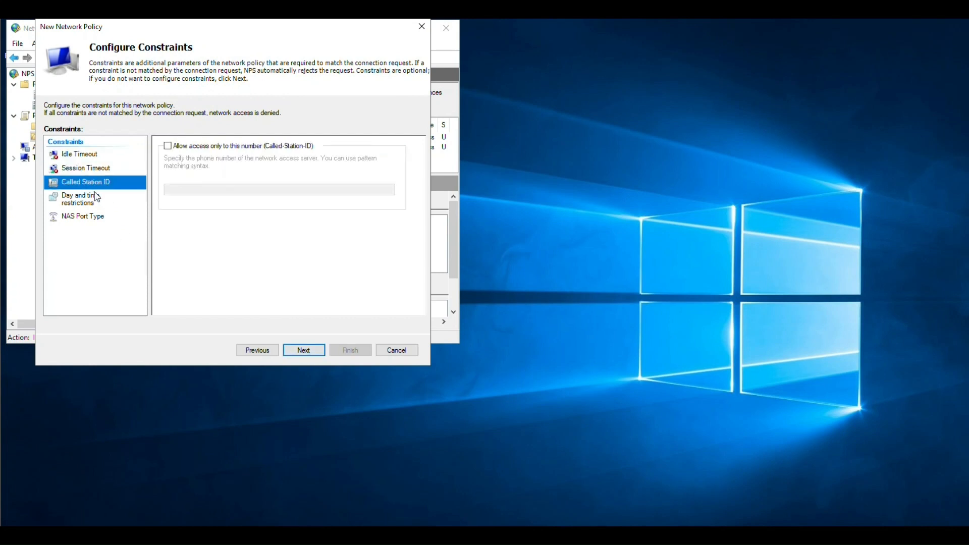
left_click(93, 202)
left_click(93, 217)
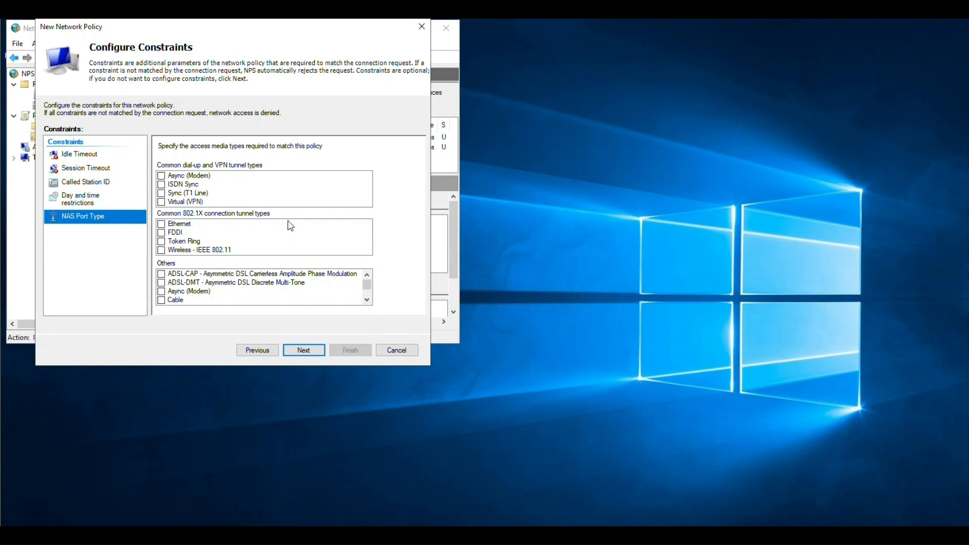
left_click(161, 251)
scroll(233, 287, "down", 6)
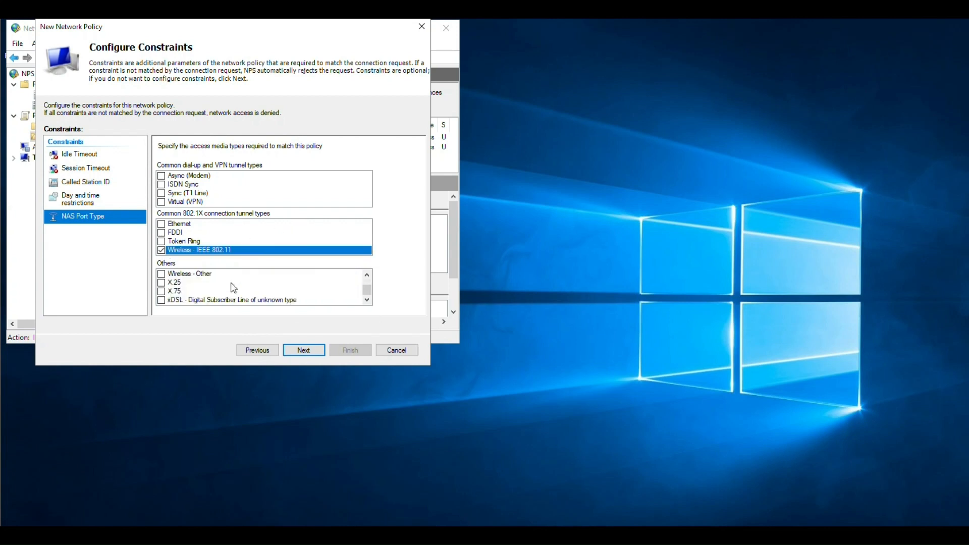
left_click(161, 274)
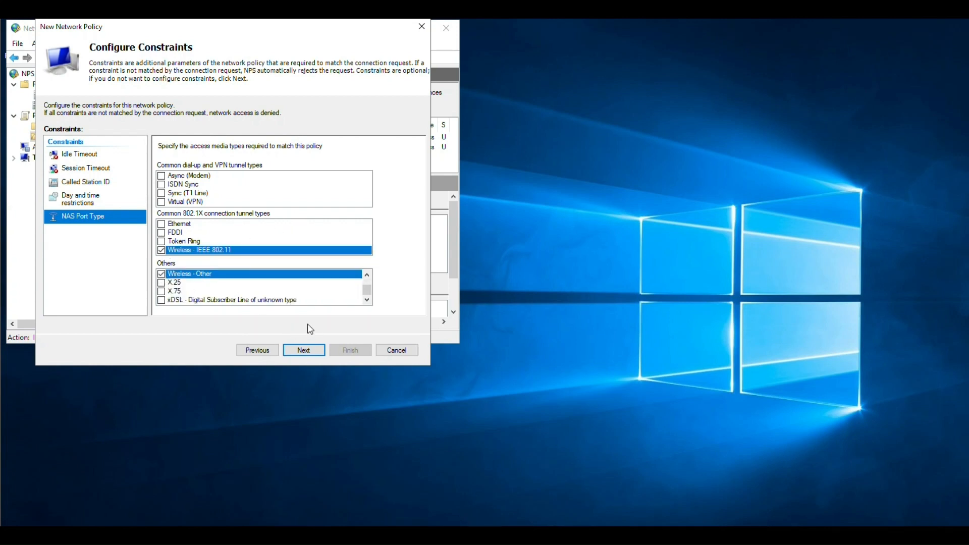
left_click(304, 351)
- Review the RADIUS, encryption and IP settings, then finish the Wireless_AP policy
left_click(83, 163)
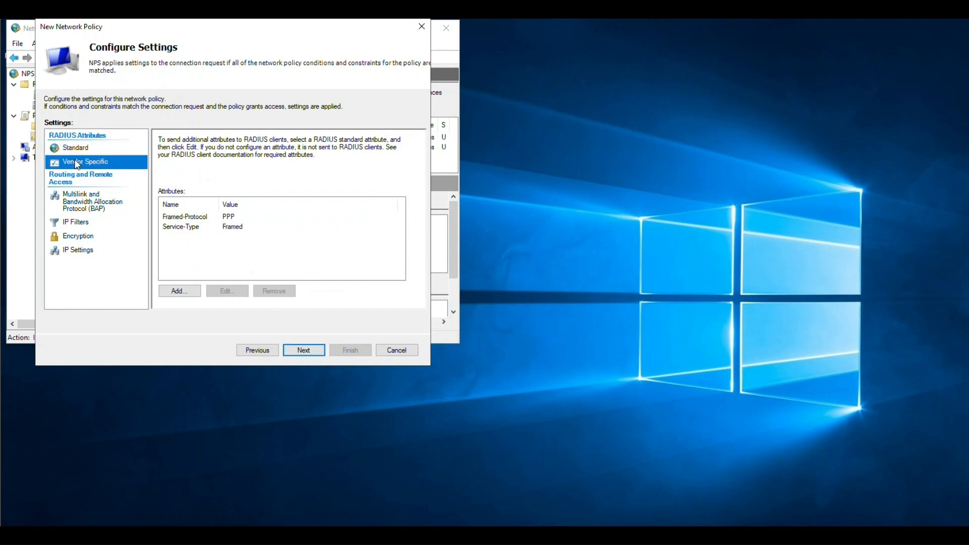
left_click(91, 202)
left_click(82, 225)
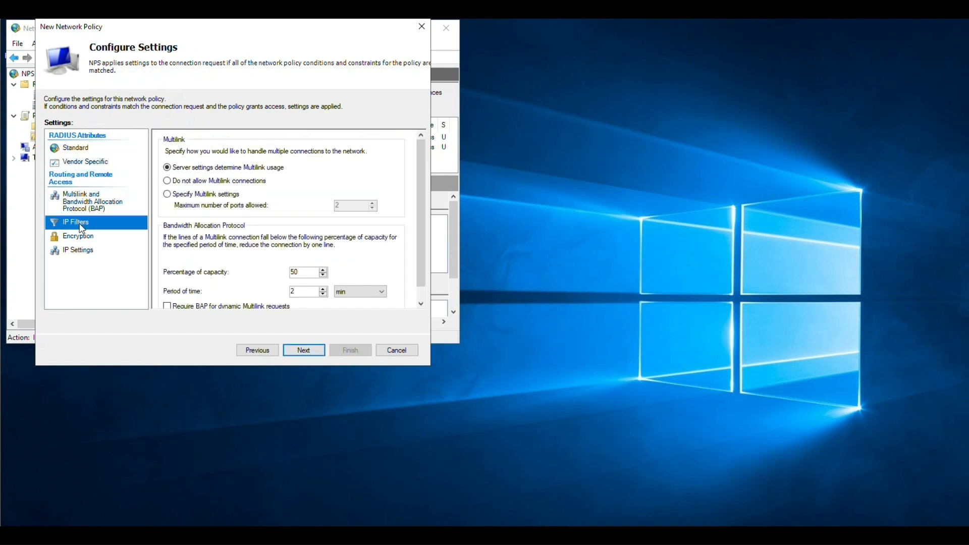
left_click(80, 237)
left_click(85, 252)
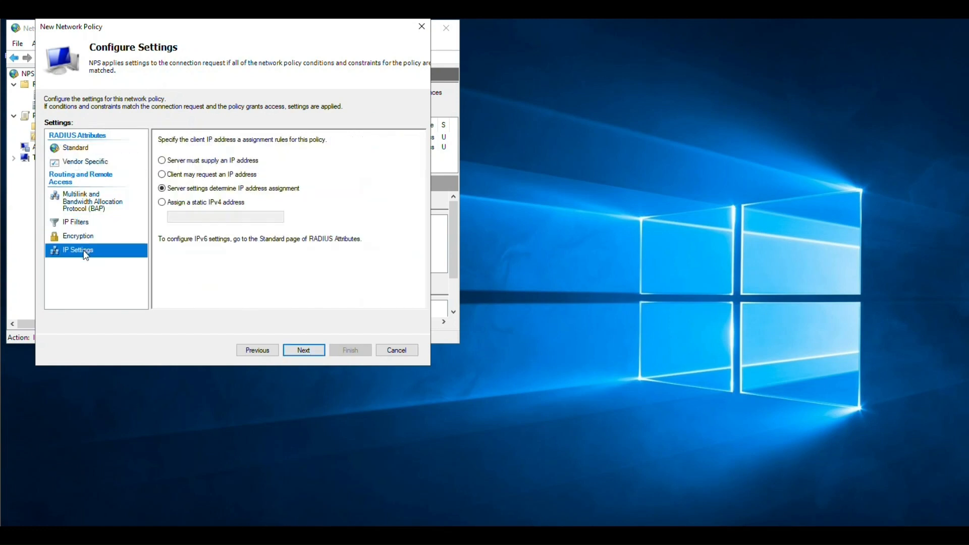
left_click(303, 353)
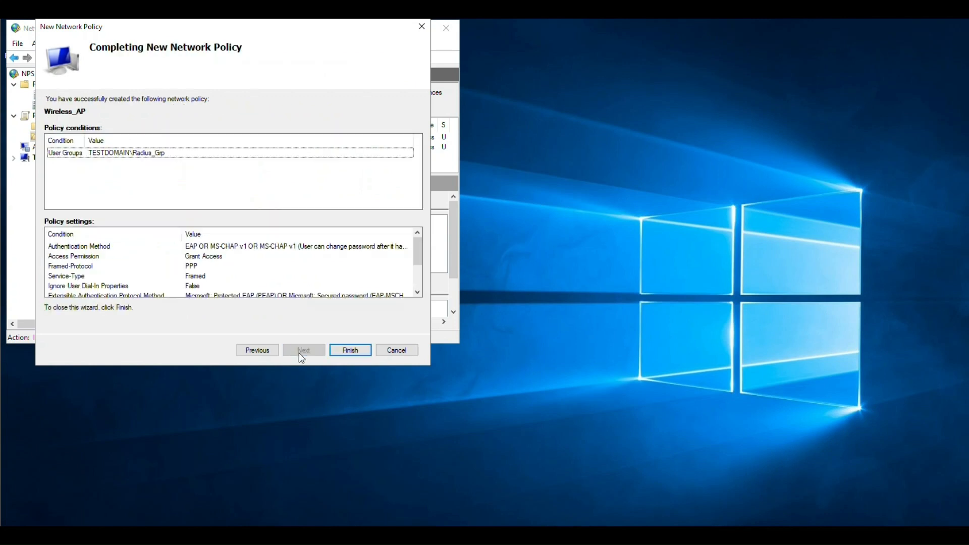
left_click(350, 350)
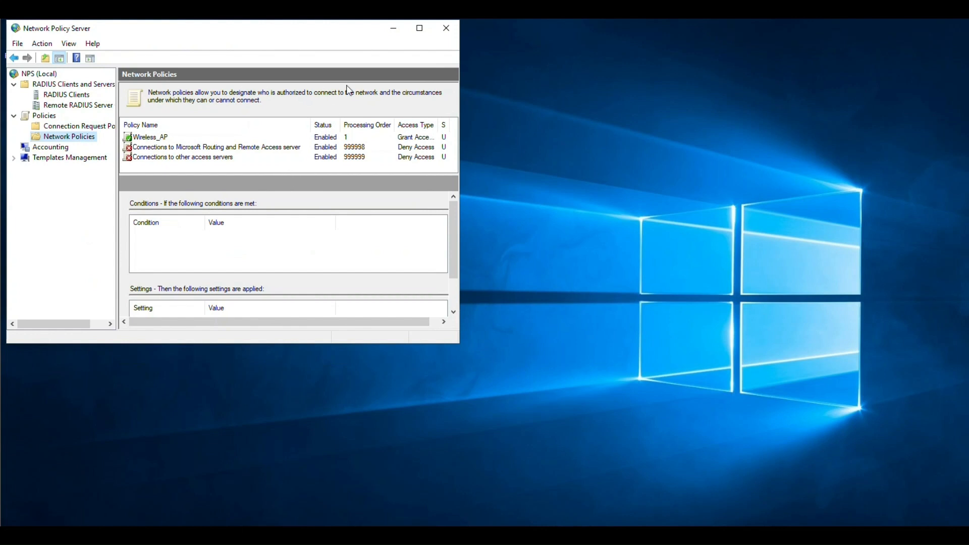
- Review the TP_LINK_AP RADIUS client's properties and close them without changes
left_click(441, 39)
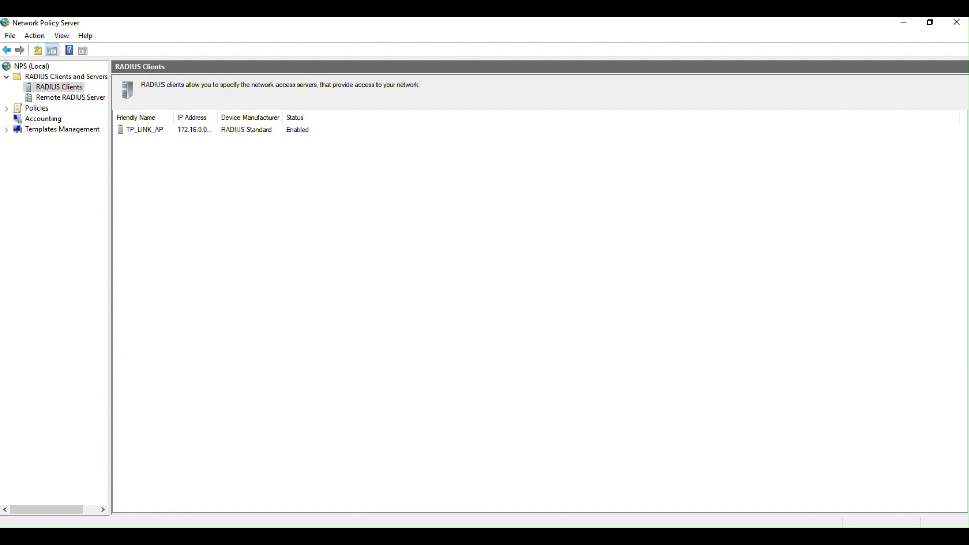
double_click(148, 132)
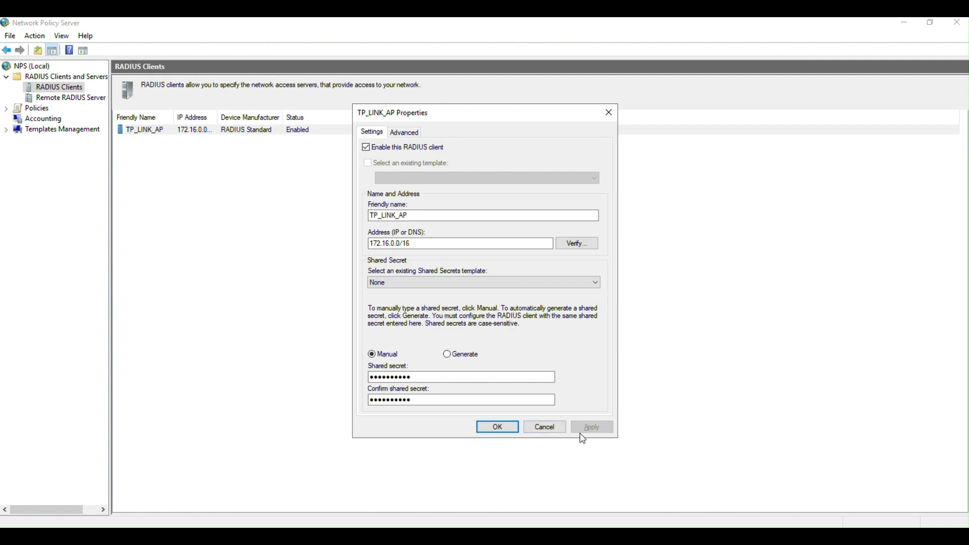
left_click(550, 429)
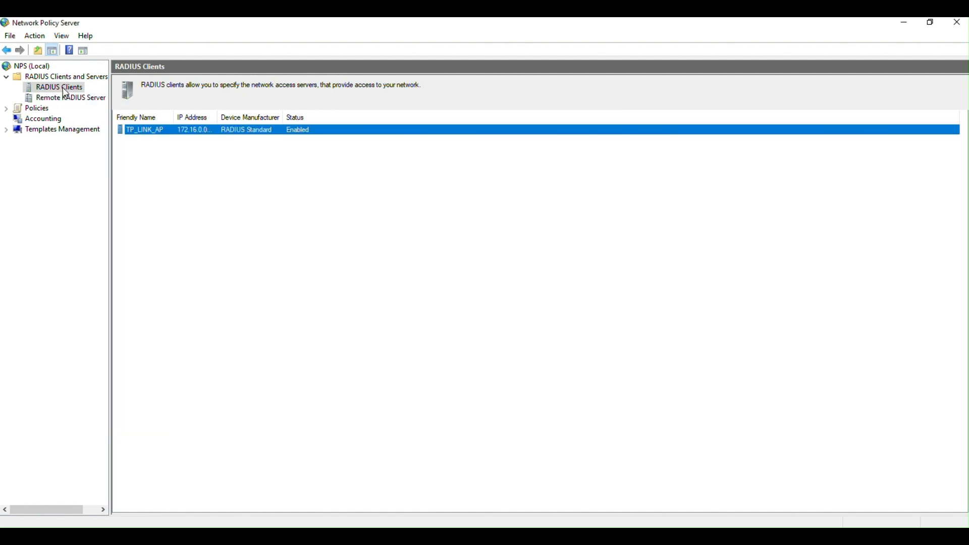
- Register the local NPS server in Active Directory so it can read users' dial-in properties
left_click(43, 68)
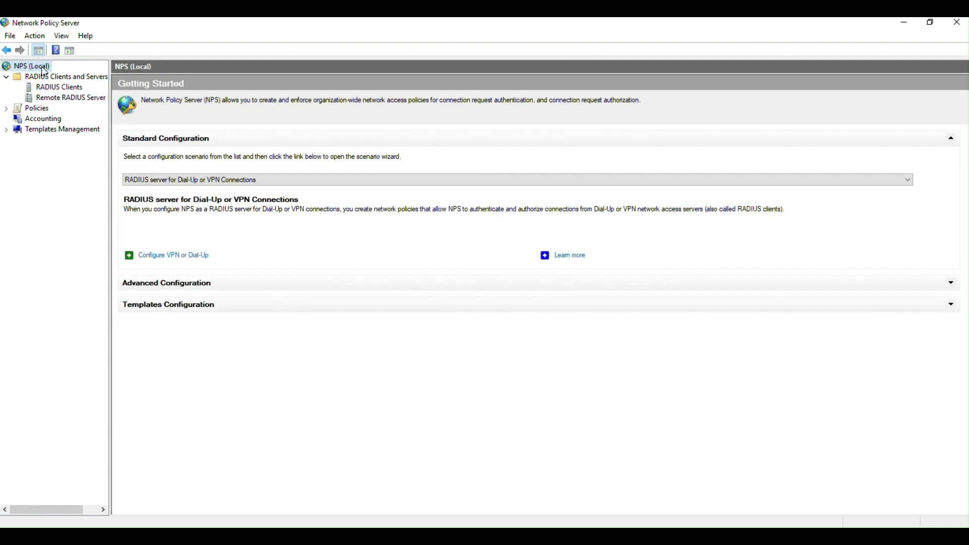
right_click(44, 69)
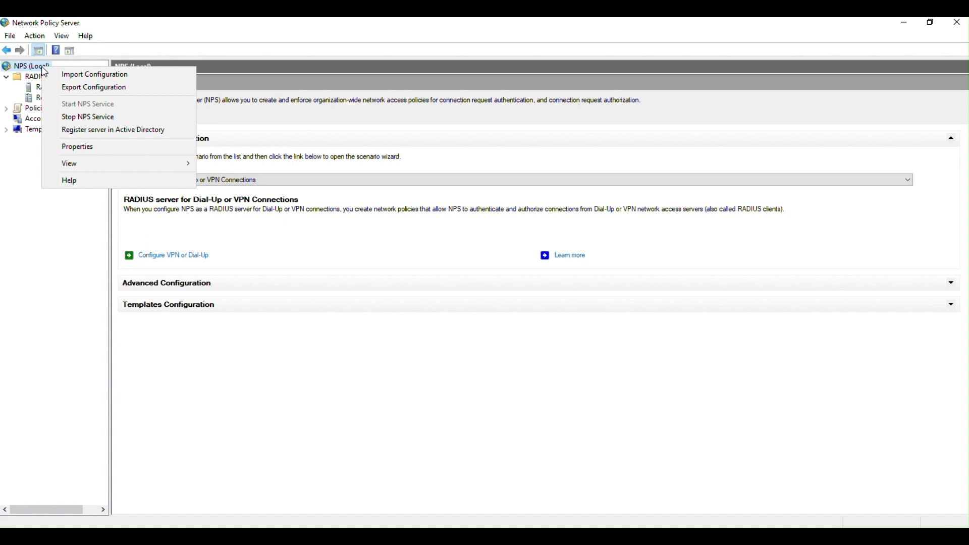
left_click(106, 133)
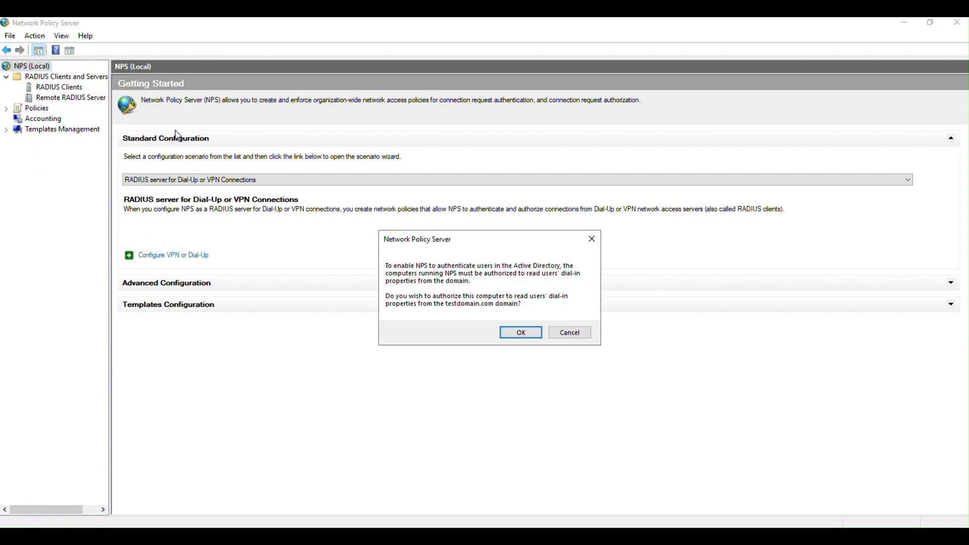
left_click(522, 334)
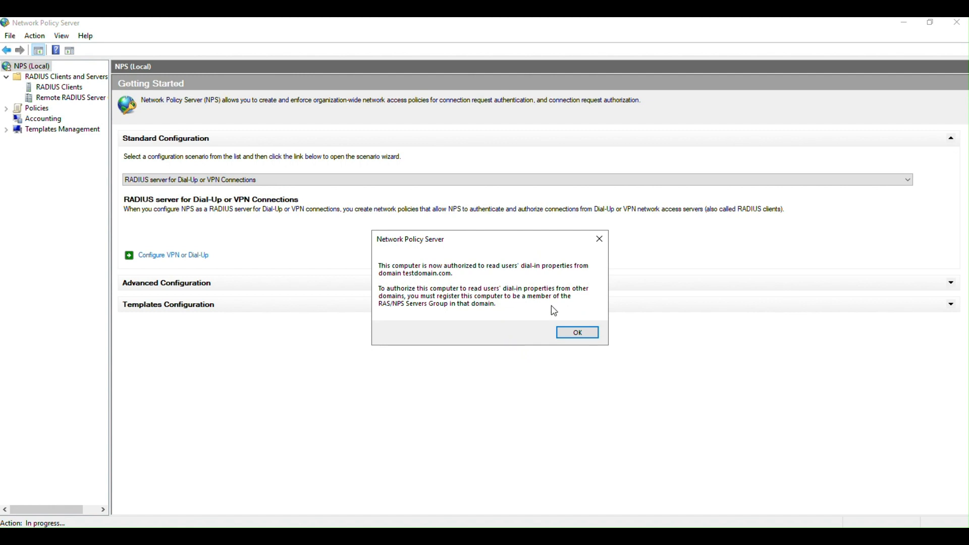
left_click(575, 333)
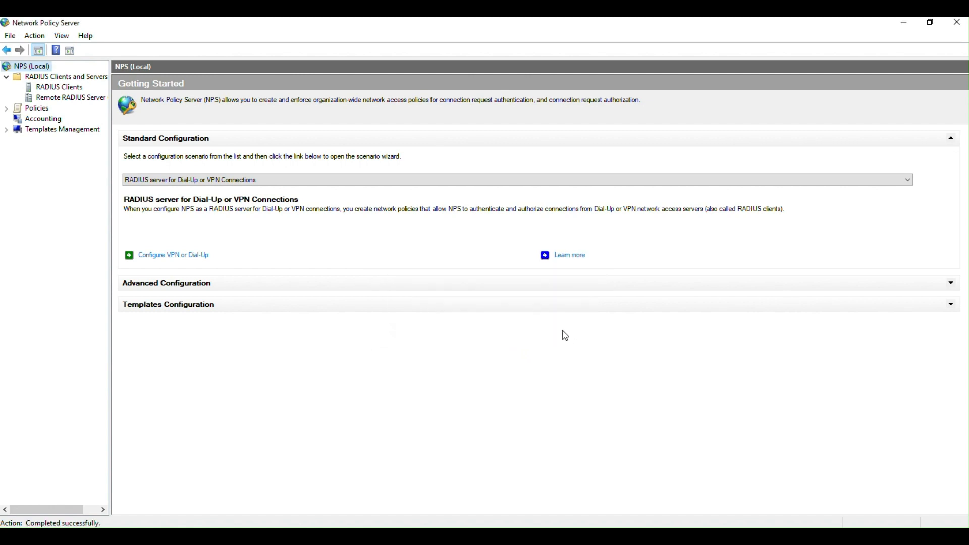
- Stop and restart the NPS service, then close the Network Policy Server console
right_click(44, 70)
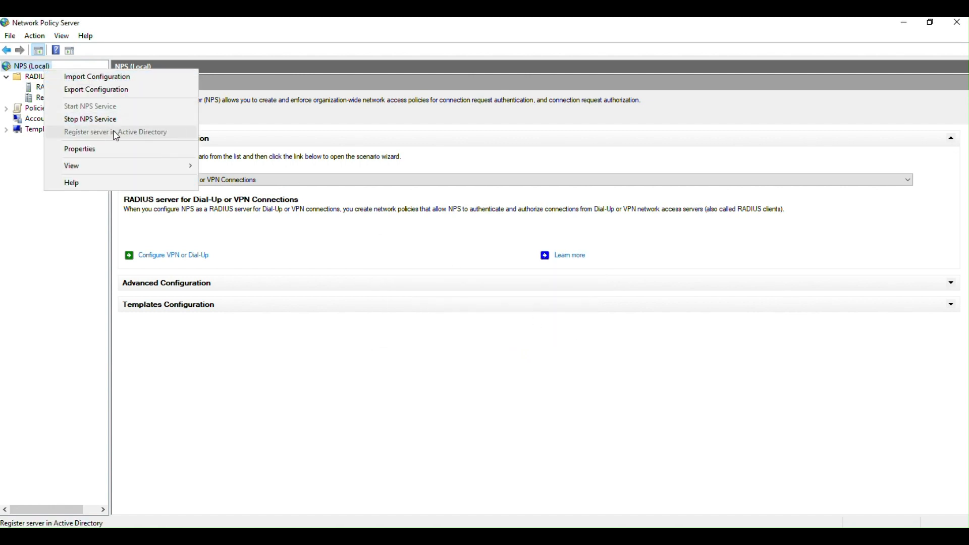
left_click(66, 312)
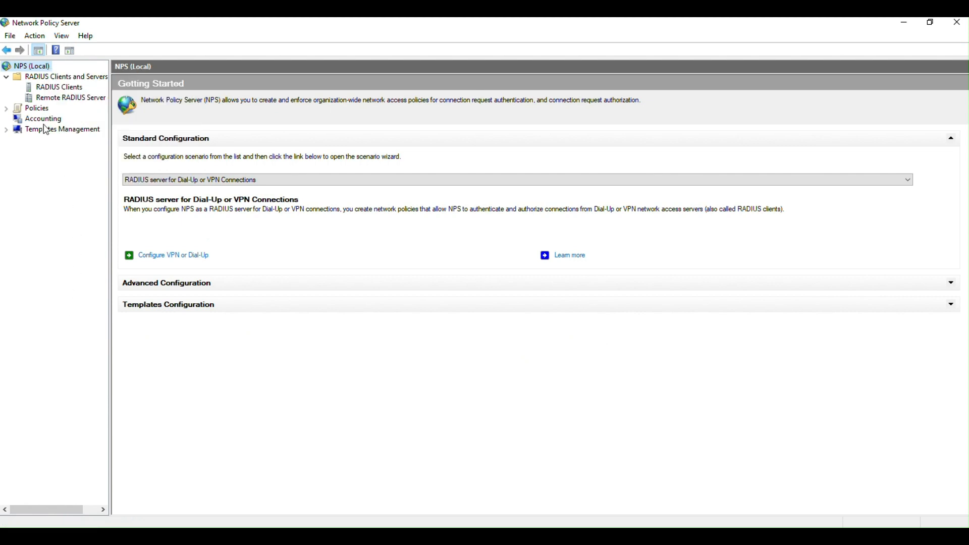
right_click(39, 69)
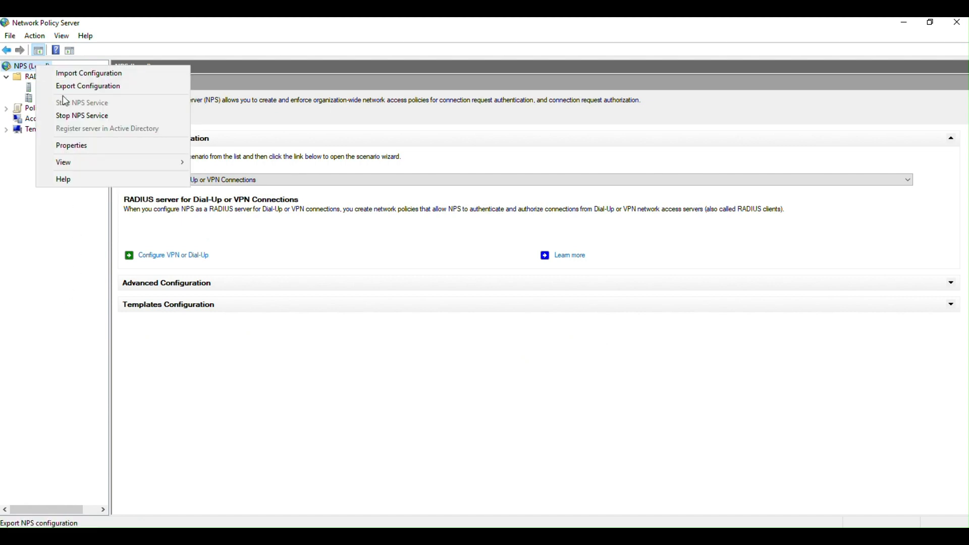
left_click(86, 116)
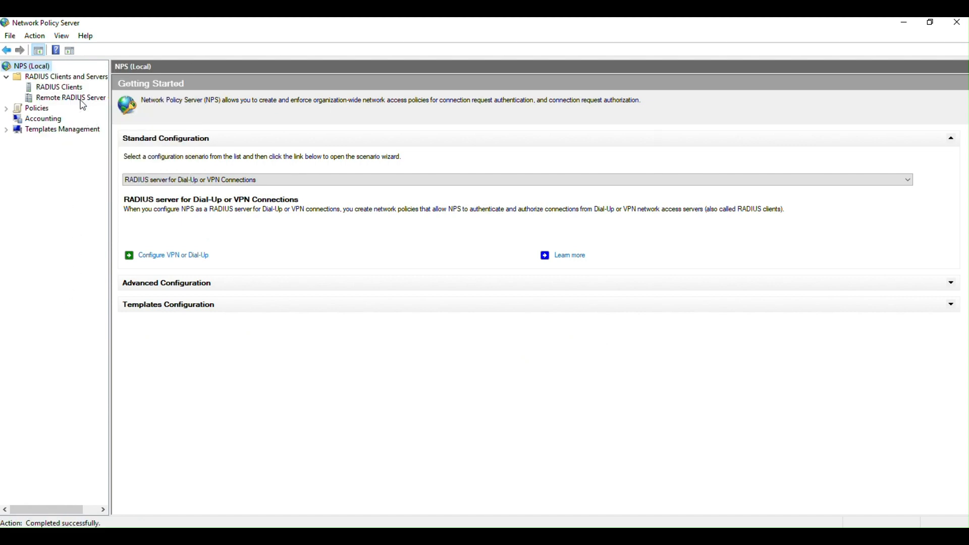
right_click(40, 69)
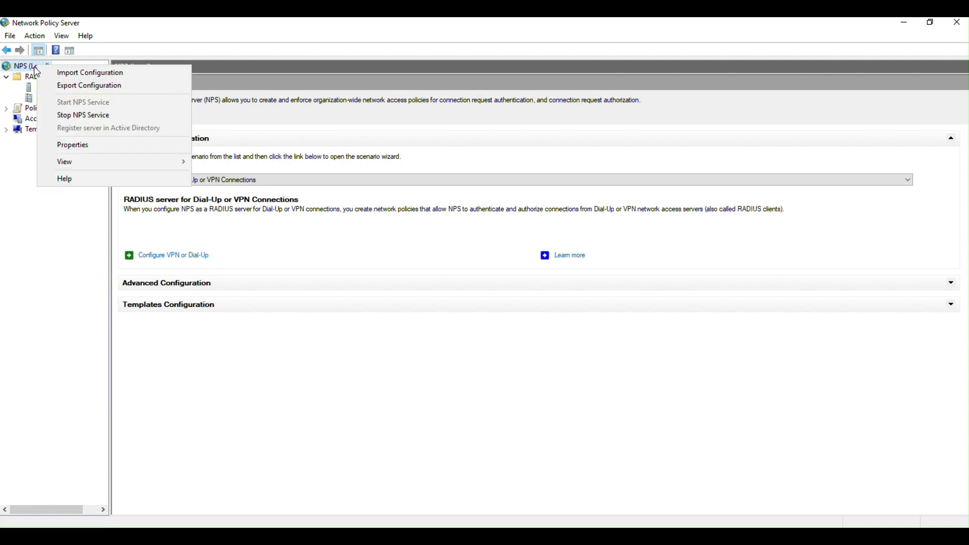
right_click(28, 69)
left_click(72, 258)
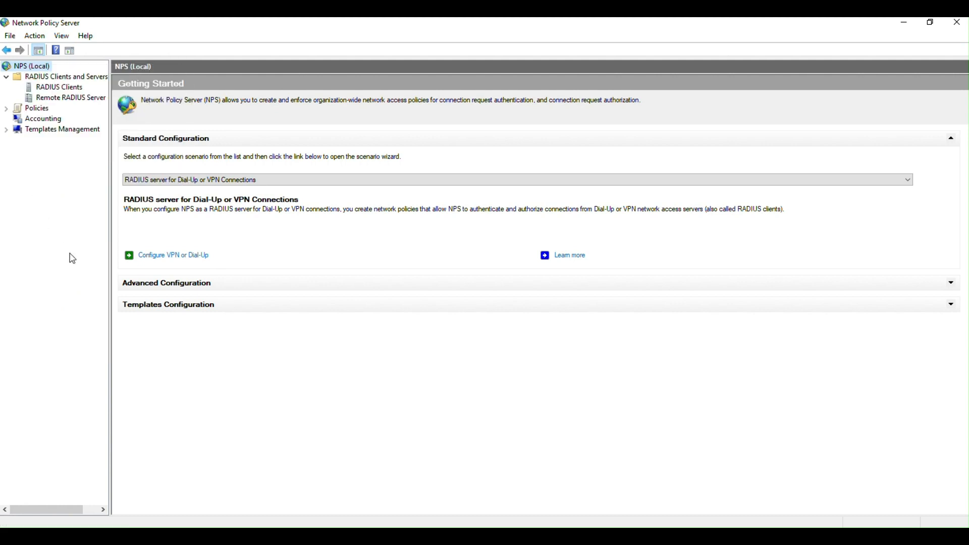
right_click(36, 68)
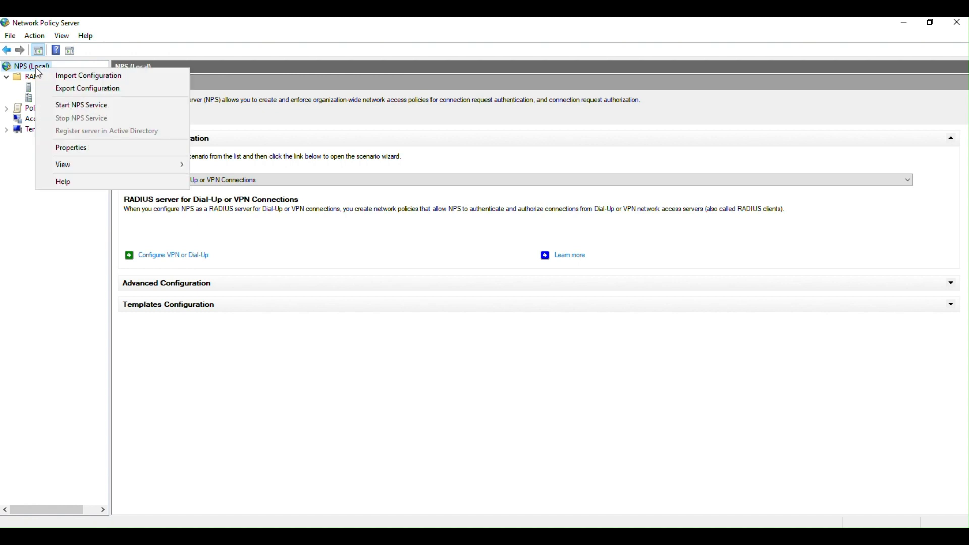
left_click(99, 107)
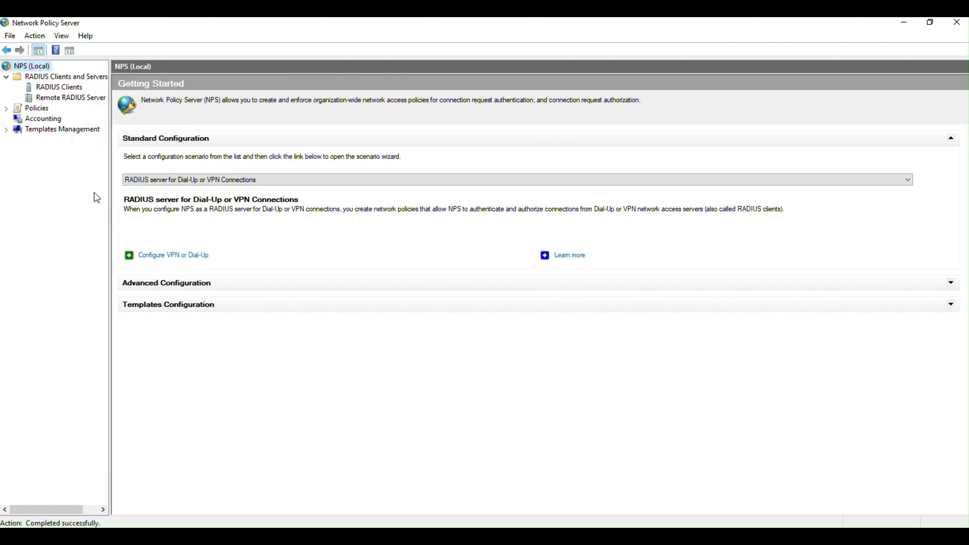
left_click(959, 25)
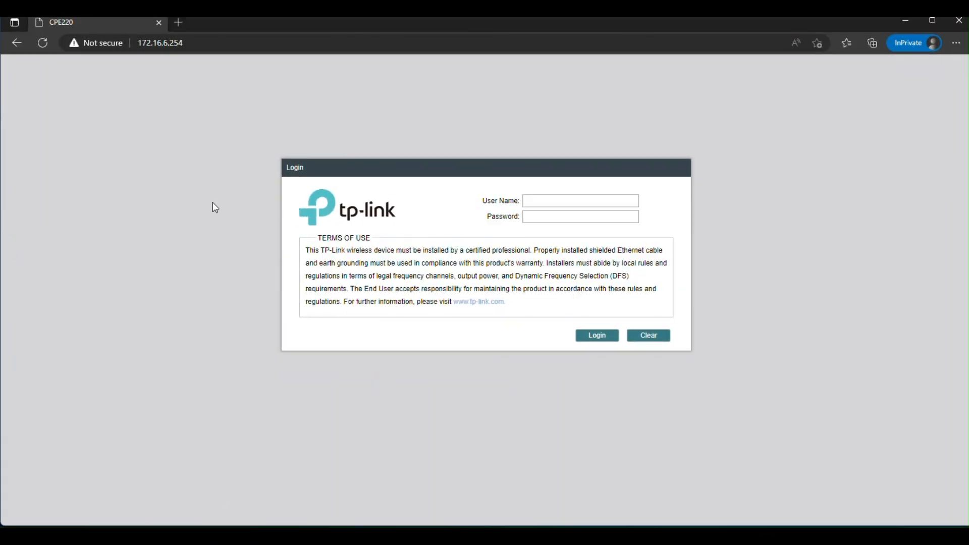
- Log in to the CPE220 as admin and check LAN IP 172.16.6.254 on the Status page
left_click(46, 43)
type("adm****")
key("Return")
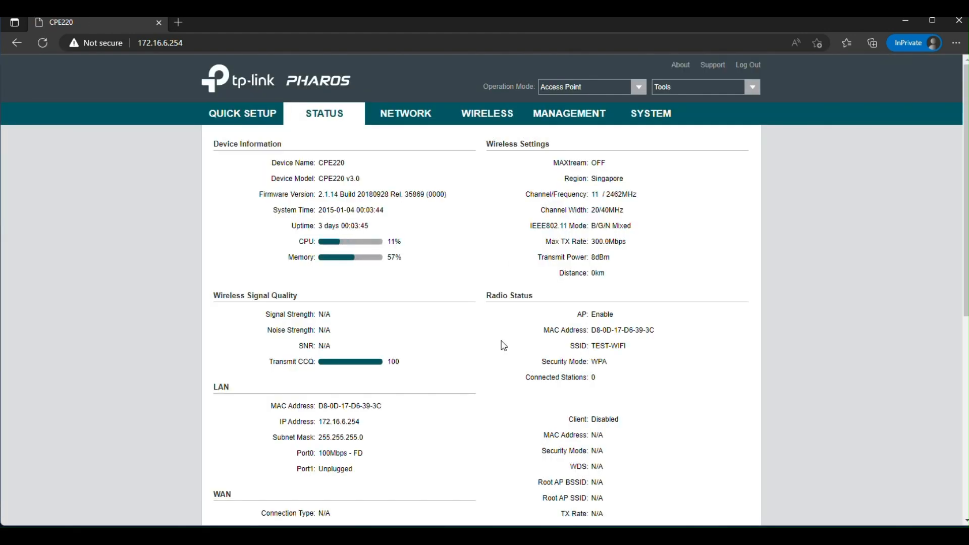
scroll(501, 342, "down", 3)
left_click_drag(318, 281, 380, 283)
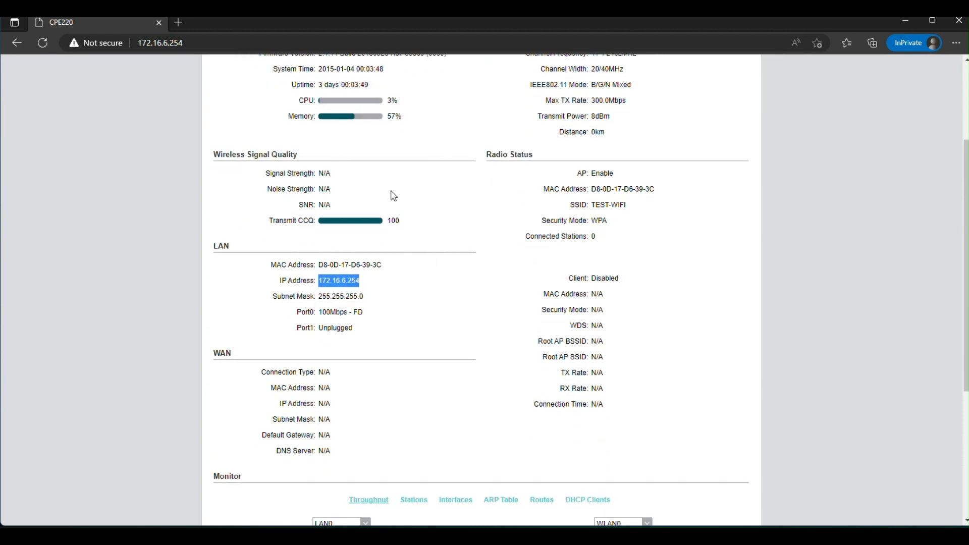
- Review the AP's LAN IP, Primary DNS and DHCP range 172.16.6.10–172.16.6.20 under NETWORK
scroll(400, 199, "up", 3)
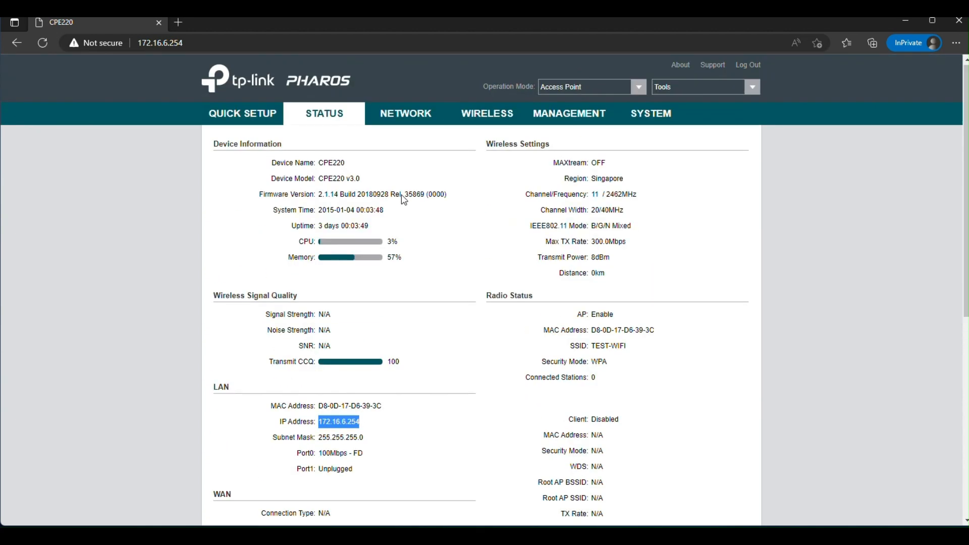
left_click(409, 113)
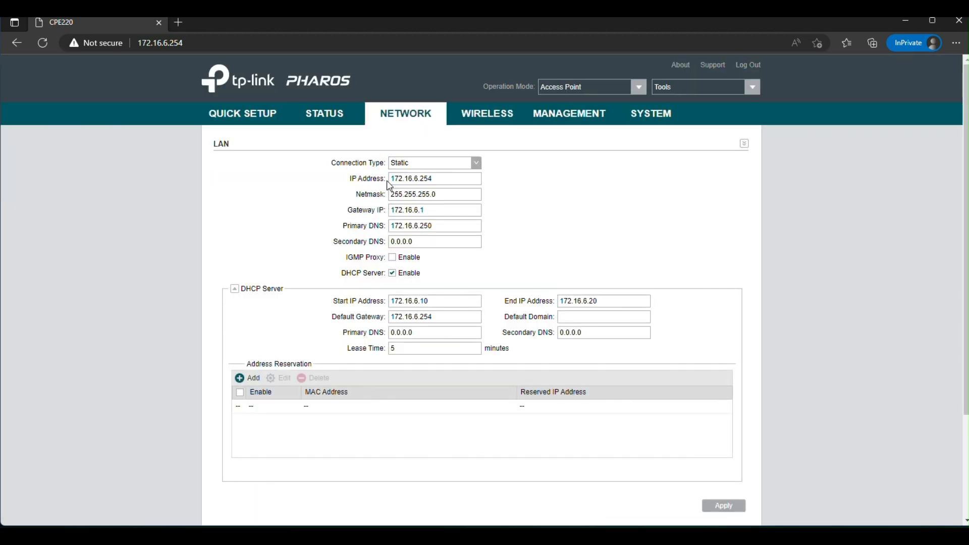
left_click_drag(393, 179, 456, 179)
left_click(442, 224)
left_click_drag(436, 298, 385, 299)
left_click_drag(598, 303, 538, 307)
- Check TEST-WIFI's WPA2/AES security and RADIUS port 1812, then return to Active Directory Users and Computers
left_click(498, 115)
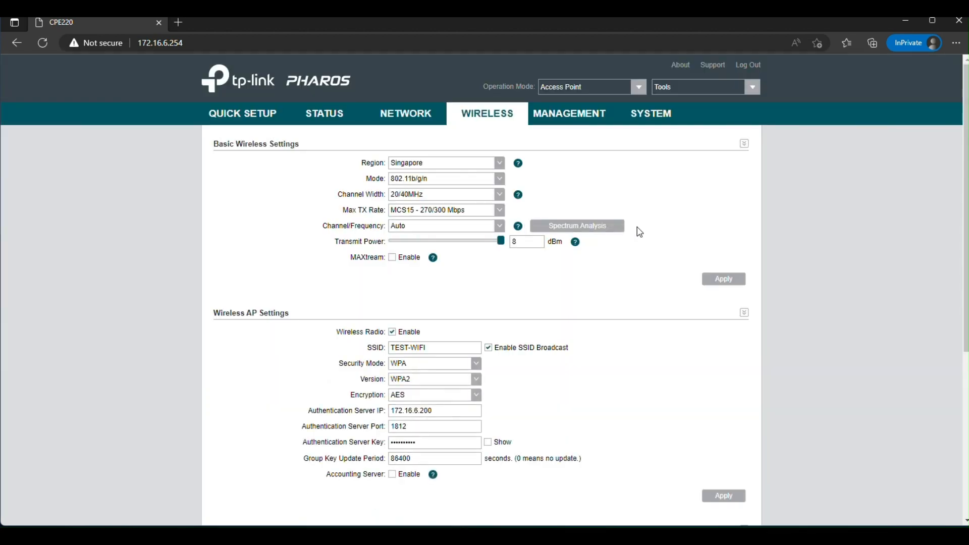
scroll(676, 308, "down", 2)
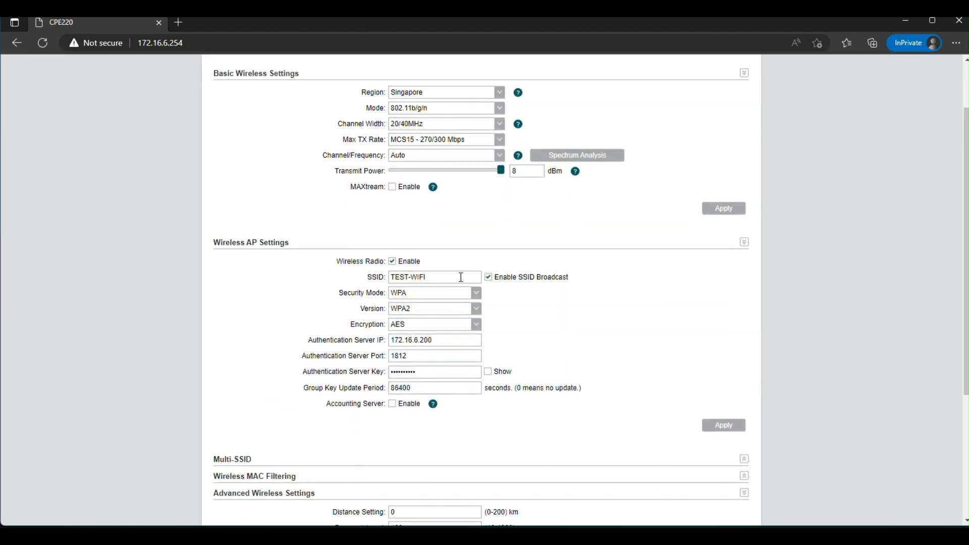
left_click_drag(433, 281, 367, 284)
left_click_drag(416, 310, 366, 345)
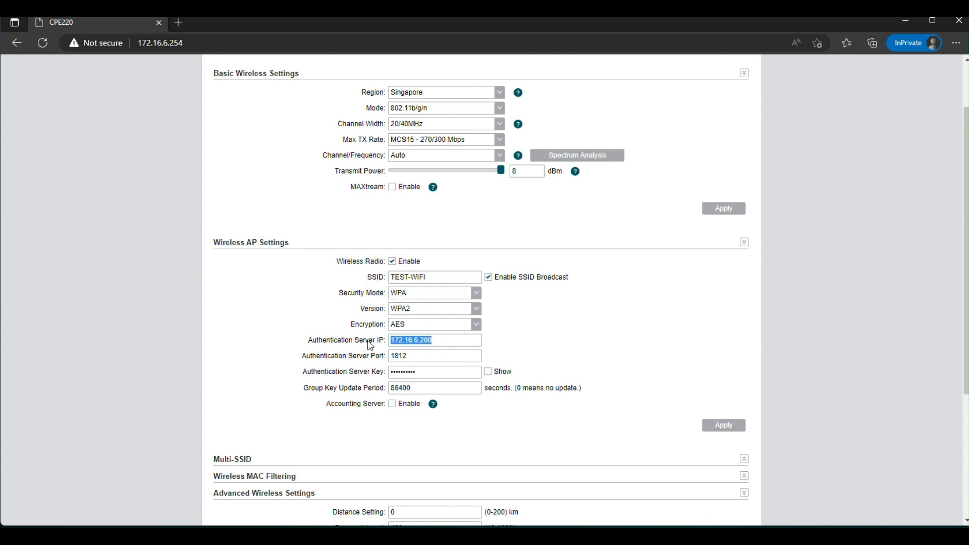
left_click(409, 355)
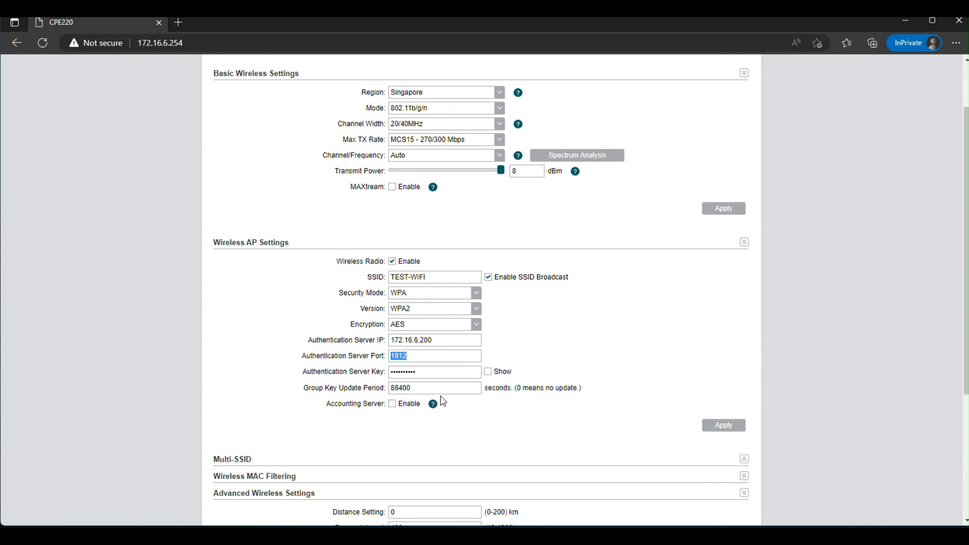
scroll(642, 343, "up", 2)
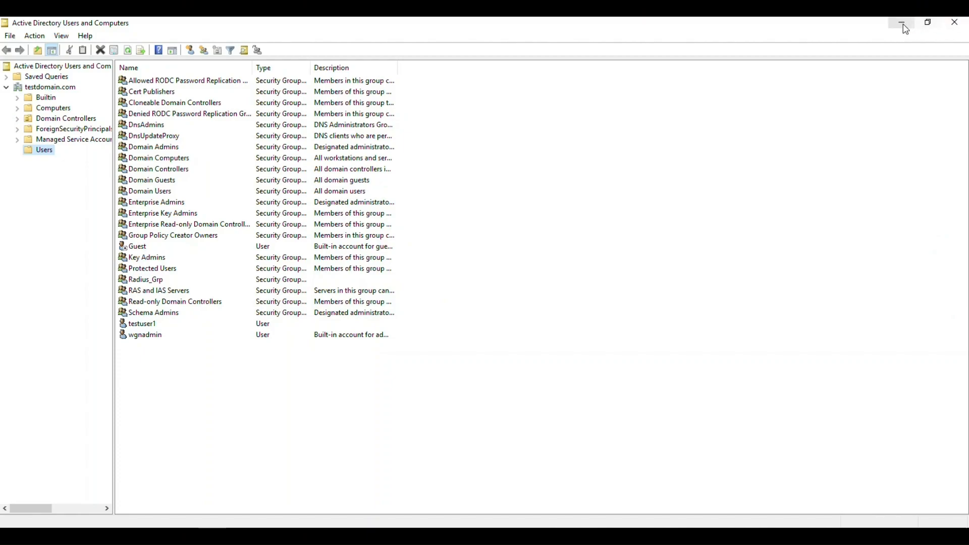
left_click(905, 26)
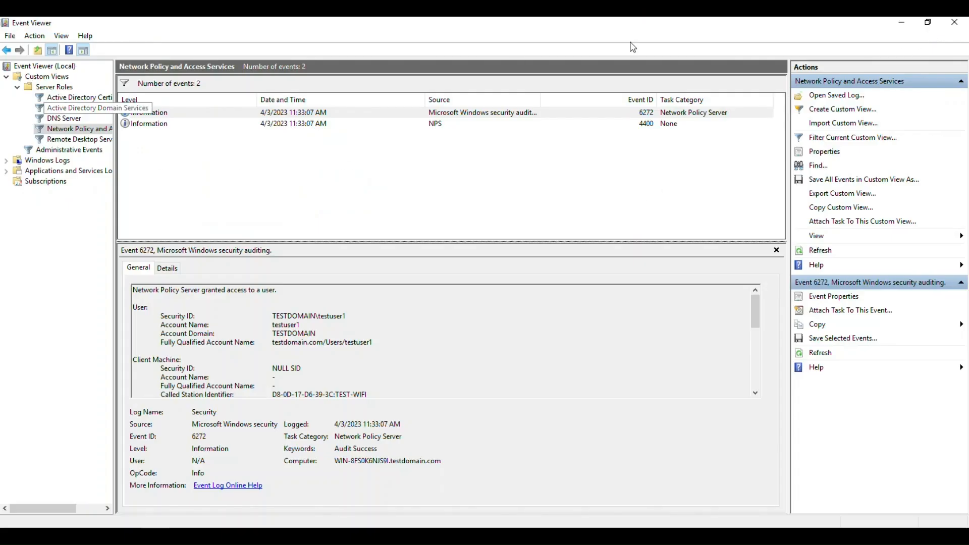
left_click(901, 22)
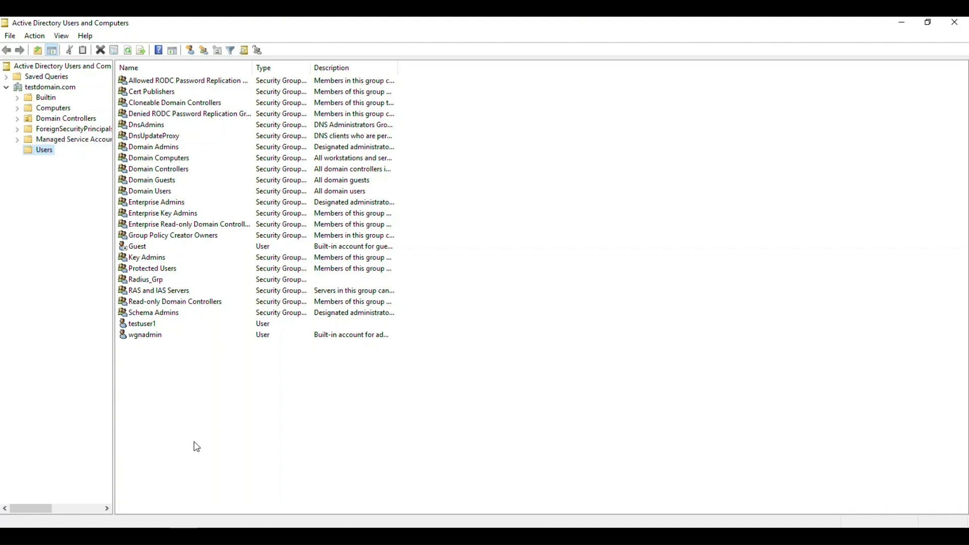
- Create user testuser2 in Users with a never-expiring password and no forced change at next logon
right_click(169, 389)
mouse_move(245, 257)
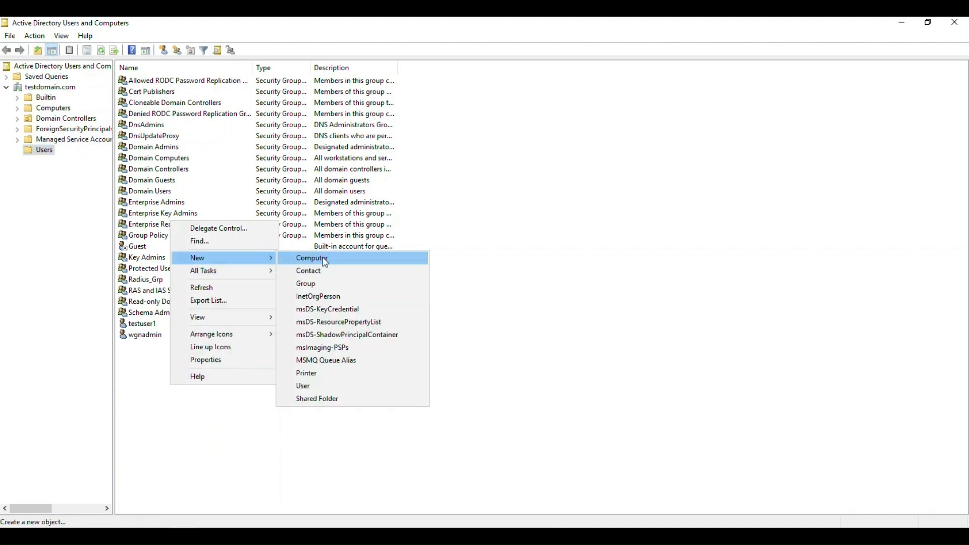
left_click(360, 384)
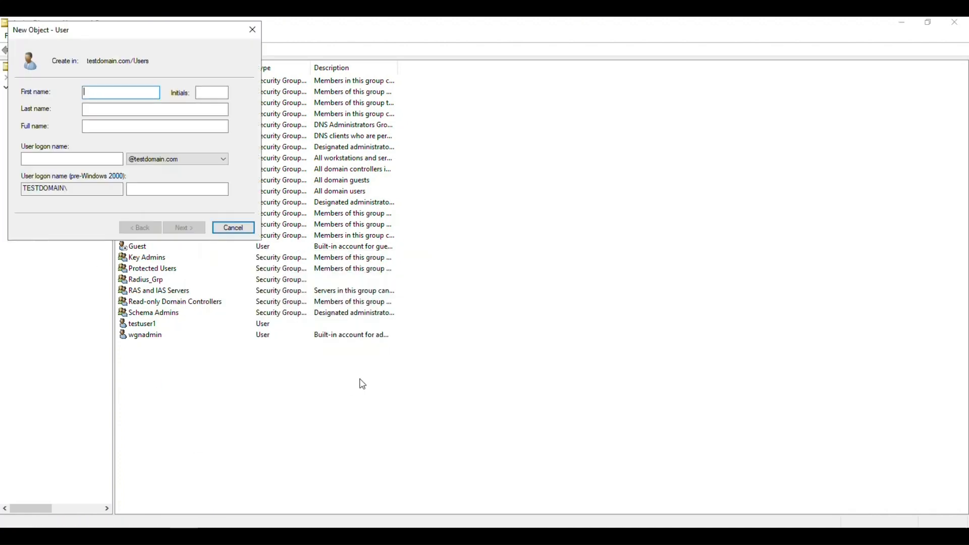
type("testuser2")
left_click(102, 160)
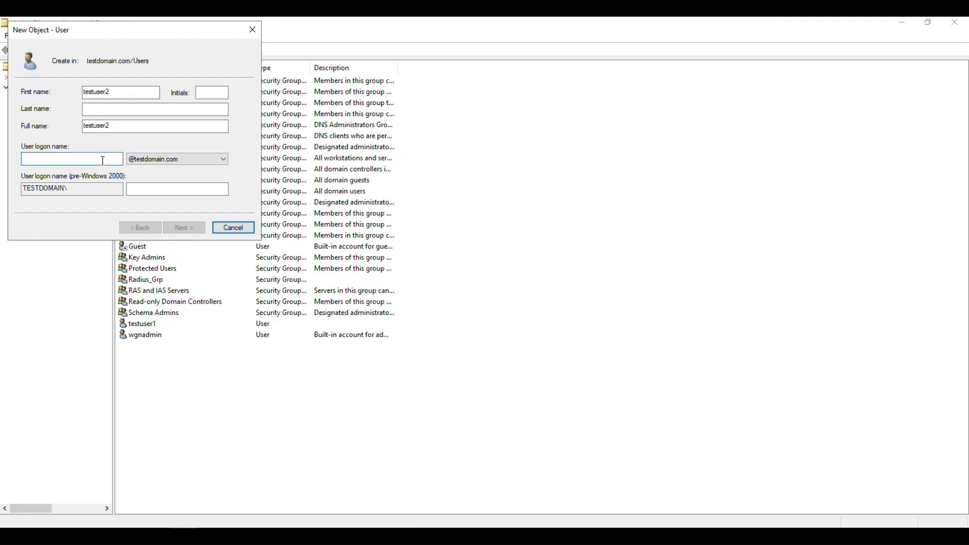
type("test")
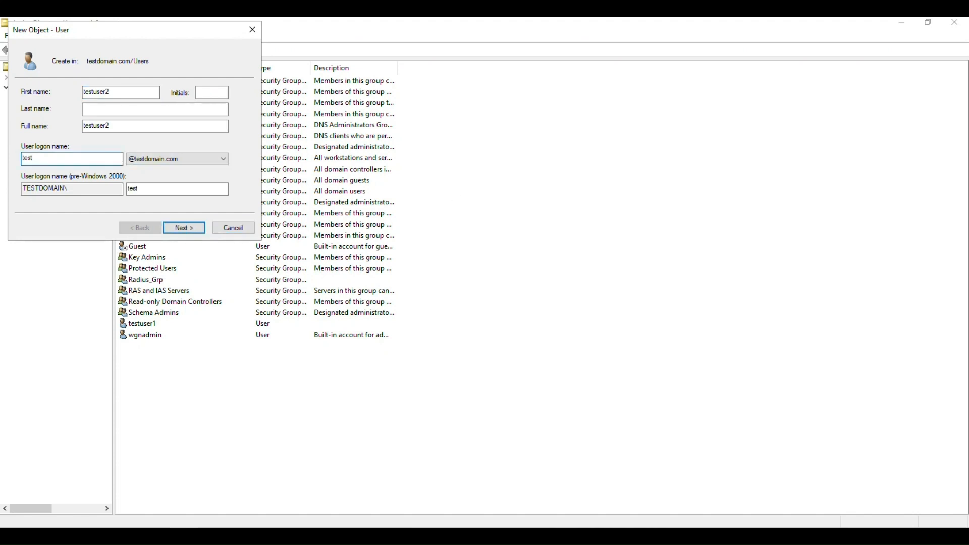
type("user2")
left_click(190, 226)
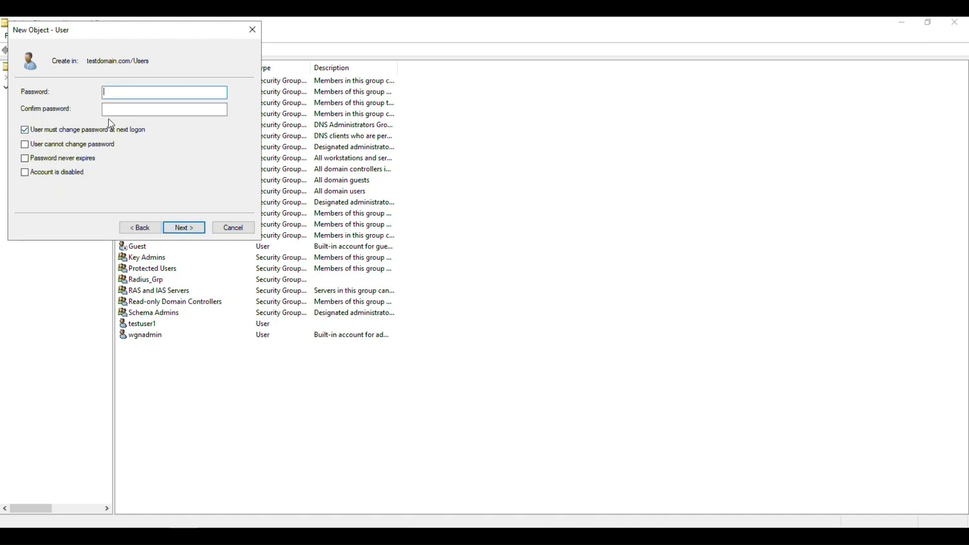
left_click(91, 132)
left_click(82, 158)
type("••••••••••")
key("Tab")
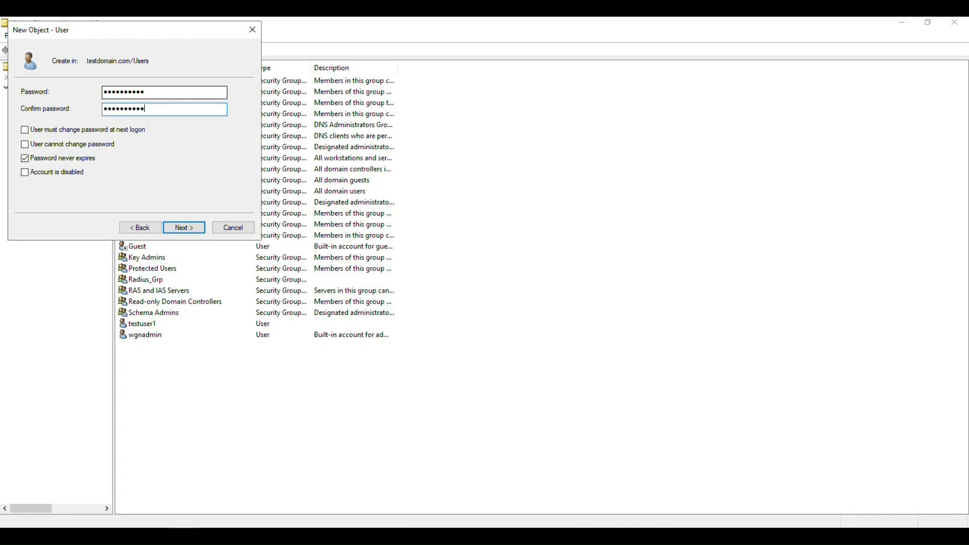
left_click(185, 228)
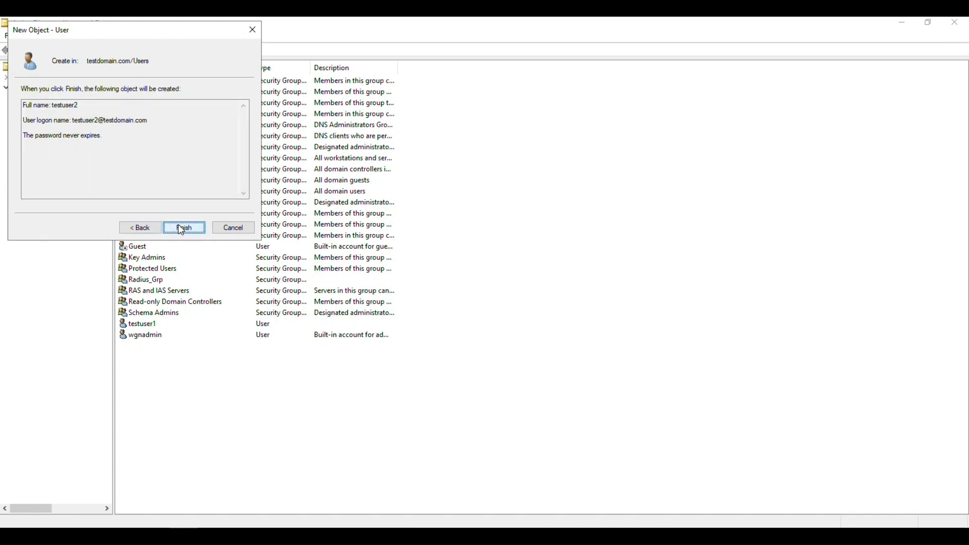
left_click(184, 228)
- Add testuser2 to the Radius_Grp group and close Active Directory Users and Computers
right_click(195, 336)
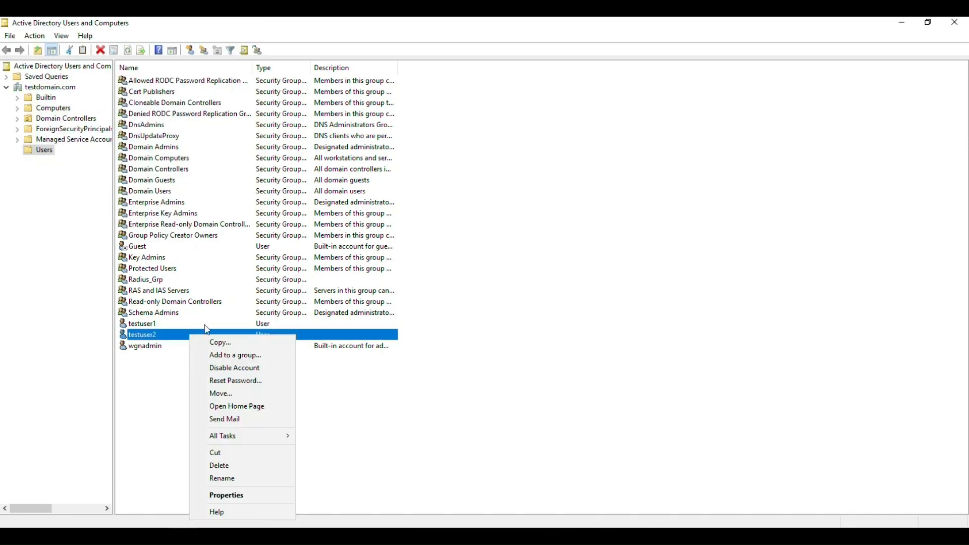
left_click(217, 355)
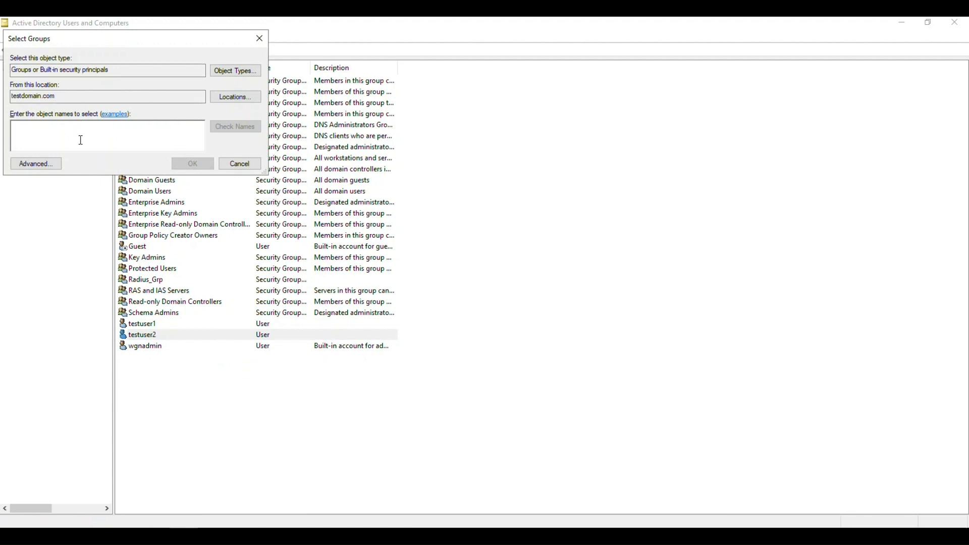
type("rad")
left_click(219, 128)
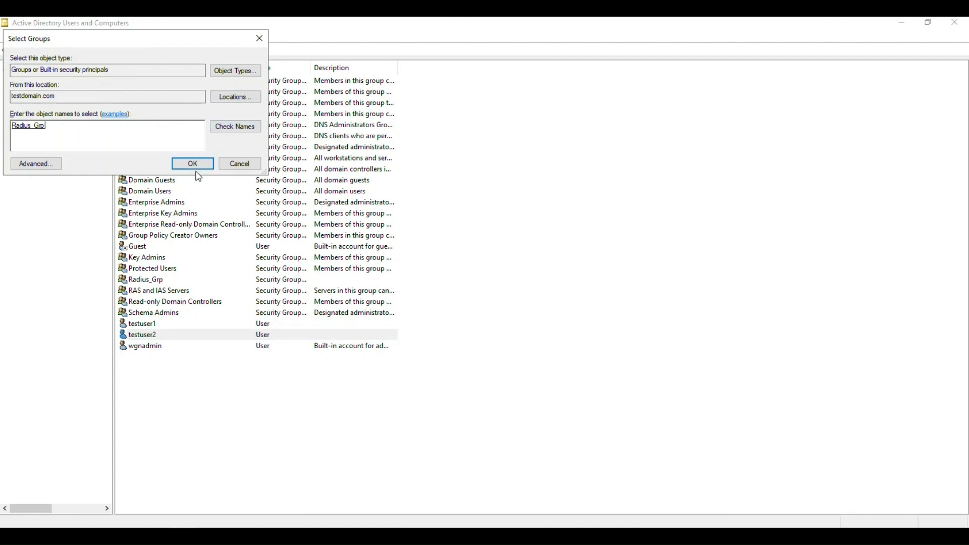
left_click(196, 166)
left_click(569, 321)
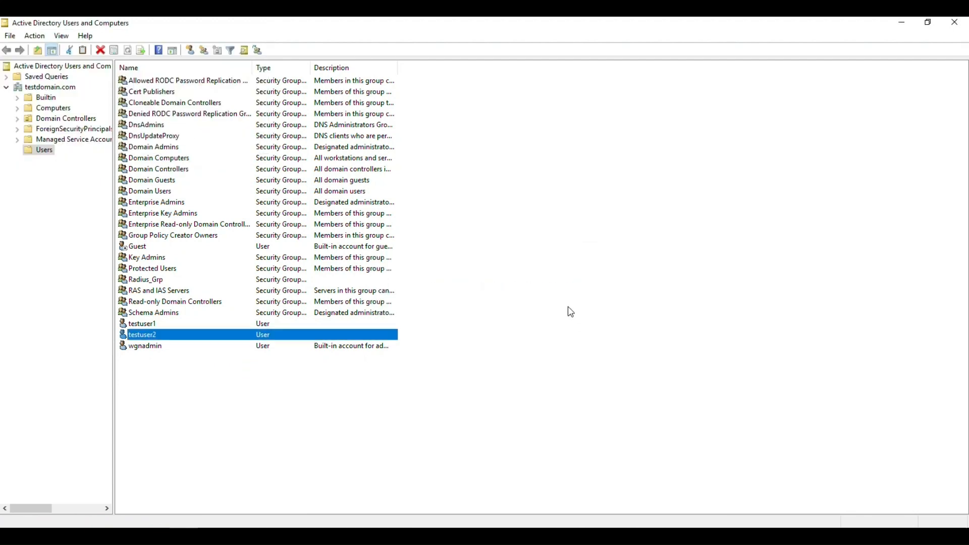
left_click(955, 22)
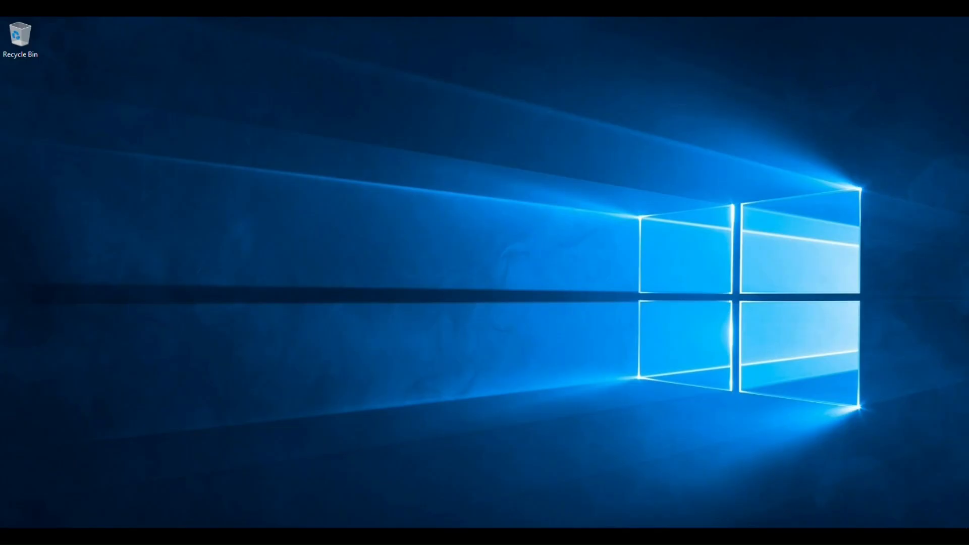
- View the verification title card and bring up the Network Policy and Access Services events
mouse_move(180, 536)
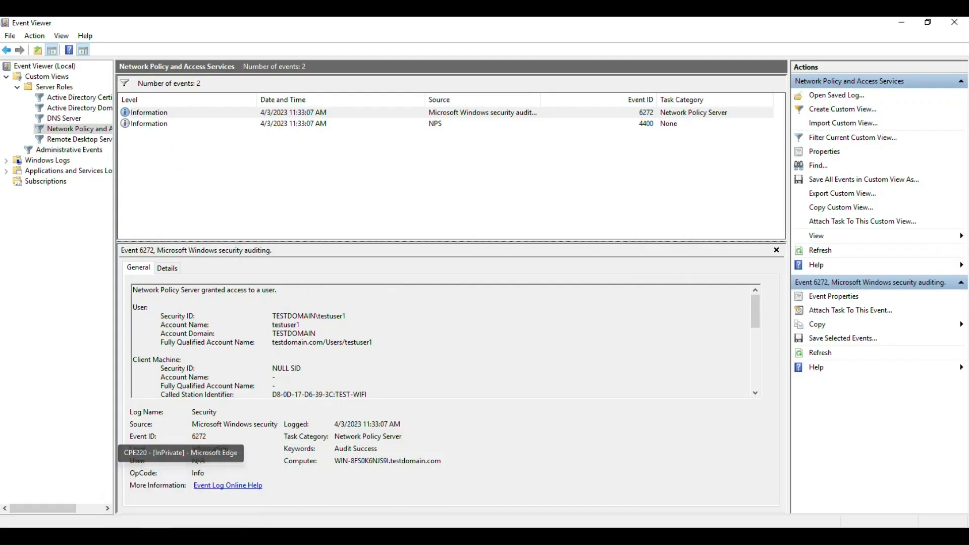
- Sign back in to the CPE220 web interface as admin with its password
left_click(181, 487)
left_click(542, 198)
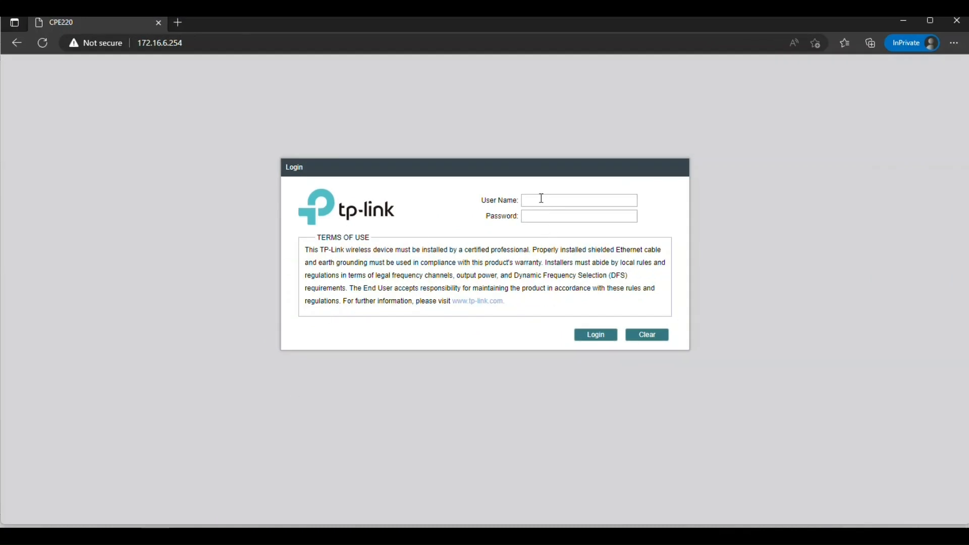
type("admin")
key("Tab")
type("••••••••••")
key("Return")
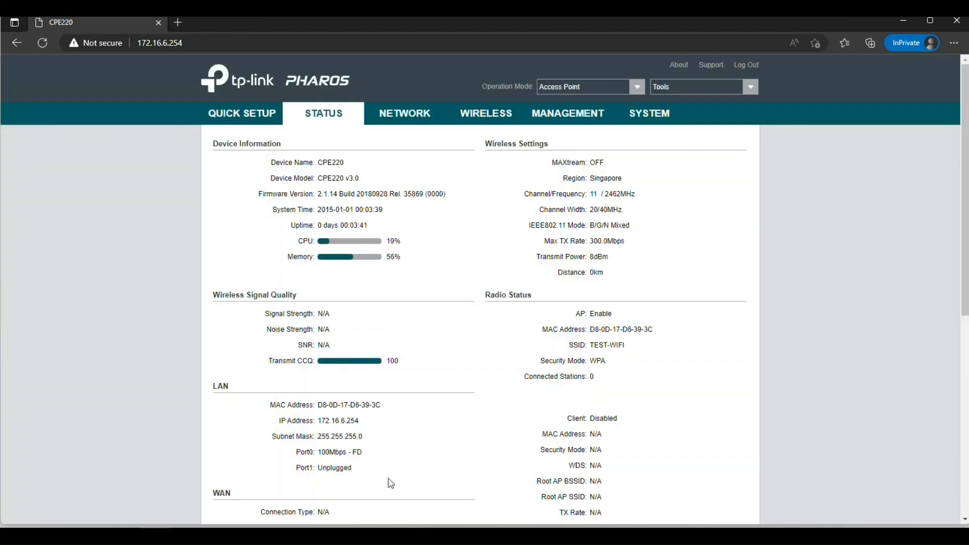
- Open the DHCP Clients list and confirm the one connected client leased 172.16.6.10
scroll(391, 484, "down", 7)
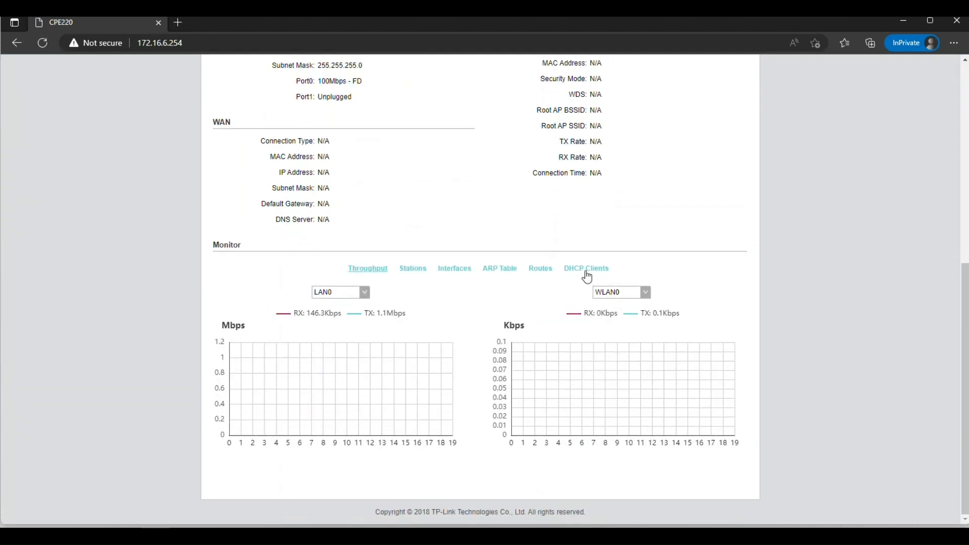
left_click(585, 271)
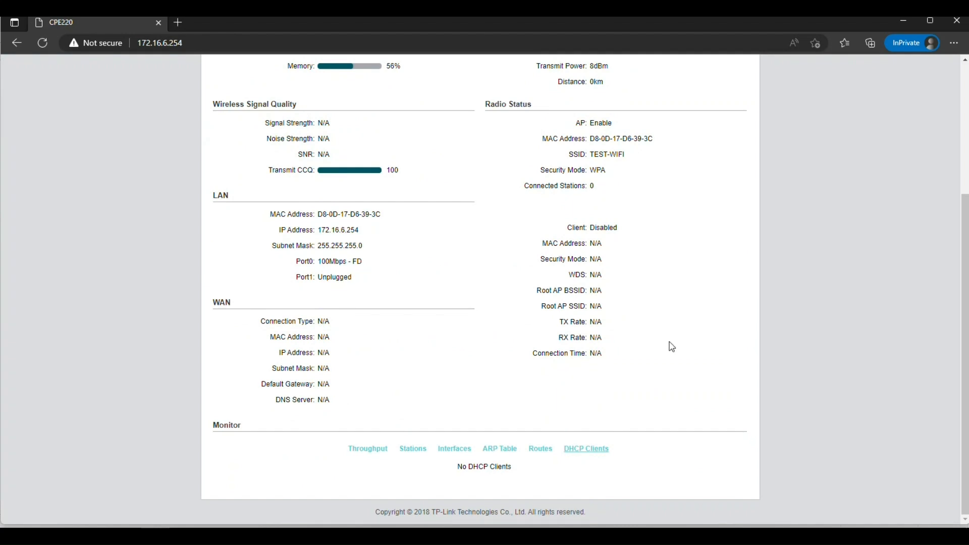
scroll(672, 347, "down", 2)
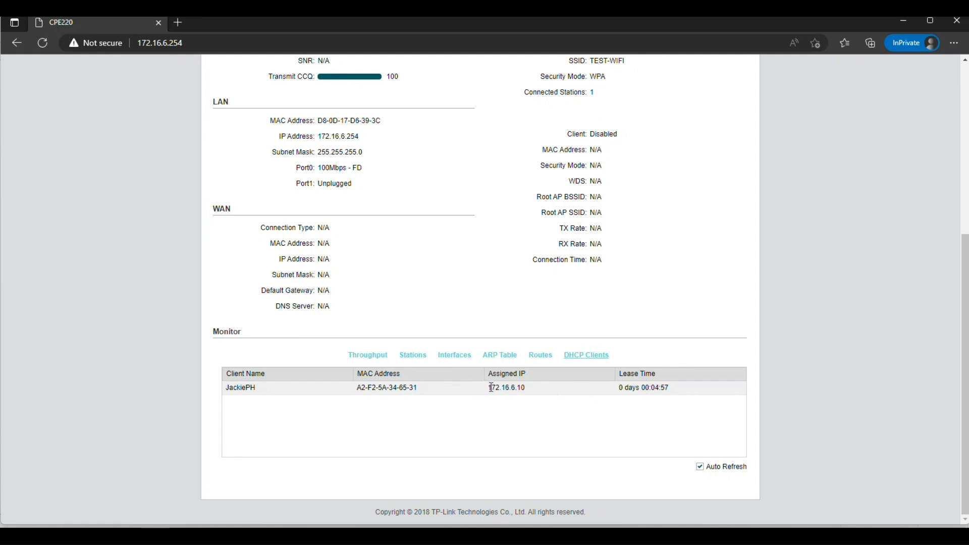
left_click_drag(491, 387, 546, 388)
left_click(240, 387)
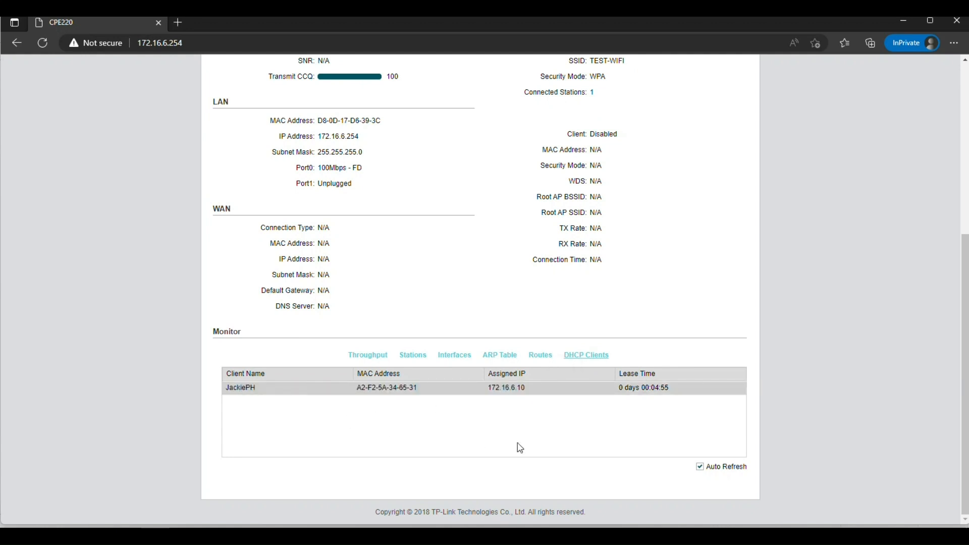
scroll(714, 218, "up", 5)
scroll(714, 217, "down", 5)
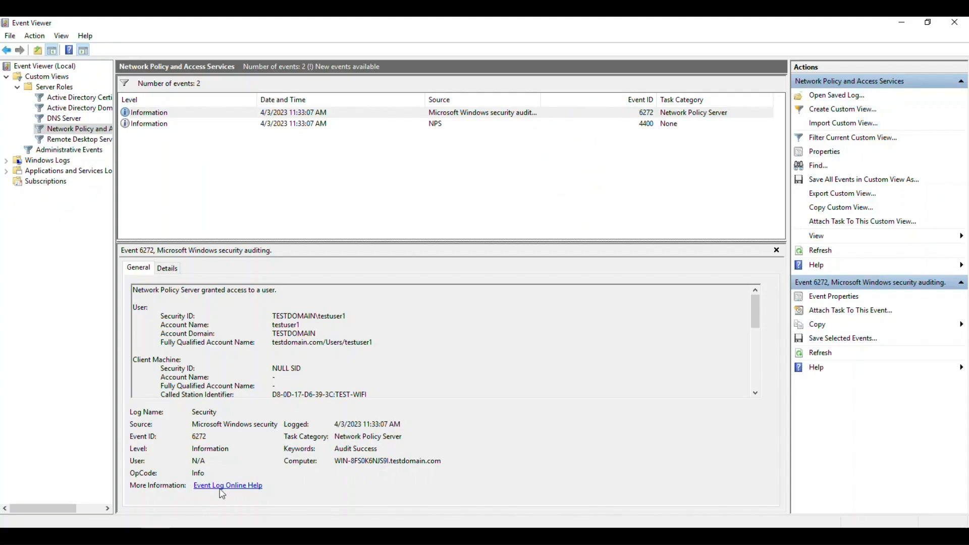
- Refresh the Network Policy and Access Services events and inspect the new testuser2 entry
right_click(92, 136)
left_click(128, 293)
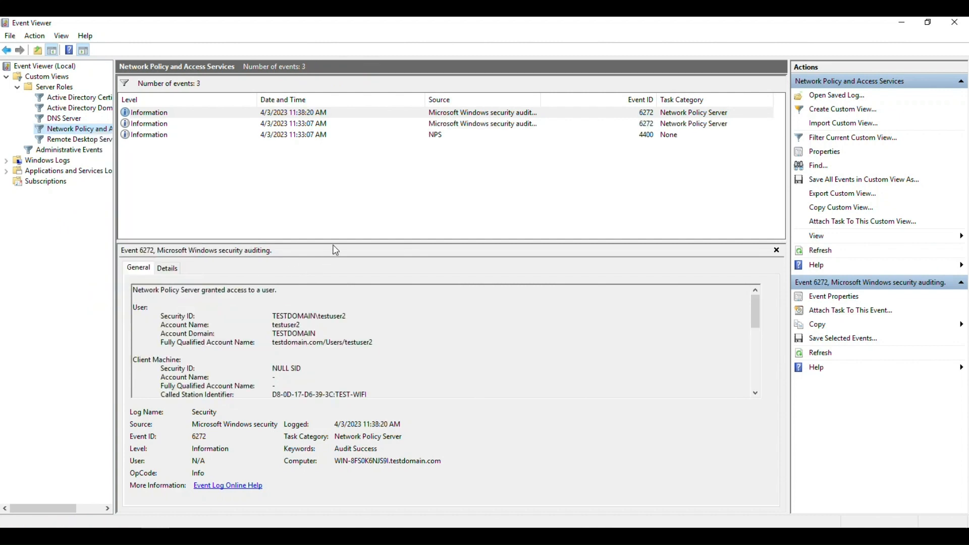
left_click_drag(343, 223, 343, 149)
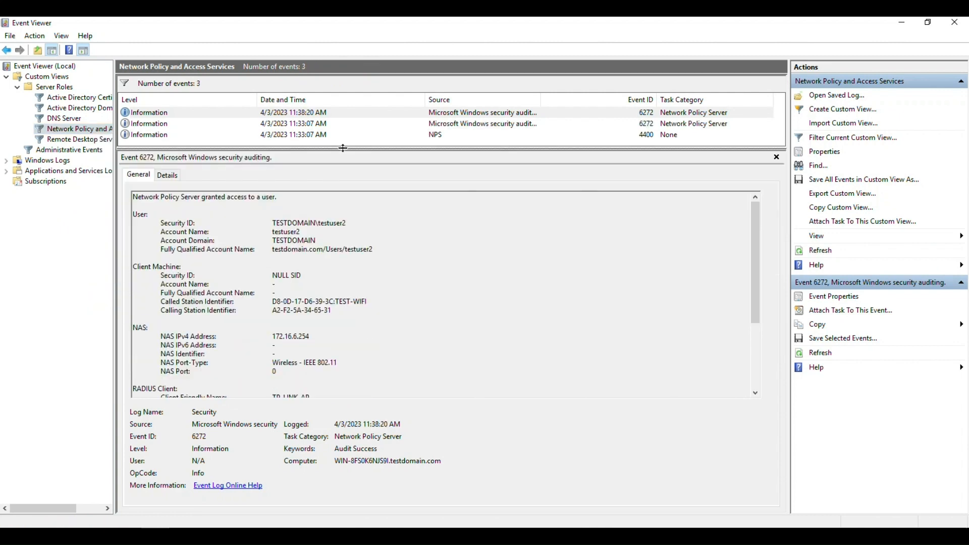
left_click_drag(322, 223, 355, 223)
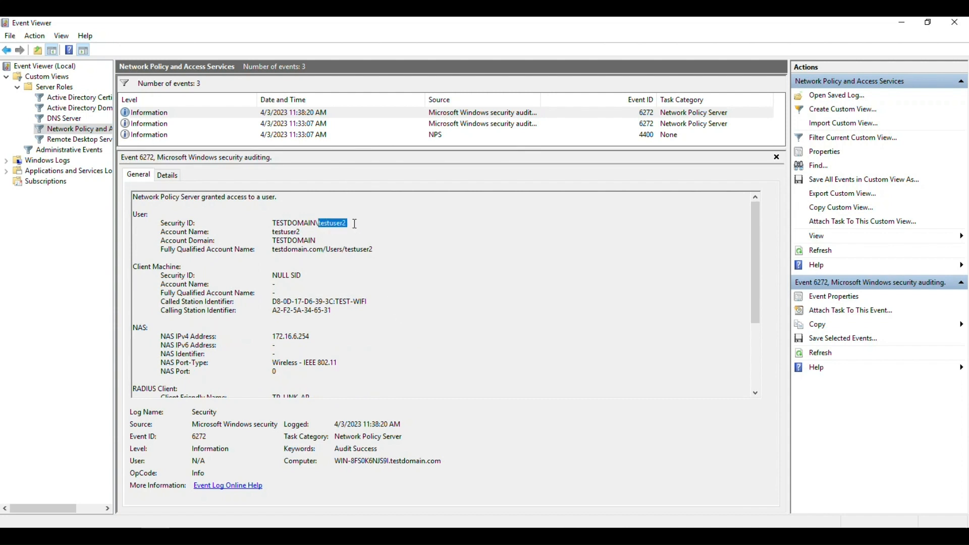
scroll(342, 318, "down", 1)
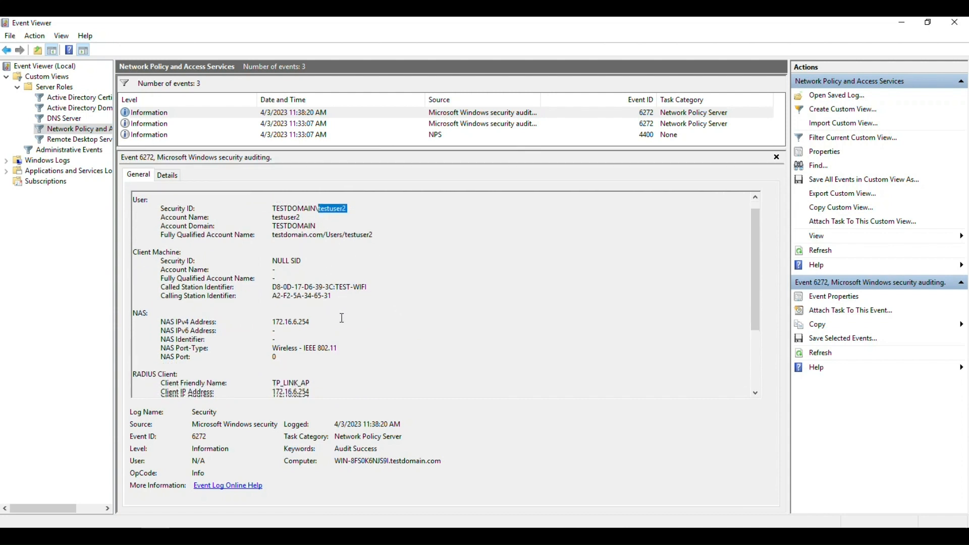
- Highlight the event's NAS details, PEAP with EAP-MSCHAP v2, and the access-granted line
left_click_drag(273, 310, 329, 310)
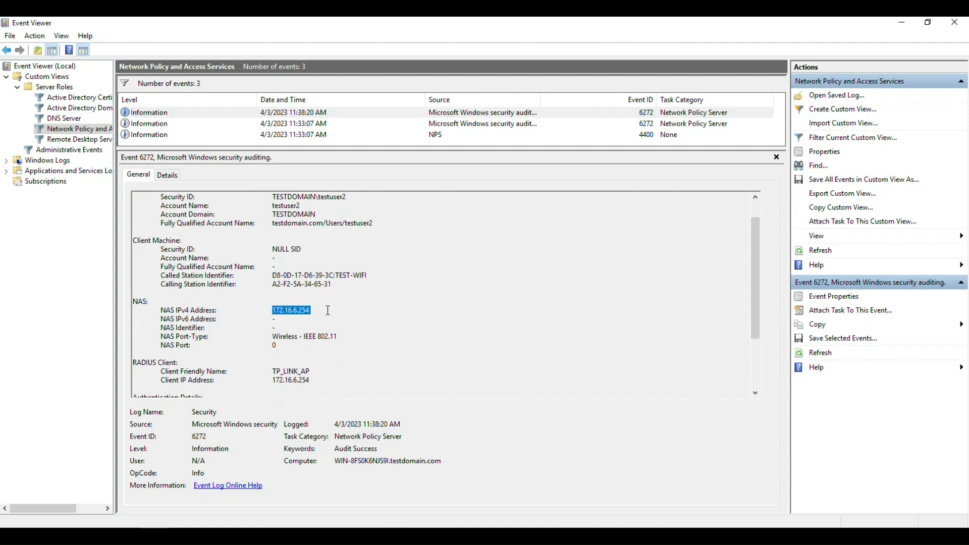
scroll(389, 323, "down", 1)
scroll(399, 320, "down", 1)
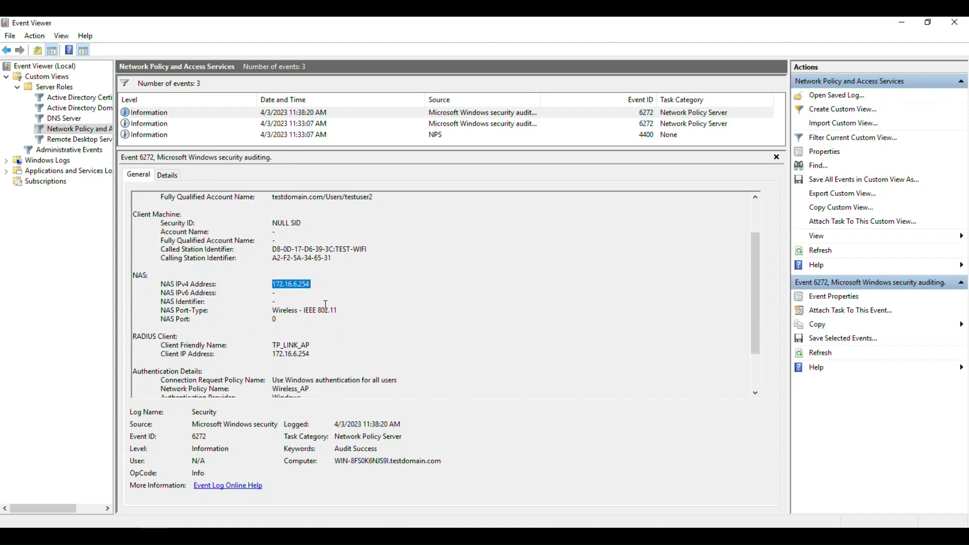
left_click_drag(273, 310, 345, 310)
scroll(438, 307, "down", 2)
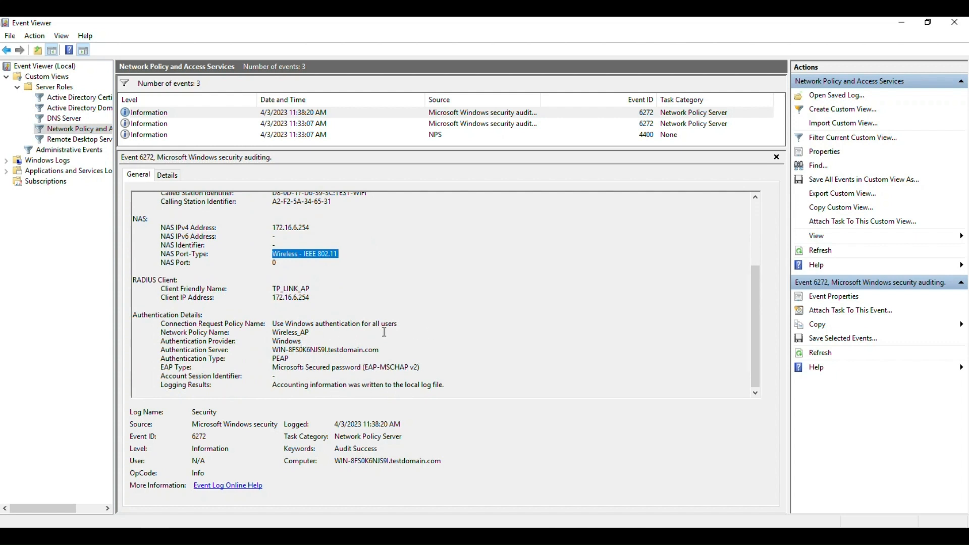
left_click_drag(363, 368, 432, 370)
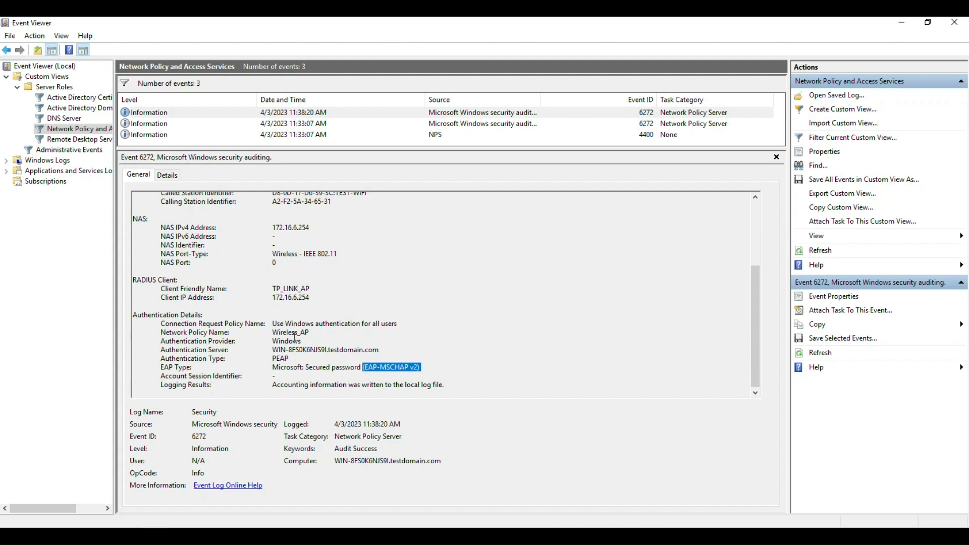
double_click(268, 359)
scroll(494, 323, "up", 4)
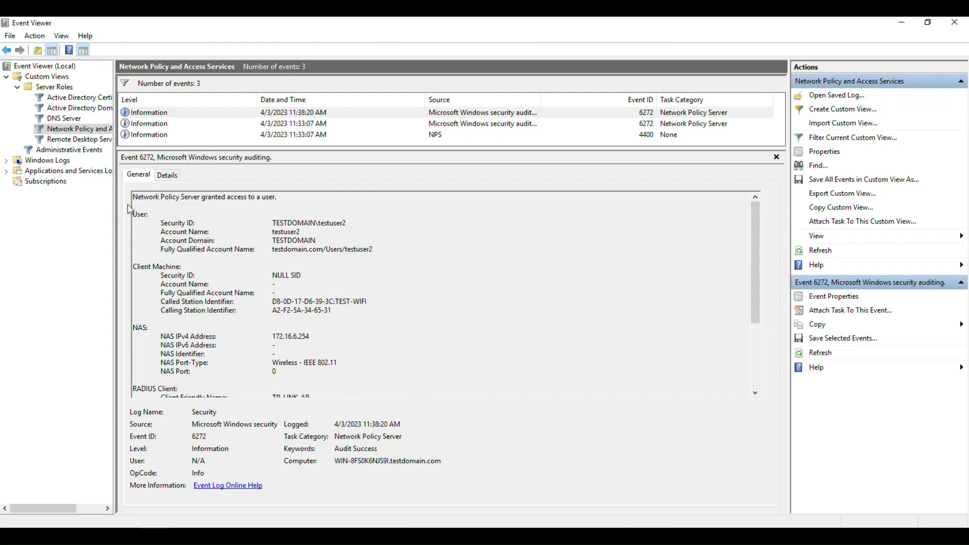
left_click_drag(133, 199, 275, 199)
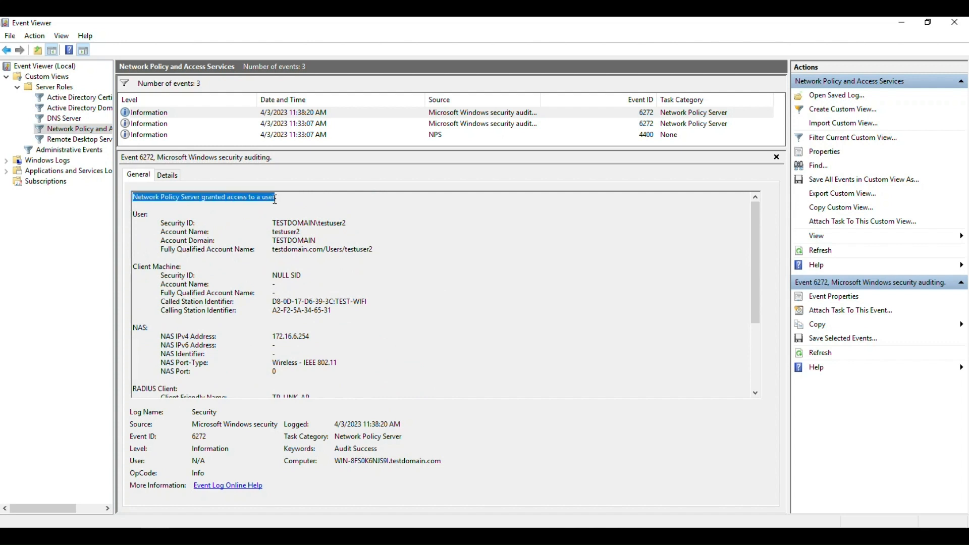